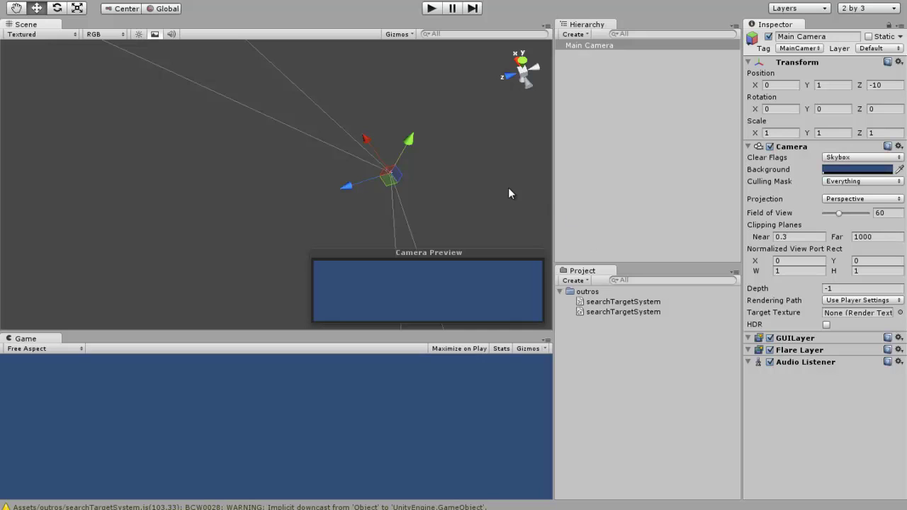
Collapse the outros folder and clear every build warning from the Console.
{"action": "mouse_move", "coordinate": [376, 147]}
{"action": "left_mouse_down", "text": "alt"}
{"action": "mouse_move", "coordinate": [361, 167]}
{"action": "mouse_move", "coordinate": [370, 117]}
{"action": "mouse_move", "coordinate": [373, 206]}
{"action": "left_mouse_up", "text": "alt"}
{"action": "left_click", "coordinate": [559, 291]}
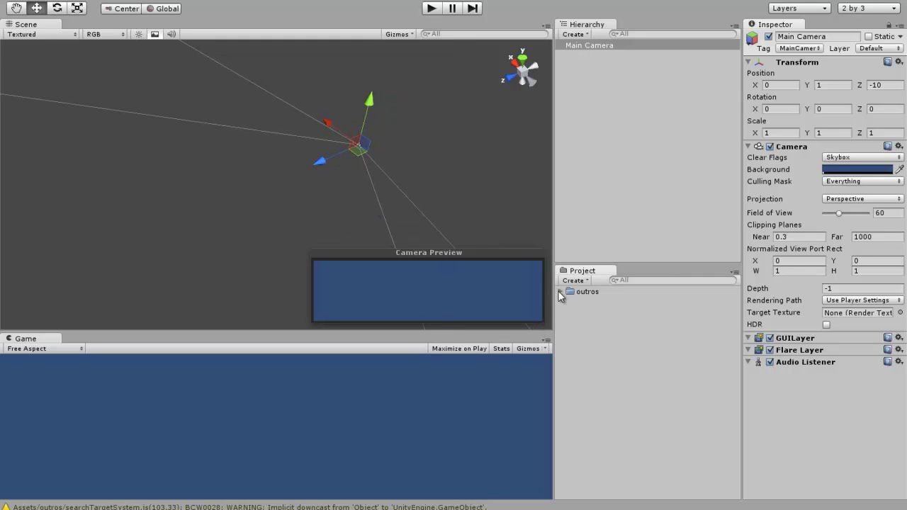
{"action": "left_click", "coordinate": [415, 507]}
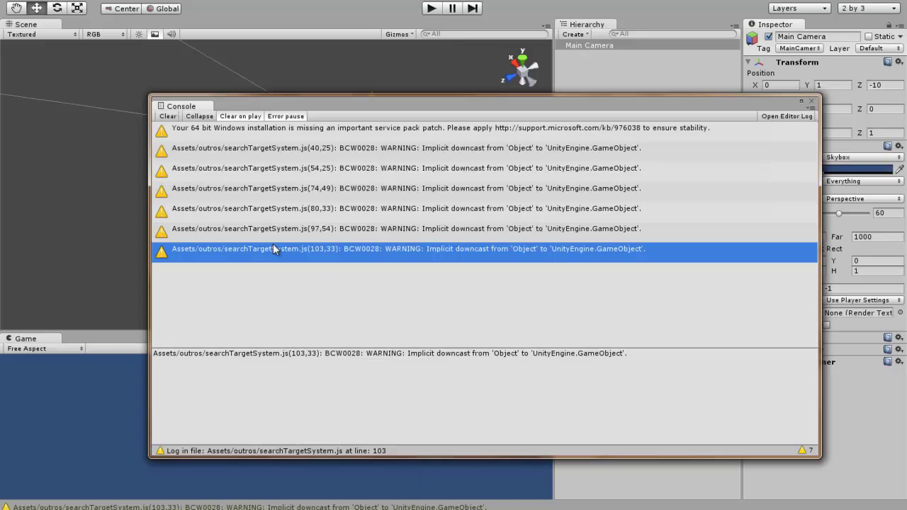
{"action": "left_click", "coordinate": [168, 116]}
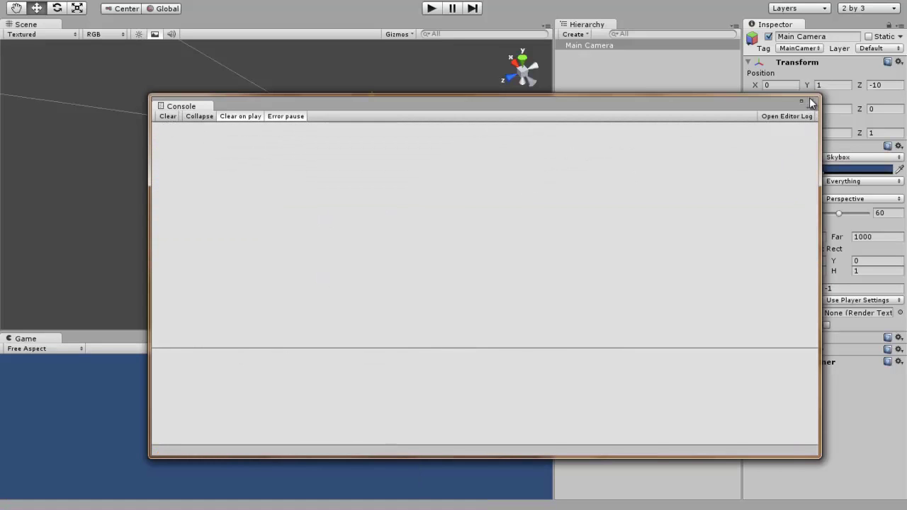
{"action": "left_click", "coordinate": [811, 100]}
Orbit the Scene view, switch to the Move tool, and deselect the Main Camera.
{"action": "mouse_move", "coordinate": [377, 113]}
{"action": "left_mouse_down", "text": "alt"}
{"action": "mouse_move", "coordinate": [324, 105]}
{"action": "mouse_move", "coordinate": [397, 176]}
{"action": "mouse_move", "coordinate": [411, 172]}
{"action": "mouse_move", "coordinate": [399, 182]}
{"action": "mouse_move", "coordinate": [395, 146]}
{"action": "mouse_move", "coordinate": [385, 143]}
{"action": "mouse_move", "coordinate": [319, 172]}
{"action": "mouse_move", "coordinate": [305, 200]}
{"action": "mouse_move", "coordinate": [405, 158]}
{"action": "mouse_move", "coordinate": [354, 128]}
{"action": "mouse_move", "coordinate": [380, 163]}
{"action": "mouse_move", "coordinate": [227, 185]}
{"action": "mouse_move", "coordinate": [276, 196]}
{"action": "mouse_move", "coordinate": [316, 191]}
{"action": "mouse_move", "coordinate": [402, 132]}
{"action": "mouse_move", "coordinate": [312, 118]}
{"action": "mouse_move", "coordinate": [362, 176]}
{"action": "mouse_move", "coordinate": [341, 182]}
{"action": "mouse_move", "coordinate": [327, 200]}
{"action": "mouse_move", "coordinate": [333, 183]}
{"action": "mouse_move", "coordinate": [295, 159]}
{"action": "mouse_move", "coordinate": [425, 126]}
{"action": "mouse_move", "coordinate": [247, 165]}
{"action": "left_mouse_up", "text": "alt"}
{"action": "key", "text": "w"}
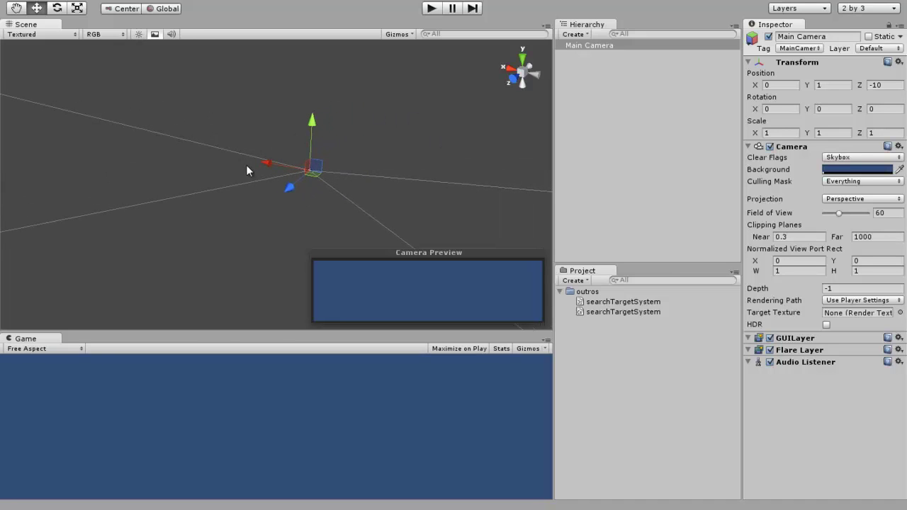
{"action": "mouse_move", "coordinate": [297, 174]}
{"action": "left_mouse_down", "text": "alt"}
{"action": "mouse_move", "coordinate": [381, 226]}
{"action": "mouse_move", "coordinate": [272, 202]}
{"action": "left_mouse_up", "text": "alt"}
{"action": "left_click", "coordinate": [359, 181]}
{"action": "mouse_move", "coordinate": [381, 160]}
{"action": "left_mouse_down", "text": "alt"}
{"action": "mouse_move", "coordinate": [359, 180]}
{"action": "mouse_move", "coordinate": [371, 160]}
{"action": "mouse_move", "coordinate": [211, 209]}
{"action": "mouse_move", "coordinate": [241, 233]}
{"action": "mouse_move", "coordinate": [264, 216]}
{"action": "left_mouse_up", "text": "alt"}
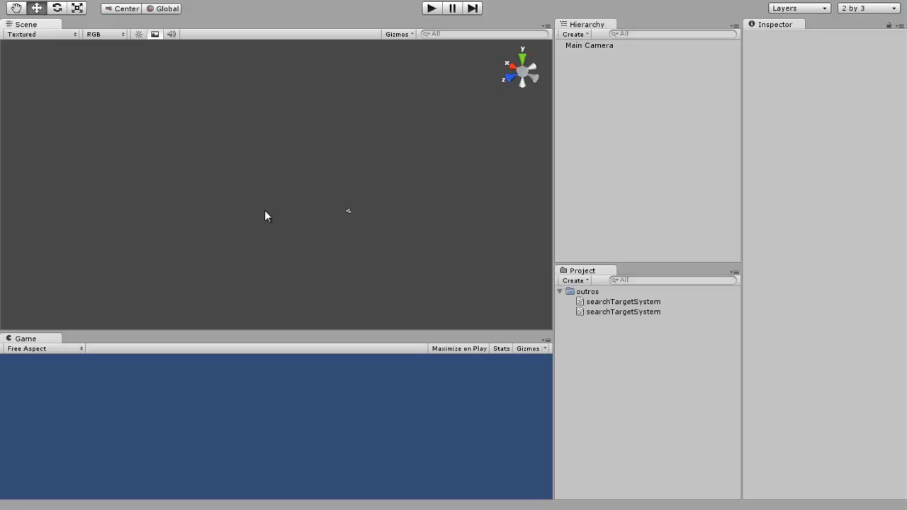
Add a new cube and reset its transform to the origin.
{"action": "left_click", "coordinate": [97, 0]}
{"action": "mouse_move", "coordinate": [105, 20]}
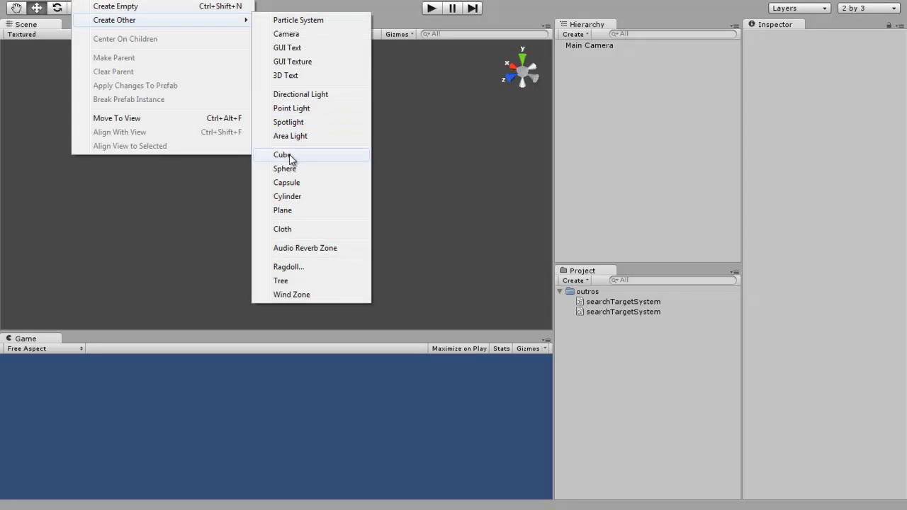
{"action": "left_click", "coordinate": [290, 157]}
{"action": "left_click", "coordinate": [897, 62]}
{"action": "left_click", "coordinate": [811, 74]}
Scale the cube to 100 × 1 × 100 to form a flat floor.
{"action": "type", "text": "100"}
{"action": "key", "text": "Tab"}
{"action": "type", "text": "100"}
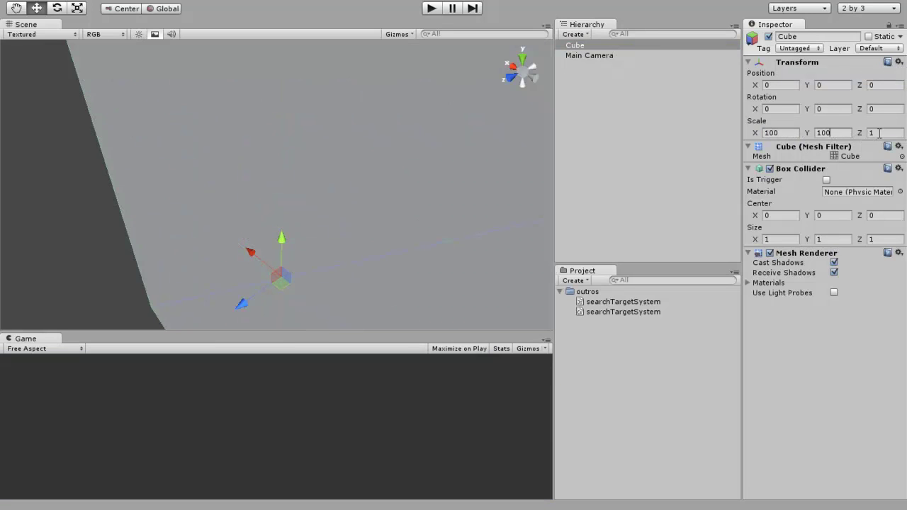
{"action": "left_click", "coordinate": [879, 132]}
{"action": "type", "text": "0"}
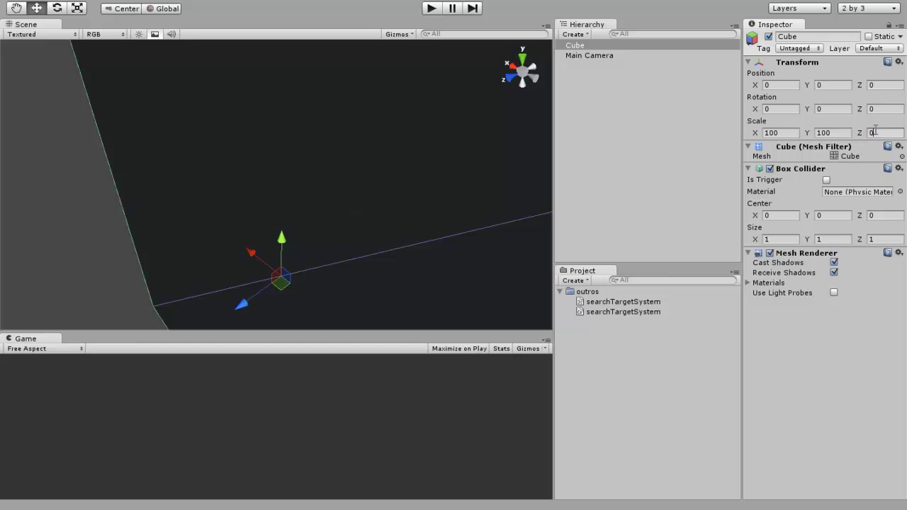
{"action": "type", "text": "100"}
{"action": "left_click", "coordinate": [829, 133]}
{"action": "type", "text": "110"}
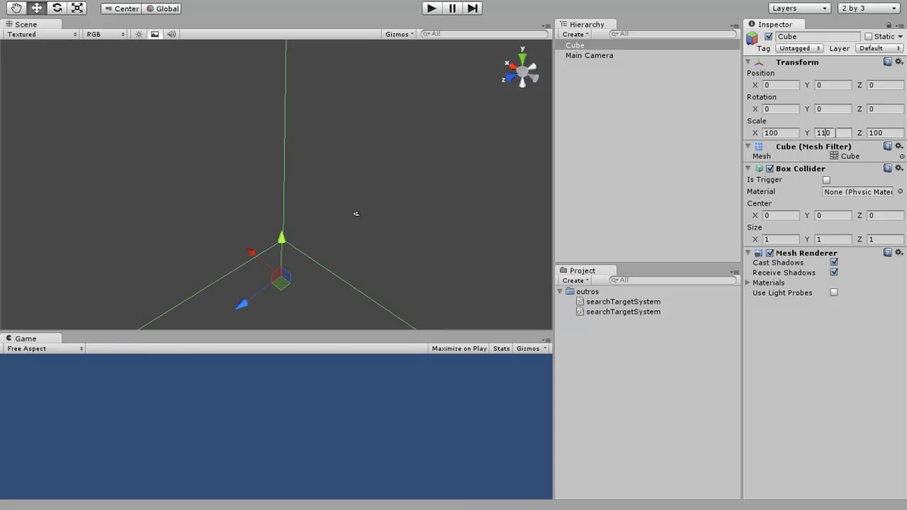
{"action": "type", "text": "1"}
{"action": "key", "text": "Return"}
{"action": "scroll", "coordinate": [412, 81], "scroll_direction": "down", "scroll_amount": 2}
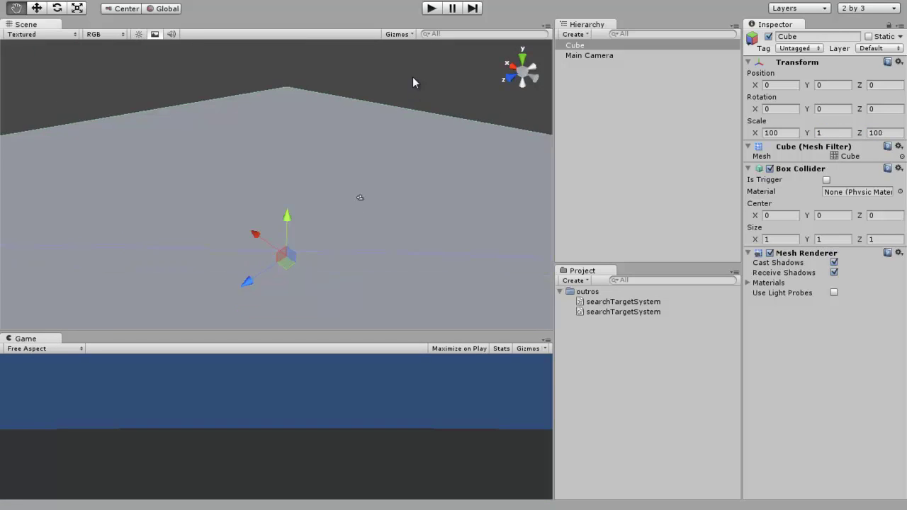
Rename the floor cube to Ground.
{"action": "left_click", "coordinate": [574, 34]}
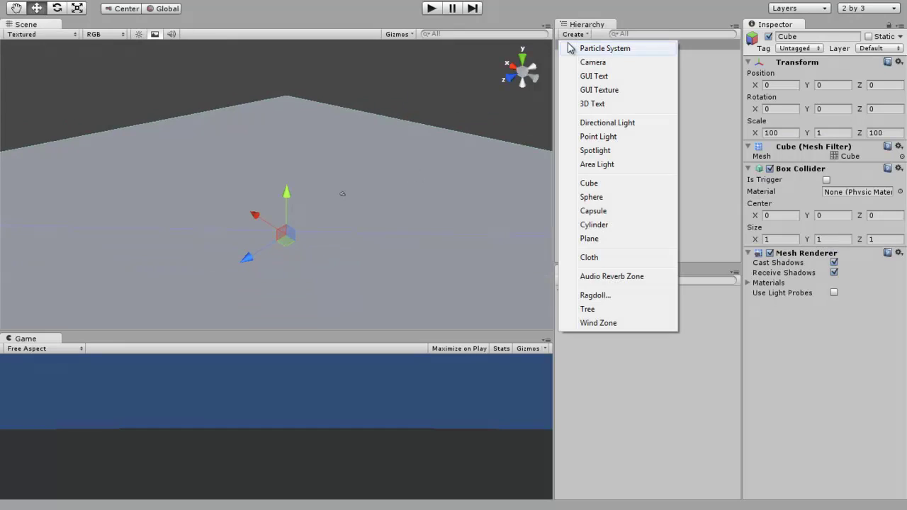
{"action": "left_click", "coordinate": [708, 44]}
{"action": "type", "text": "Ground"}
{"action": "key", "text": "Return"}
Add a new cube and name it Player.
{"action": "left_click", "coordinate": [574, 34]}
{"action": "left_click", "coordinate": [603, 184]}
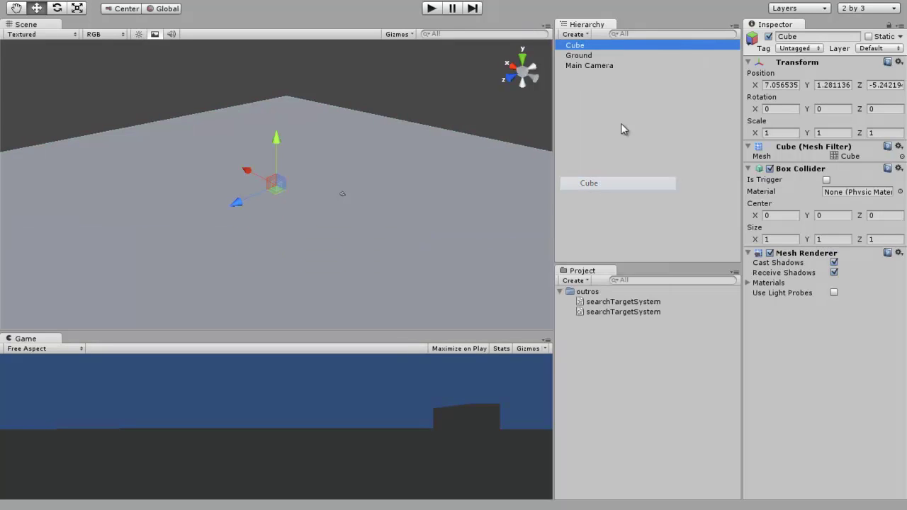
{"action": "type", "text": "Player"}
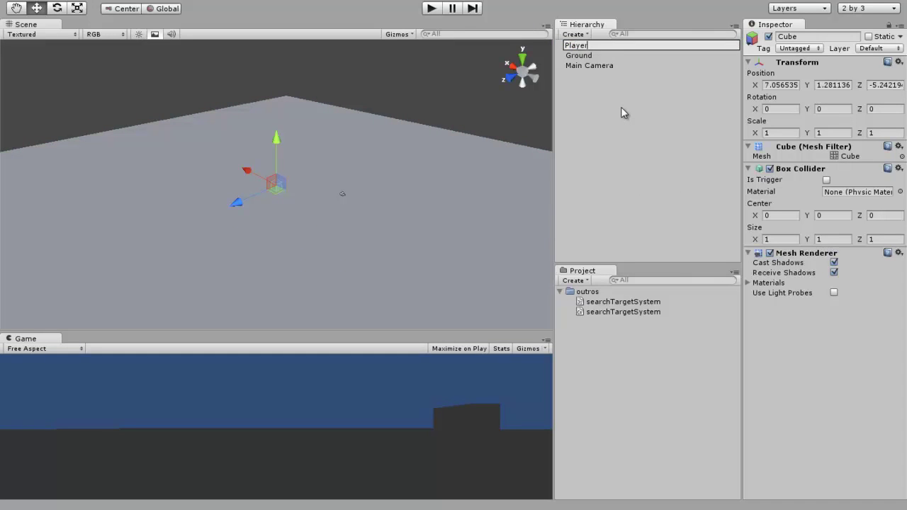
{"action": "key", "text": "Return"}
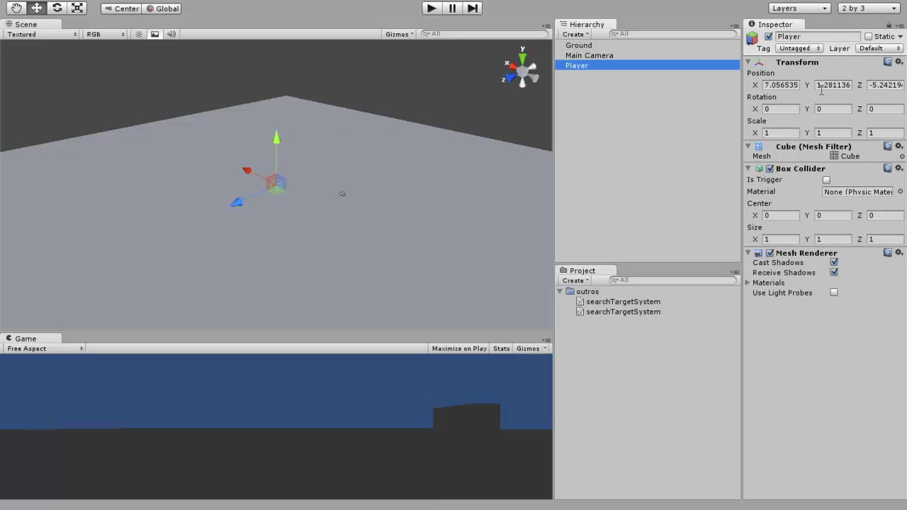
Reset Player's transform and set its Y position to 1, placing it at 0, 1, 0.
{"action": "left_click", "coordinate": [898, 63]}
{"action": "left_click", "coordinate": [808, 72]}
{"action": "left_click", "coordinate": [832, 85]}
{"action": "type", "text": "1"}
{"action": "mouse_move", "coordinate": [380, 205]}
{"action": "left_mouse_down", "text": "alt"}
{"action": "mouse_move", "coordinate": [281, 151]}
{"action": "mouse_move", "coordinate": [264, 107]}
{"action": "left_mouse_up", "text": "alt"}
{"action": "left_click", "coordinate": [291, 196]}
{"action": "left_click", "coordinate": [318, 236]}
{"action": "mouse_move", "coordinate": [318, 236]}
{"action": "left_mouse_down", "text": "alt"}
{"action": "mouse_move", "coordinate": [280, 219]}
{"action": "mouse_move", "coordinate": [273, 186]}
{"action": "left_mouse_up", "text": "alt"}
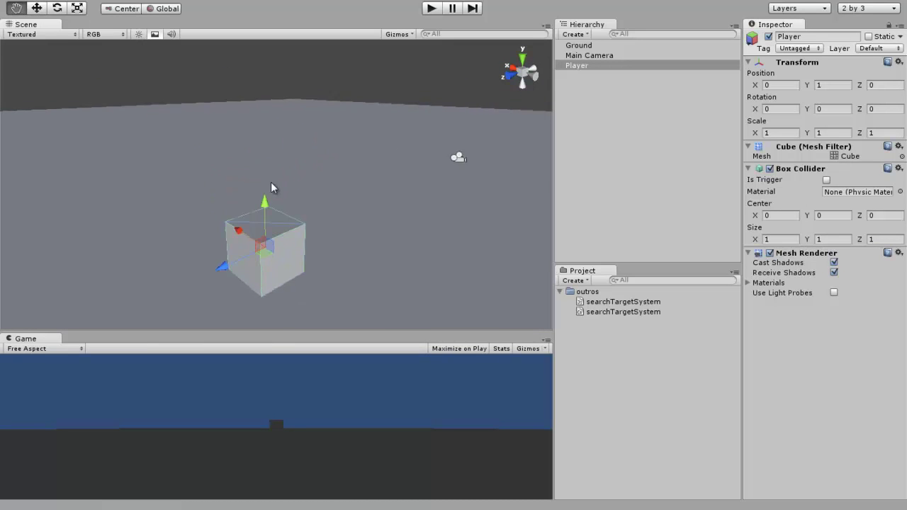
{"action": "left_click", "coordinate": [574, 34]}
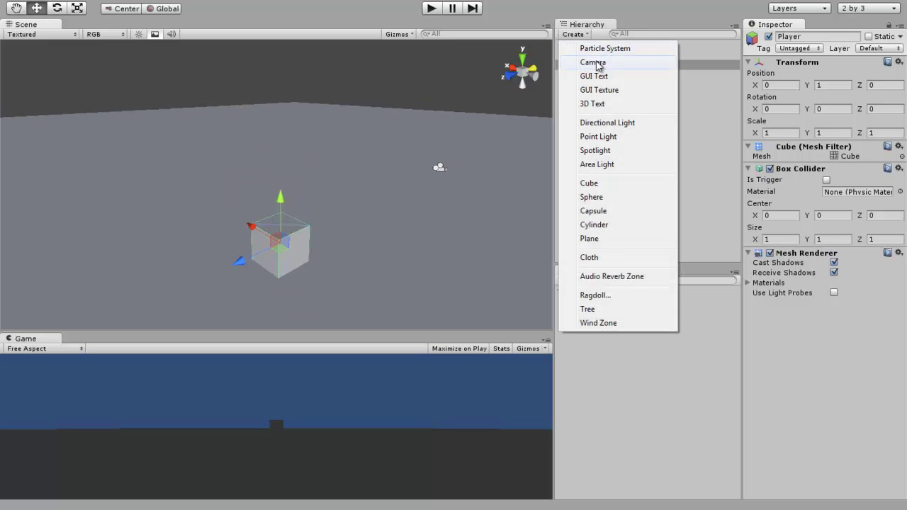
Add a cube named Enemy, reset its transform and set its Y position to 1.
{"action": "left_click", "coordinate": [595, 182]}
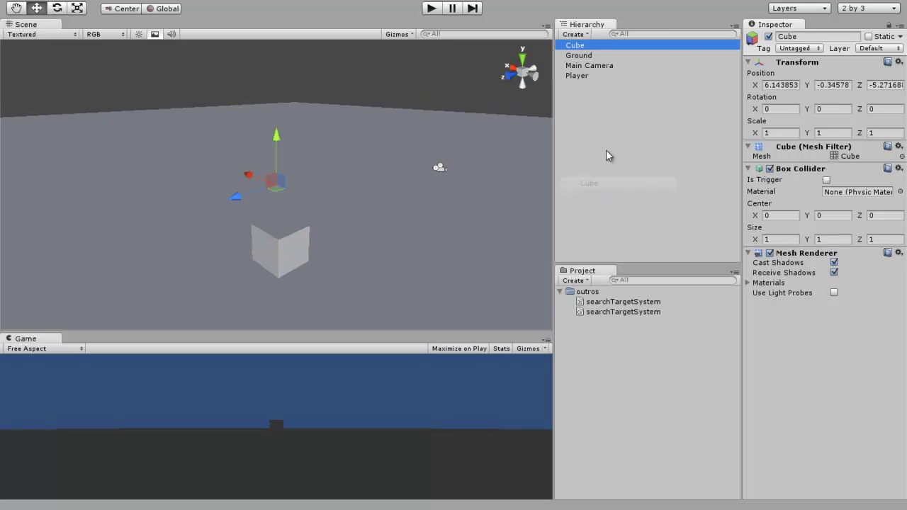
{"action": "left_click", "coordinate": [605, 44]}
{"action": "type", "text": "Enemy"}
{"action": "key", "text": "Return"}
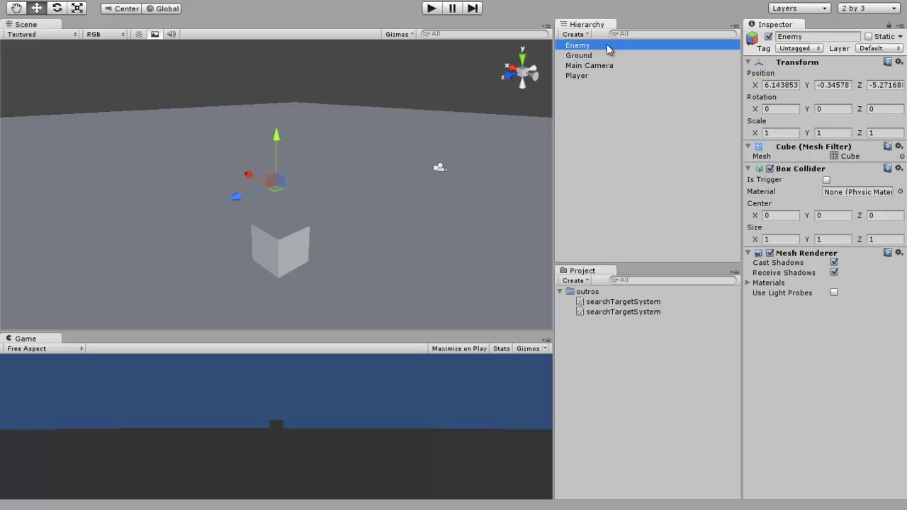
{"action": "left_click", "coordinate": [898, 62]}
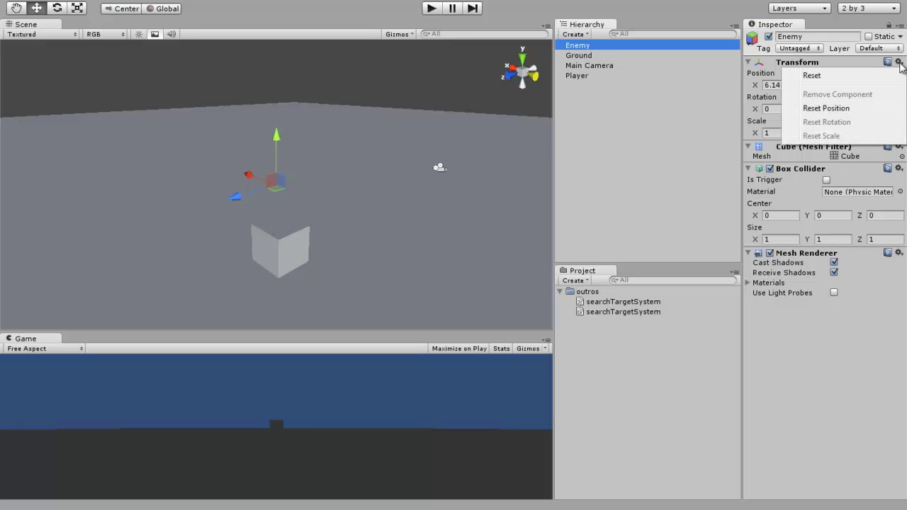
{"action": "left_click", "coordinate": [825, 75]}
{"action": "left_click", "coordinate": [819, 85]}
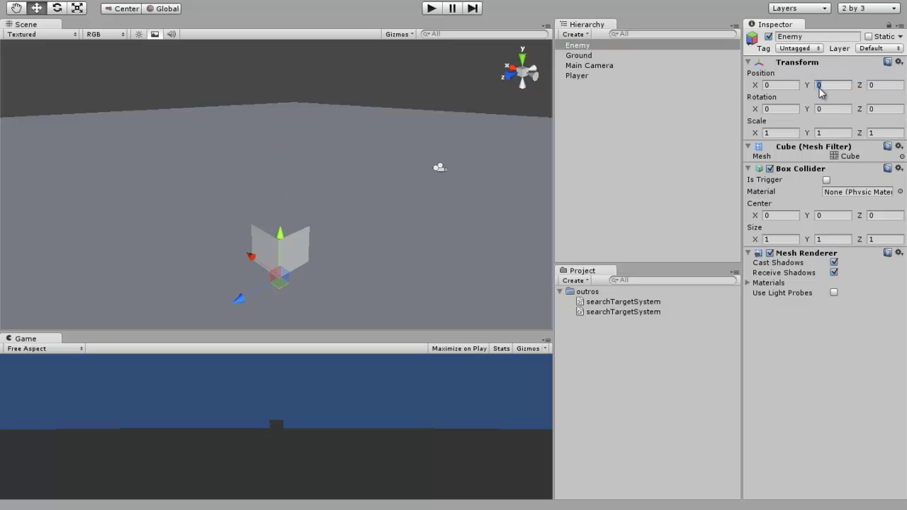
{"action": "type", "text": "1"}
Drag Enemy and Player apart along Z, leaving Player at Z 2.757494.
{"action": "left_click_drag", "start_coordinate": [237, 263], "coordinate": [342, 237]}
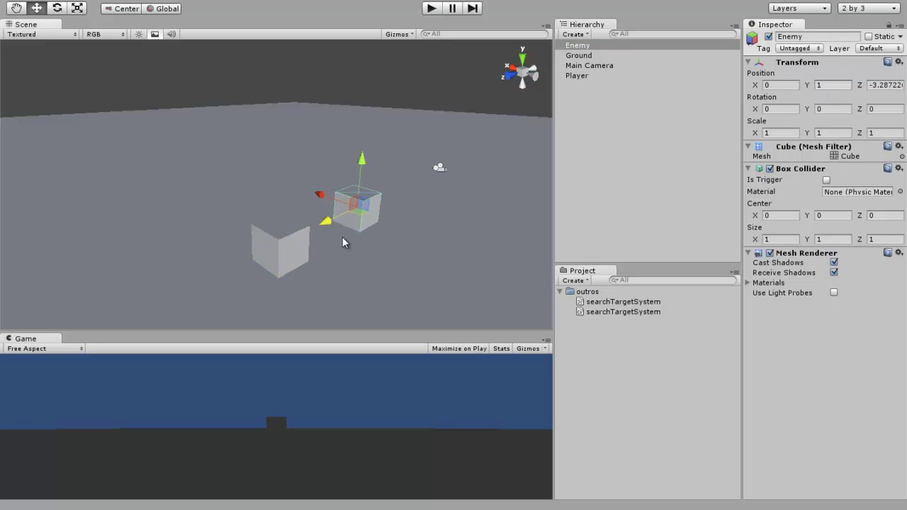
{"action": "left_click", "coordinate": [279, 255]}
{"action": "left_click_drag", "start_coordinate": [249, 254], "coordinate": [156, 284]}
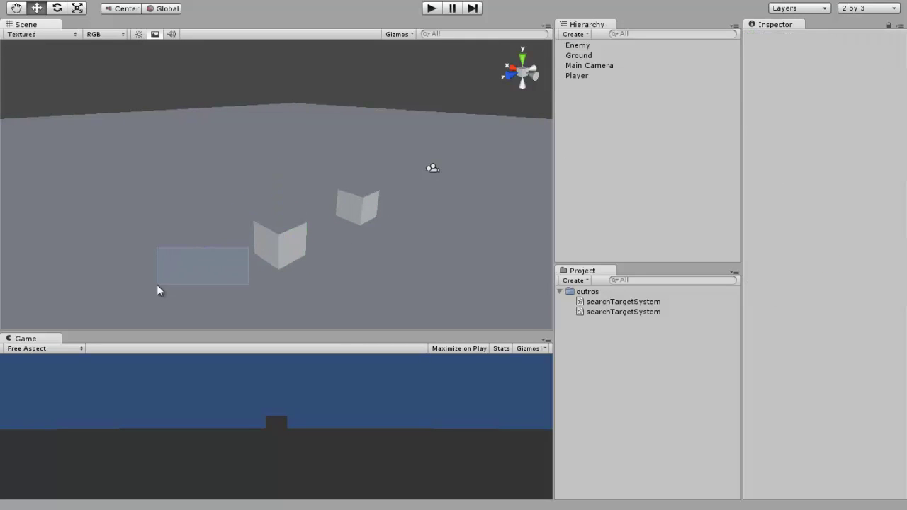
{"action": "left_click", "coordinate": [275, 239]}
{"action": "left_click_drag", "start_coordinate": [241, 255], "coordinate": [150, 295]}
{"action": "scroll", "coordinate": [273, 214], "scroll_direction": "down", "scroll_amount": 2}
{"action": "middle_click_drag", "start_coordinate": [273, 214], "coordinate": [303, 210]}
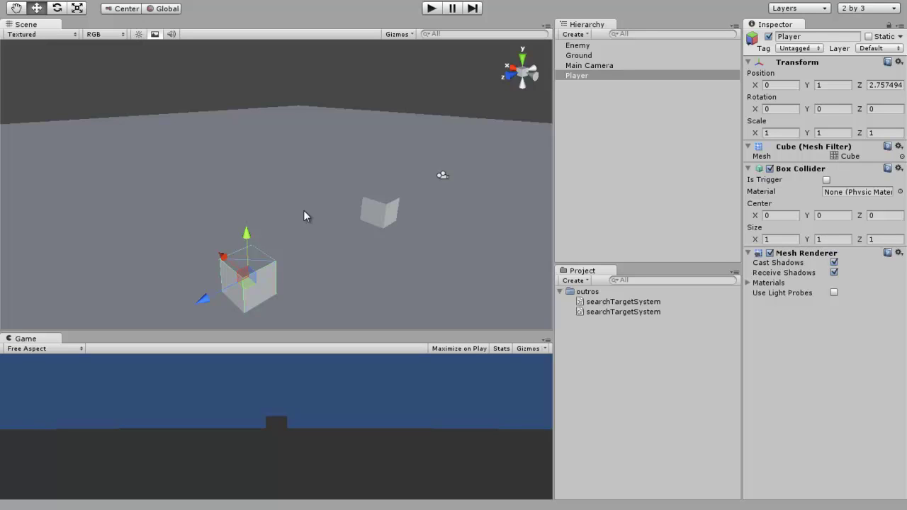
Collapse the outros folder and create a new C# script named stateIA.
{"action": "left_click", "coordinate": [560, 292]}
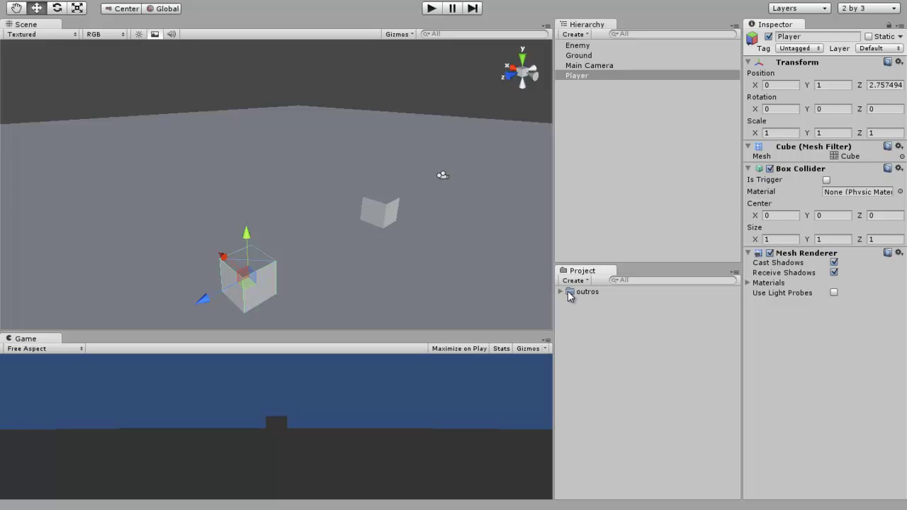
{"action": "right_click", "coordinate": [586, 317]}
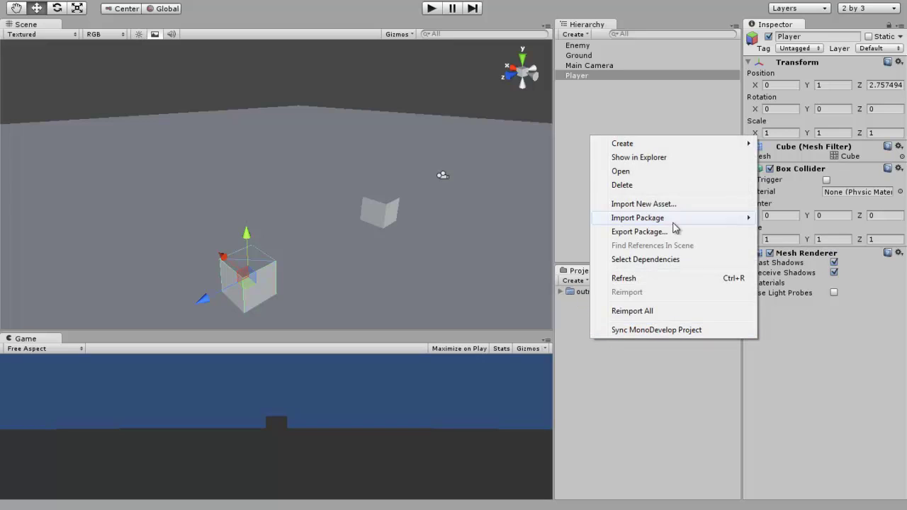
{"action": "mouse_move", "coordinate": [651, 153]}
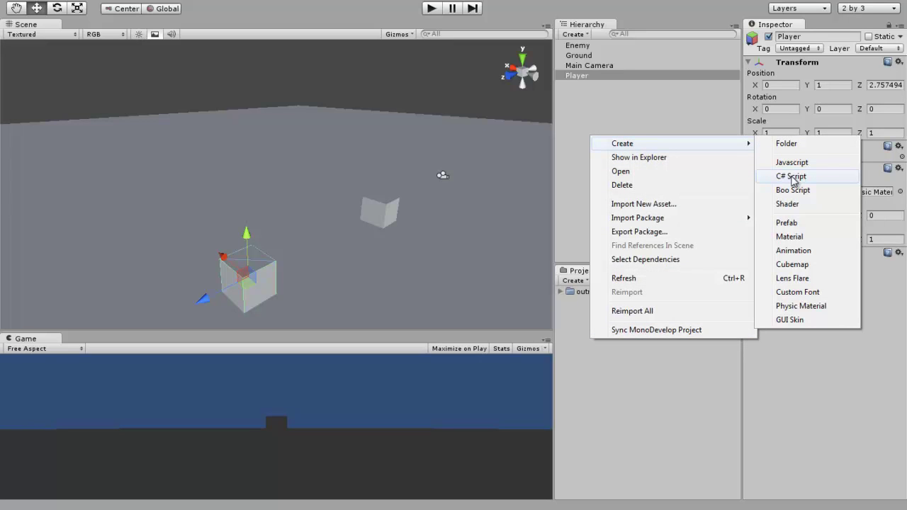
{"action": "left_click", "coordinate": [793, 179]}
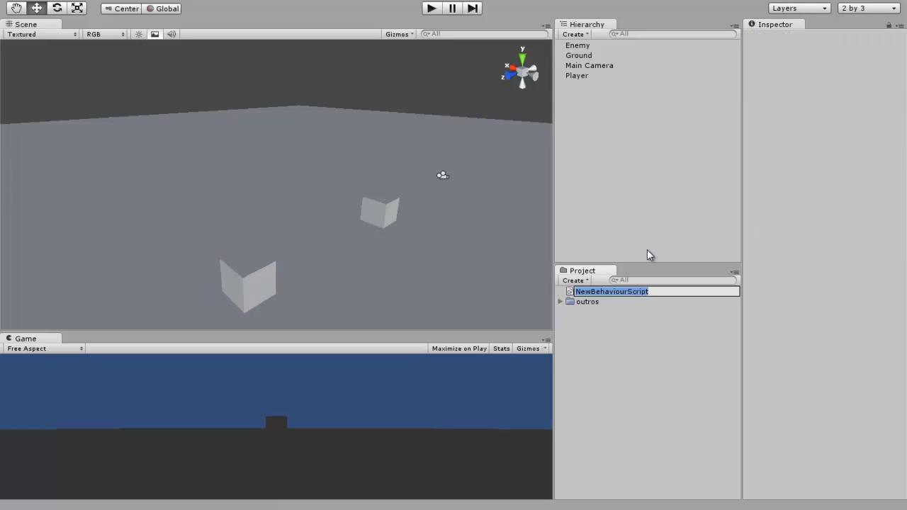
{"action": "type", "text": "state"}
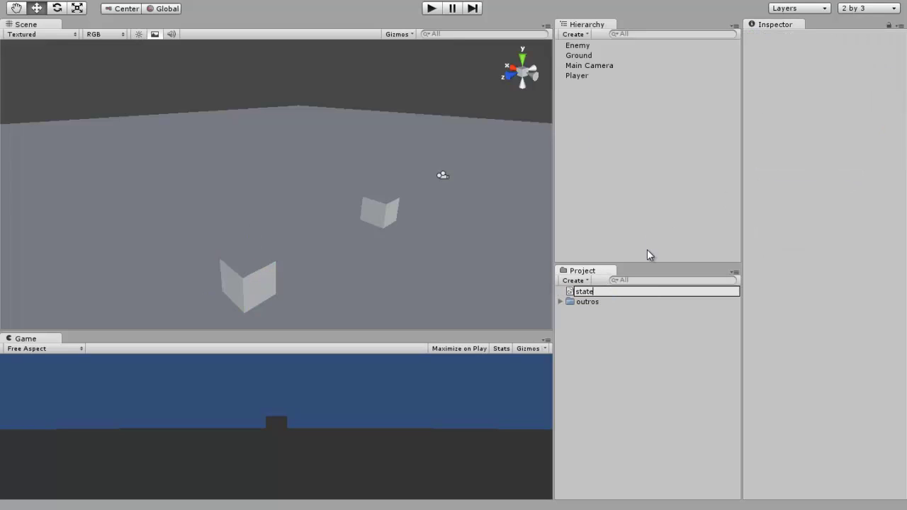
{"action": "type", "text": "IA"}
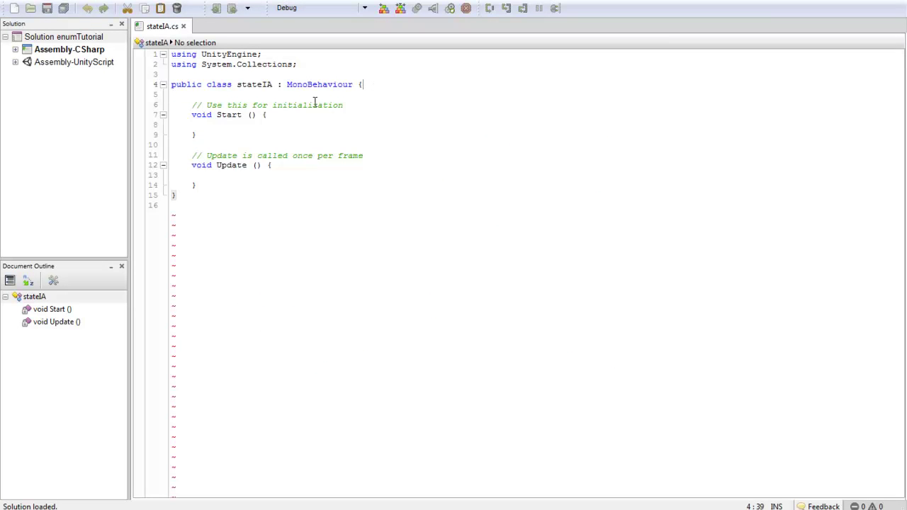
Add an empty void Follow() method below Update.
{"action": "left_click", "coordinate": [268, 117]}
{"action": "left_click", "coordinate": [142, 203]}
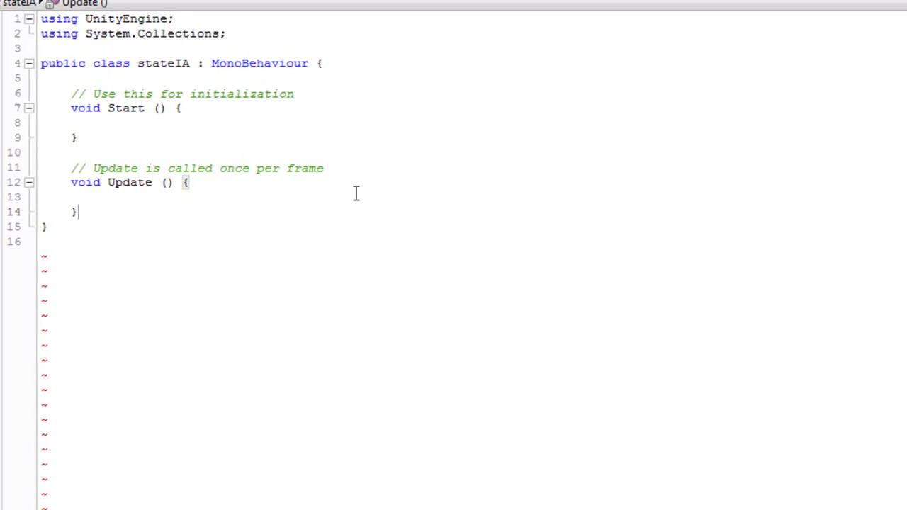
{"action": "key", "text": "Return"}
{"action": "key", "text": "Return"}
{"action": "type", "text": "void "}
{"action": "type", "text": "Follo"}
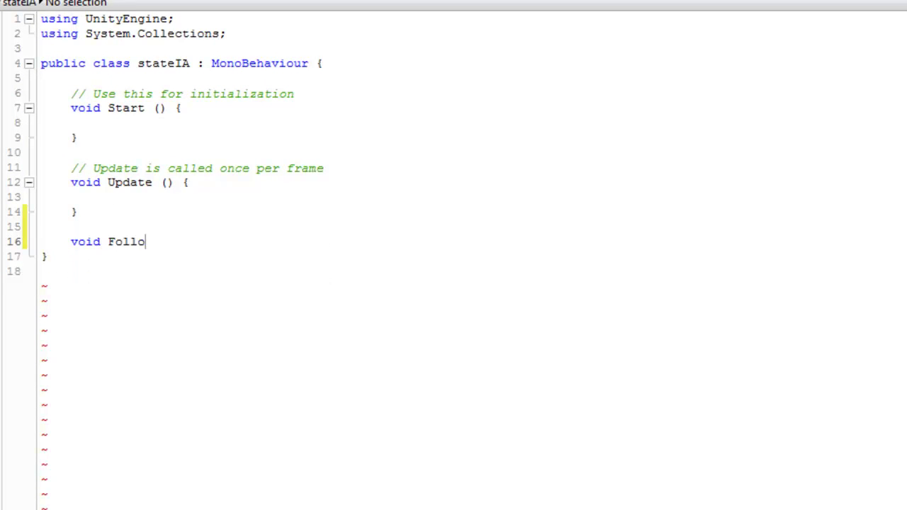
{"action": "type", "text": ")"}
{"action": "key", "text": "BackSpace"}
{"action": "key", "text": "BackSpace"}
{"action": "key", "text": "BackSpace"}
{"action": "type", "text": "{"}
{"action": "key", "text": "Return"}
{"action": "key", "text": "Return"}
{"action": "key", "text": "Return"}
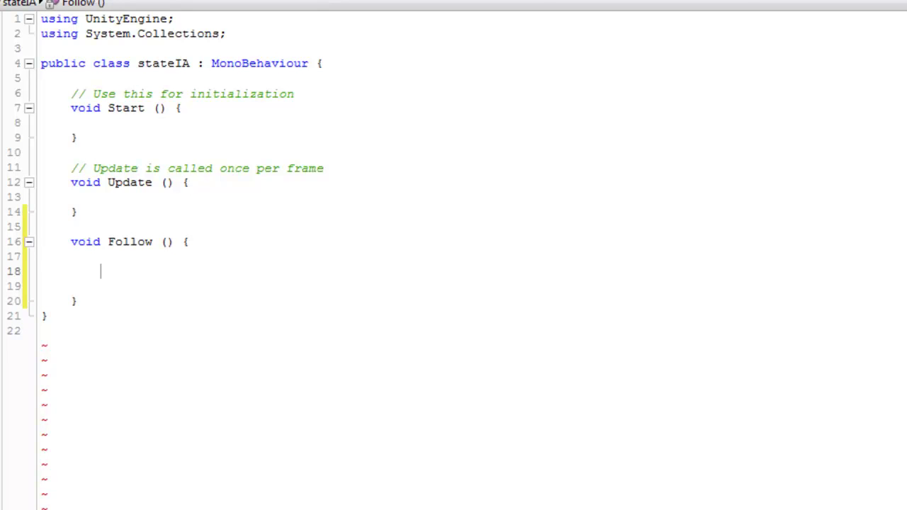
In Follow(), write float distancia = Vector3.Distance(transform.position, target.position);.
{"action": "type", "text": "Vector"}
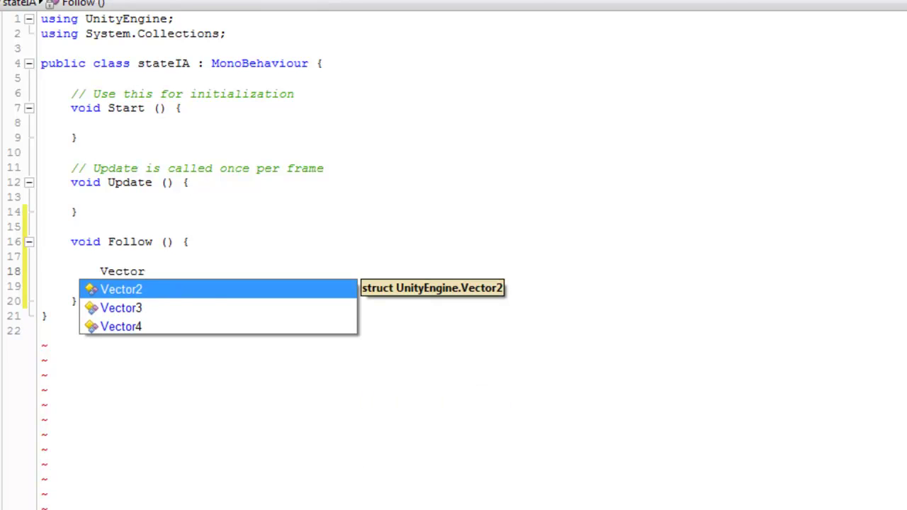
{"action": "key", "text": "BackSpace"}
{"action": "key", "text": "BackSpace"}
{"action": "key", "text": "BackSpace"}
{"action": "key", "text": "BackSpace"}
{"action": "key", "text": "BackSpace"}
{"action": "key", "text": "BackSpace"}
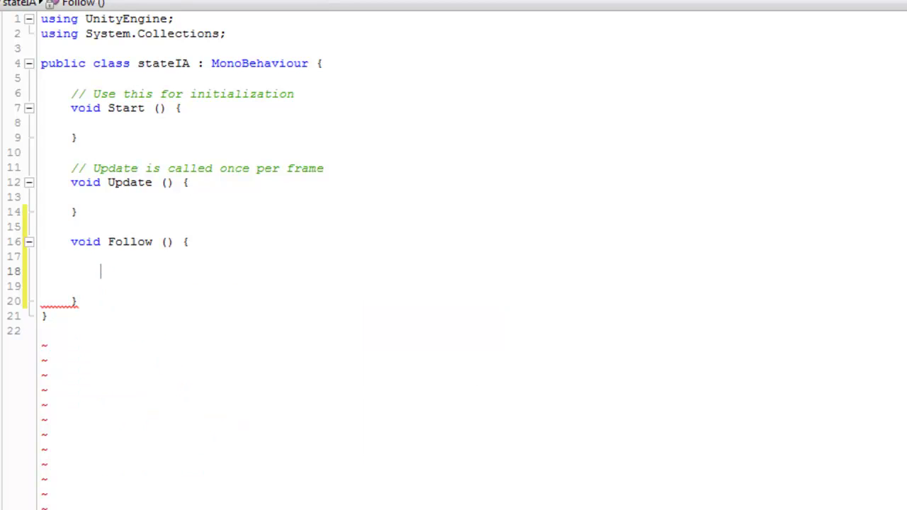
{"action": "type", "text": "fl"}
{"action": "key", "text": "space"}
{"action": "type", "text": "oat distancia ="}
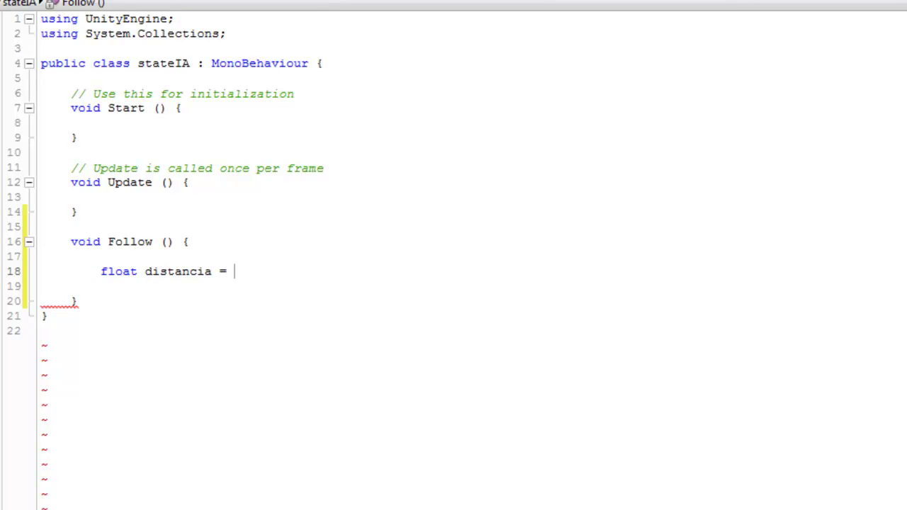
{"action": "type", "text": "Vecto"}
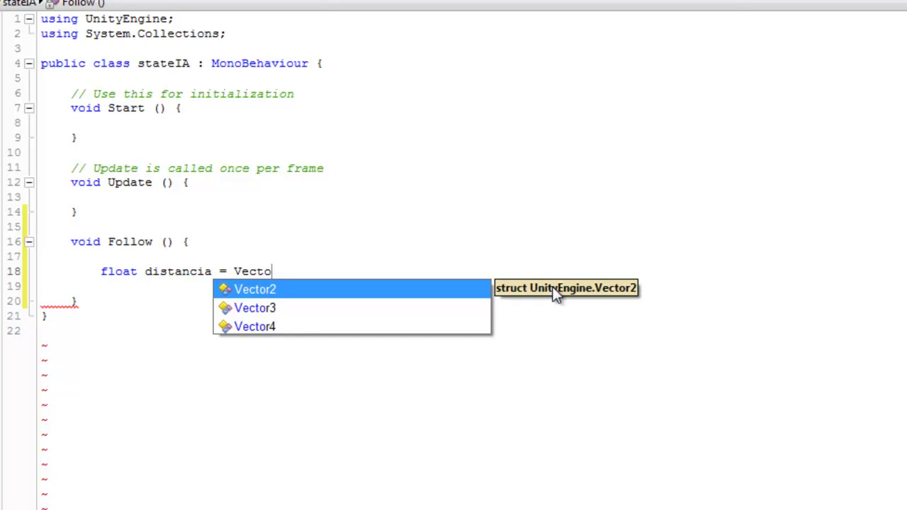
{"action": "type", "text": "r3.dis"}
{"action": "key", "text": "Return"}
{"action": "type", "text": "(transform"}
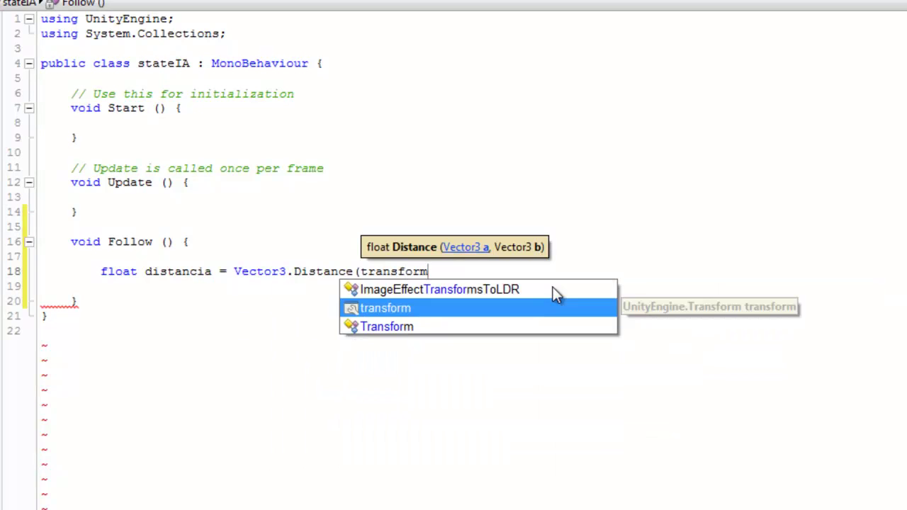
{"action": "type", "text": ".position, target.position);"}
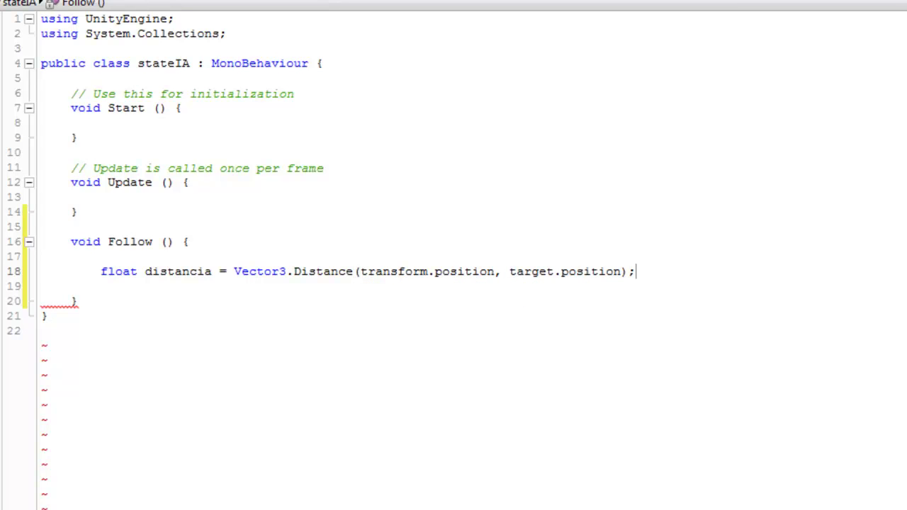
{"action": "left_click", "coordinate": [332, 62]}
Declare a public Transform target field at the top of the class.
{"action": "key", "text": "Return"}
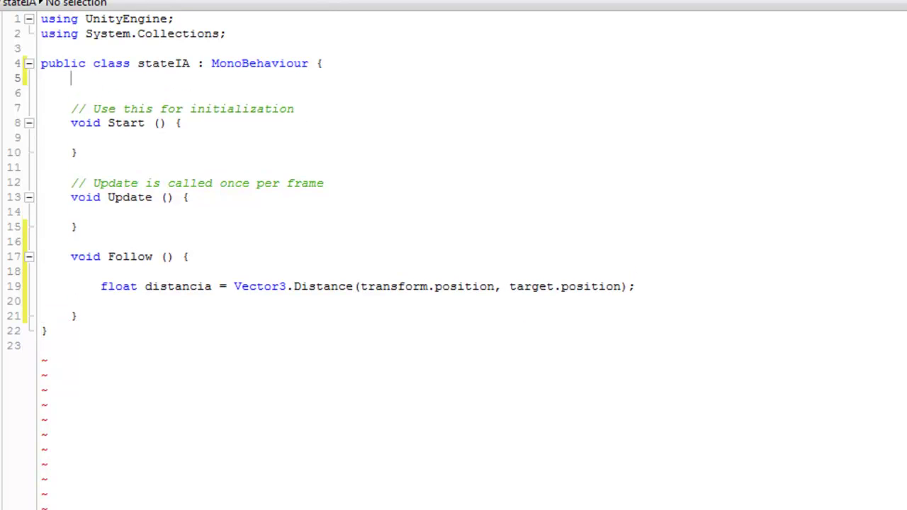
{"action": "key", "text": "Return"}
{"action": "type", "text": "pl"}
{"action": "type", "text": "ubic Transform target;"}
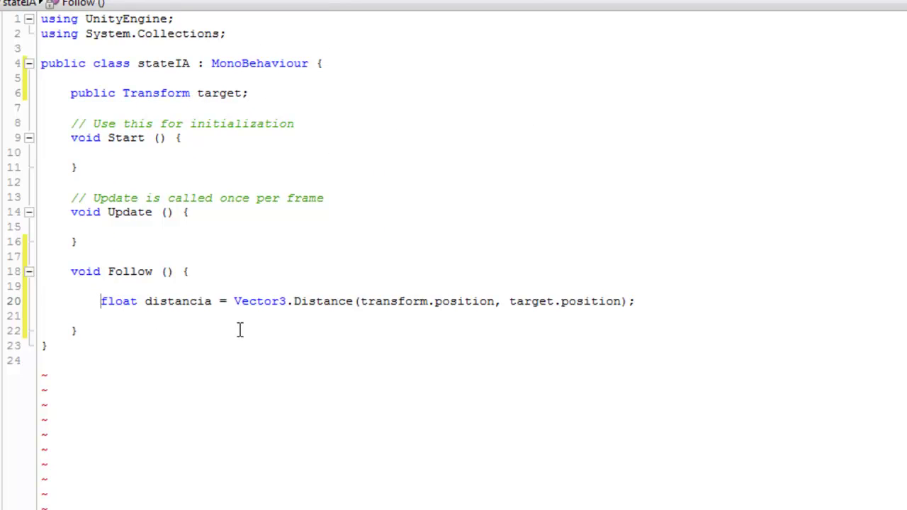
{"action": "key", "text": "ctrl+shift+Right"}
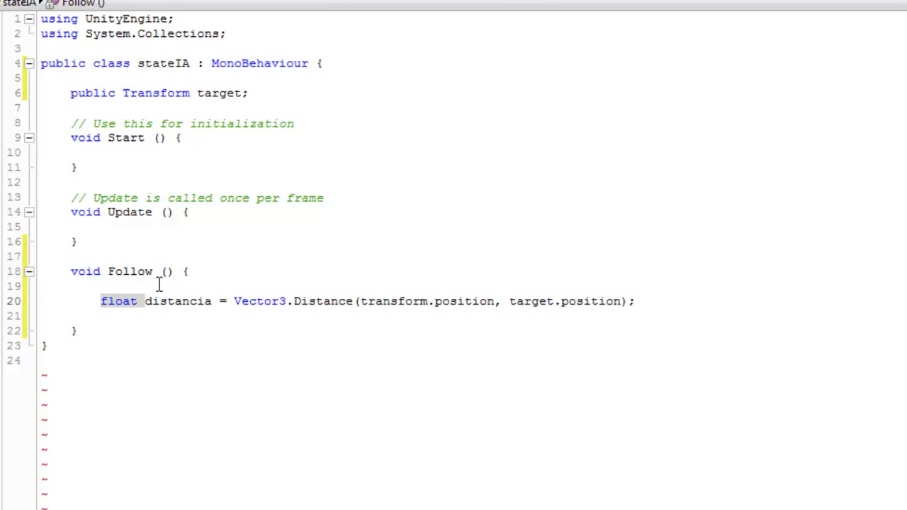
Call Follow(); inside Update and open blank lines beneath the target field.
{"action": "left_click", "coordinate": [199, 216]}
{"action": "key", "text": "Return"}
{"action": "key", "text": "Return"}
{"action": "type", "text": "Follow();"}
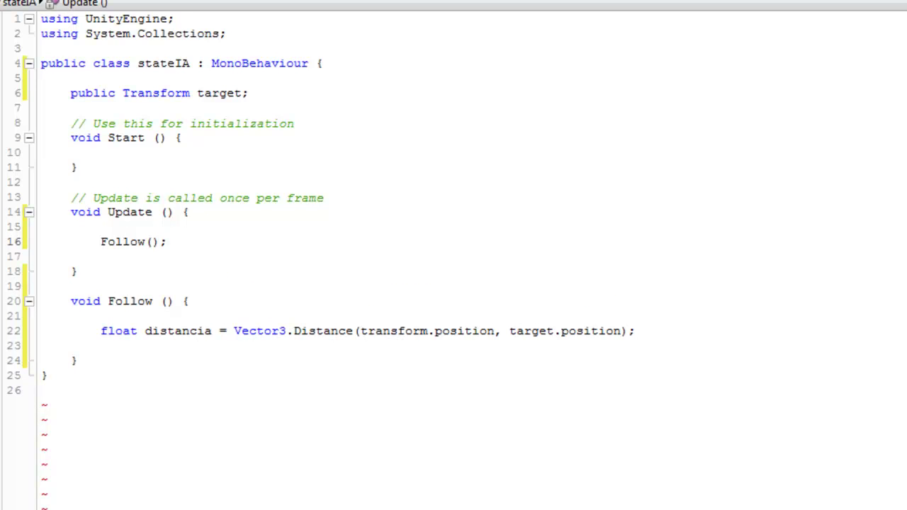
{"action": "left_click_drag", "start_coordinate": [638, 331], "coordinate": [149, 337]}
{"action": "left_click", "coordinate": [170, 333]}
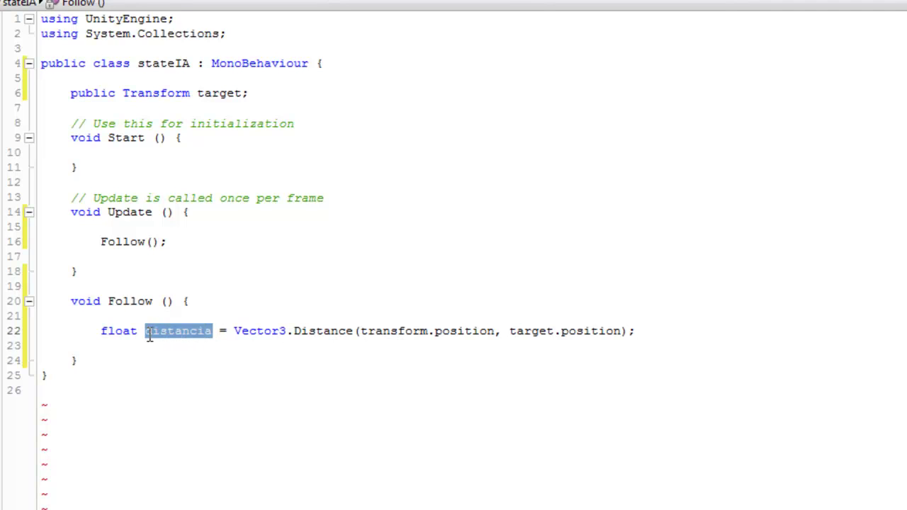
{"action": "left_click", "coordinate": [149, 337]}
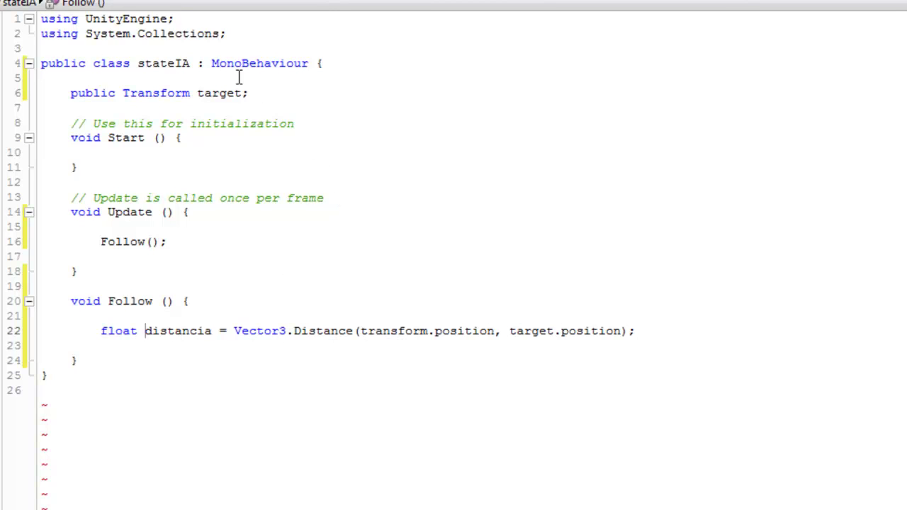
{"action": "left_click", "coordinate": [153, 110]}
{"action": "key", "text": "Return"}
{"action": "key", "text": "Return"}
{"action": "key", "text": "Up"}
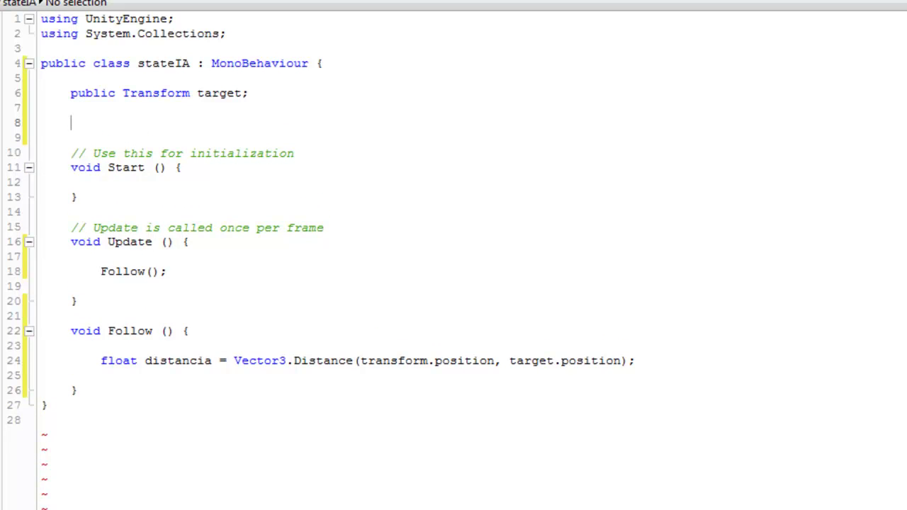
Write private enum enemyStates with Idle, Following and Attacking on separate lines.
{"action": "type", "text": "private enum enemyStates "}
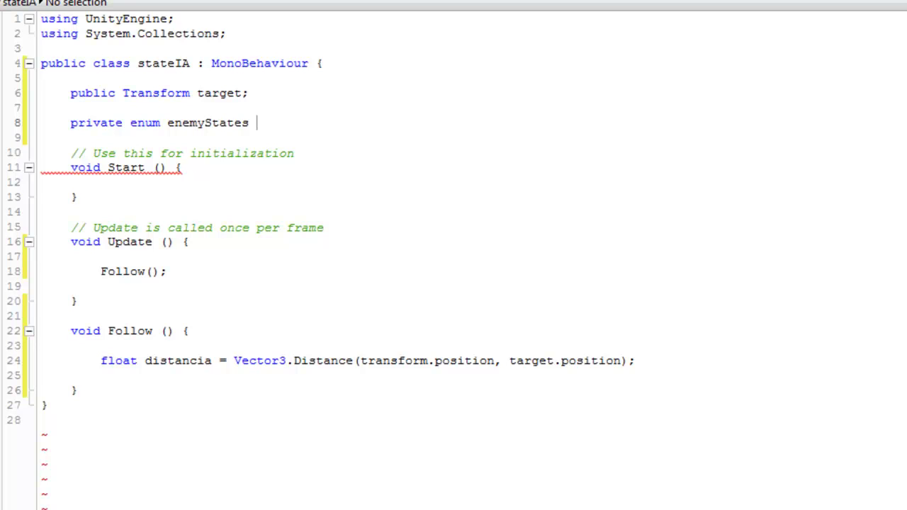
{"action": "type", "text": "{"}
{"action": "key", "text": "Return"}
{"action": "key", "text": "Return"}
{"action": "key", "text": "Return"}
{"action": "key", "text": "Up"}
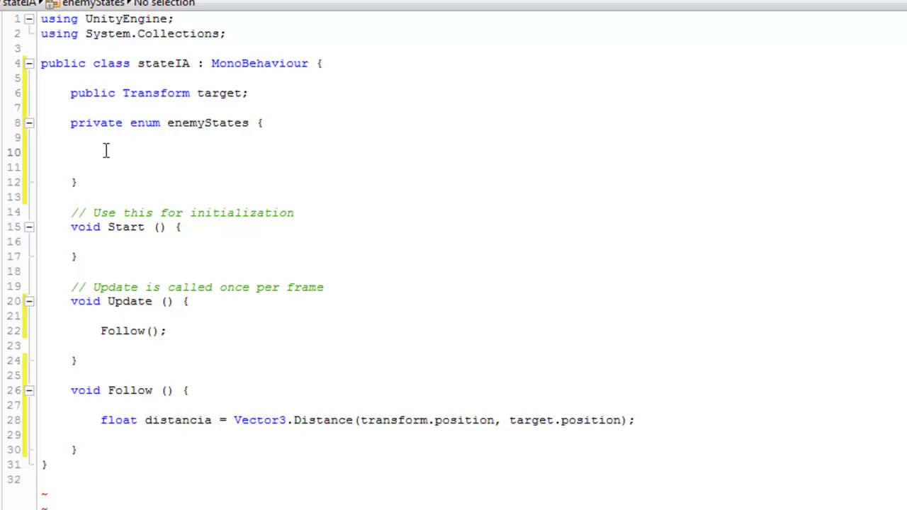
{"action": "type", "text": "Idle"}
{"action": "type", "text": ","}
{"action": "key", "text": "Return"}
{"action": "type", "text": "Following,"}
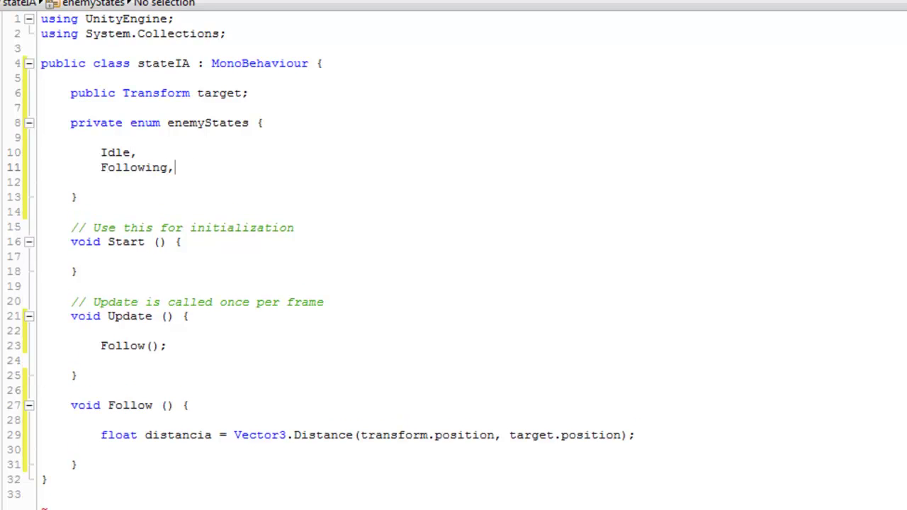
{"action": "key", "text": "Return"}
{"action": "type", "text": "Attacking"}
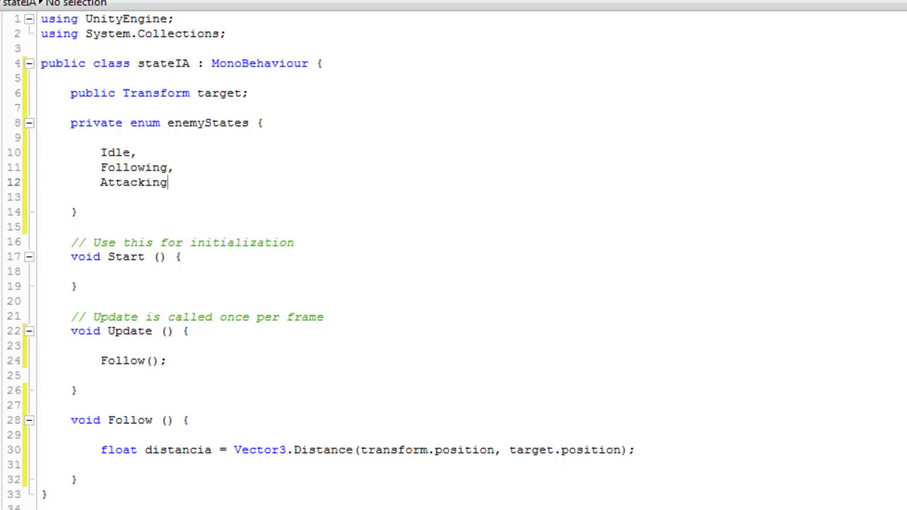
Highlight the Idle, Following and Attacking states one by one to review them.
{"action": "left_click", "coordinate": [123, 151]}
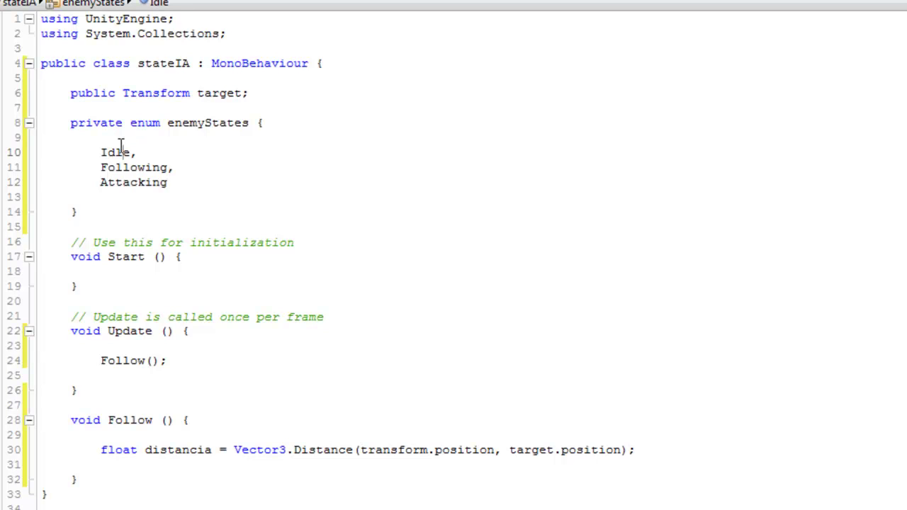
{"action": "double_click", "coordinate": [120, 152]}
{"action": "left_click", "coordinate": [109, 152]}
{"action": "left_click_drag", "start_coordinate": [168, 168], "coordinate": [101, 168]}
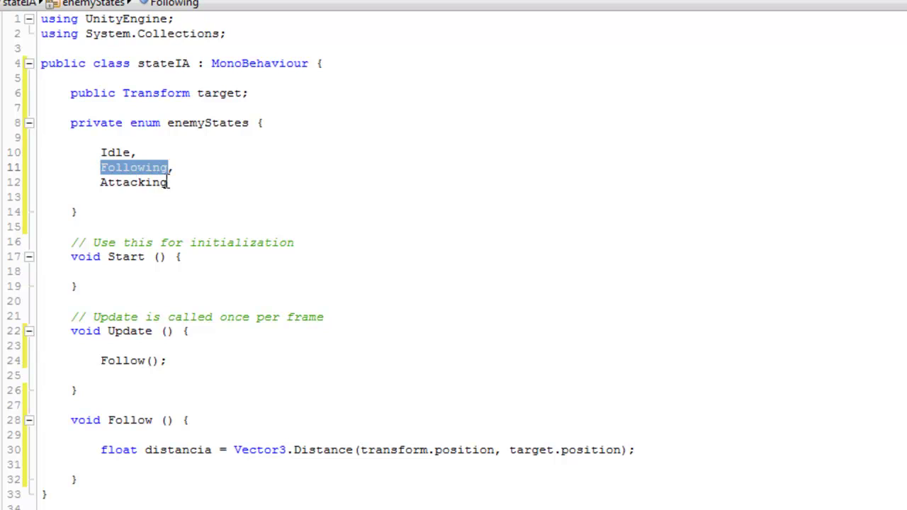
{"action": "left_click_drag", "start_coordinate": [168, 182], "coordinate": [101, 186]}
{"action": "left_click", "coordinate": [115, 185]}
{"action": "left_click", "coordinate": [74, 209]}
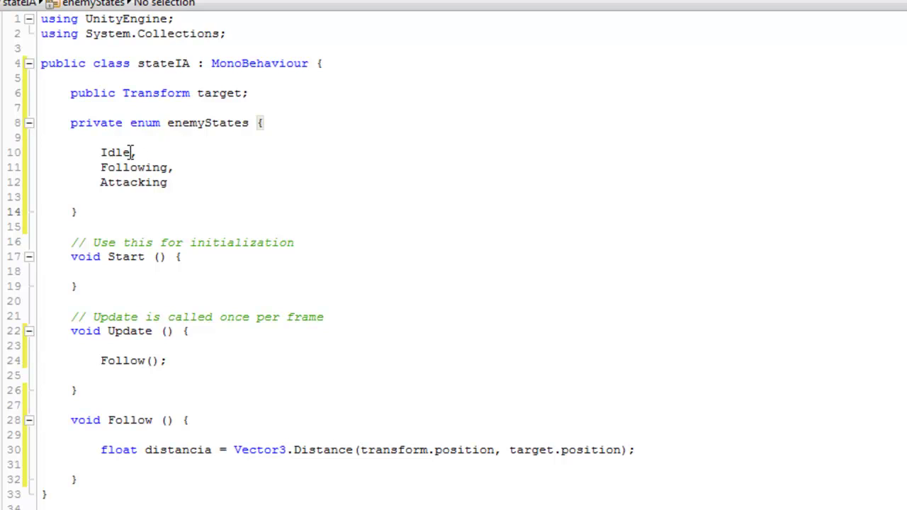
{"action": "left_click", "coordinate": [132, 154]}
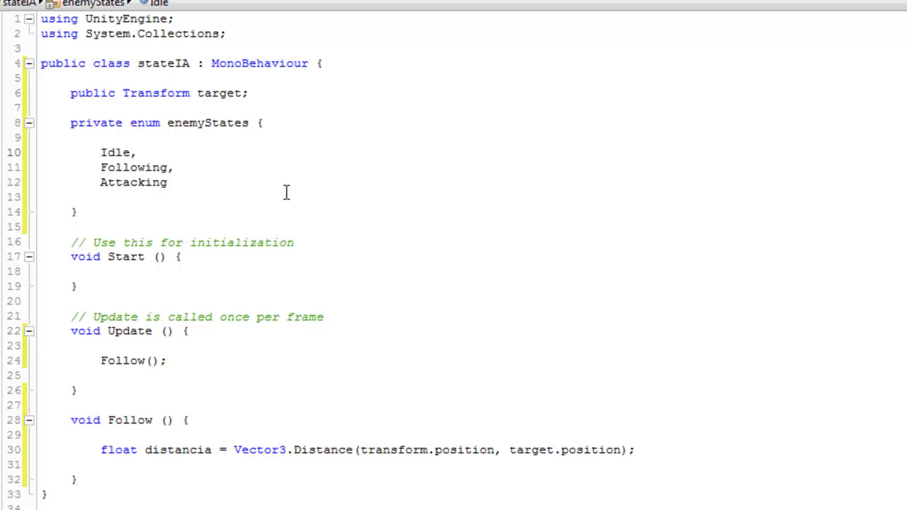
{"action": "type", "text": "= ="}
{"action": "key", "text": "BackSpace"}
{"action": "type", "text": "0"}
{"action": "key", "text": "BackSpace"}
{"action": "type", "text": "3"}
{"action": "key", "text": "BackSpace"}
{"action": "key", "text": "BackSpace"}
{"action": "key", "text": "BackSpace"}
{"action": "key", "text": "BackSpace"}
Add the line private enemyStates estadoAtual; below the enum.
{"action": "left_click", "coordinate": [262, 122]}
{"action": "left_click", "coordinate": [78, 211]}
{"action": "key", "text": "Return"}
{"action": "key", "text": "Return"}
{"action": "type", "text": "priva"}
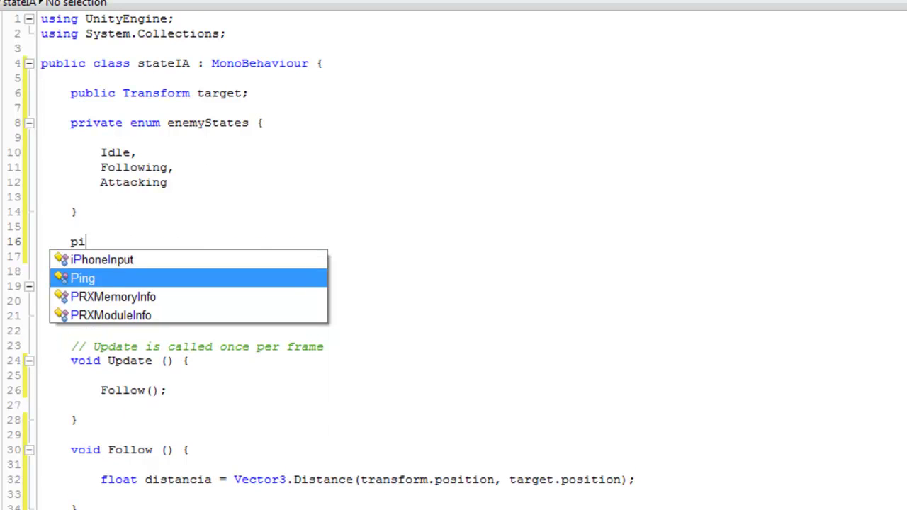
{"action": "type", "text": "te"}
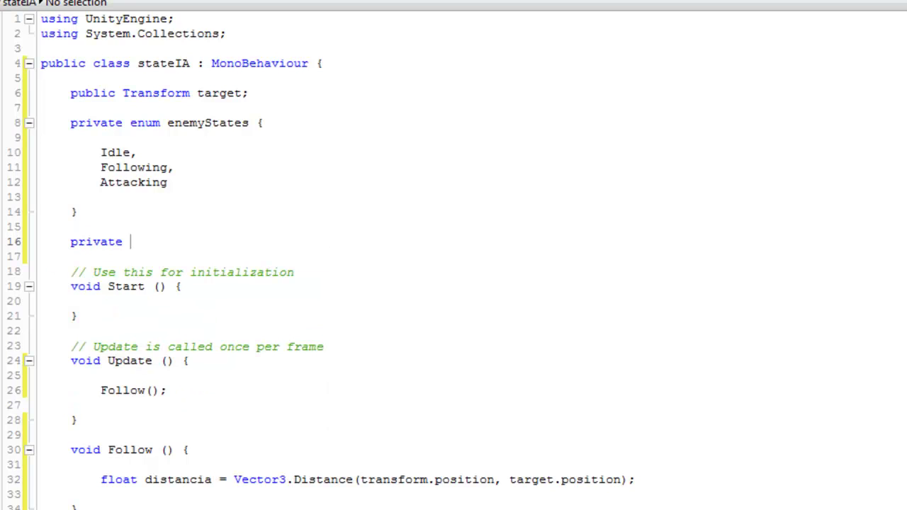
{"action": "left_click", "coordinate": [215, 123]}
{"action": "left_click", "coordinate": [201, 238]}
{"action": "type", "text": "enem"}
{"action": "key", "text": "Return"}
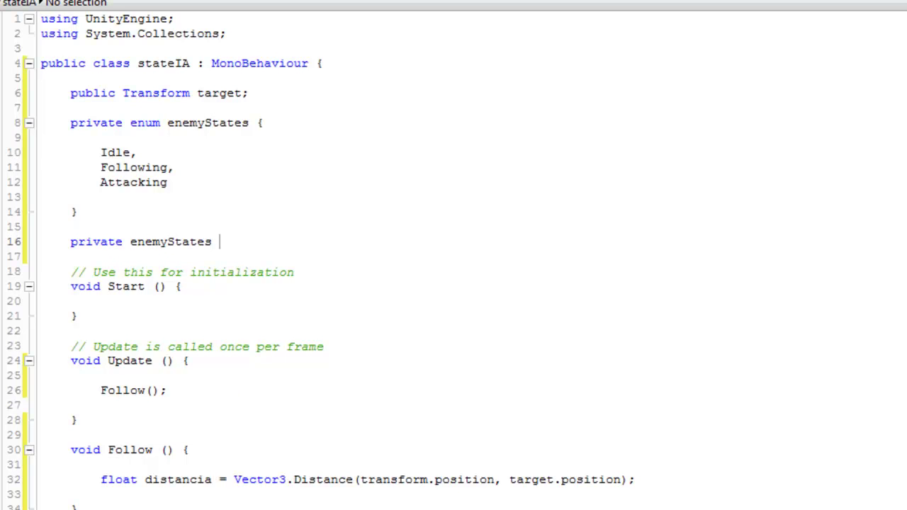
{"action": "type", "text": "estadoAtual;"}
Add a demo private float meufloat; line, compare it with estadoAtual, then delete it.
{"action": "key", "text": "Return"}
{"action": "type", "text": "private fl"}
{"action": "key", "text": "Return"}
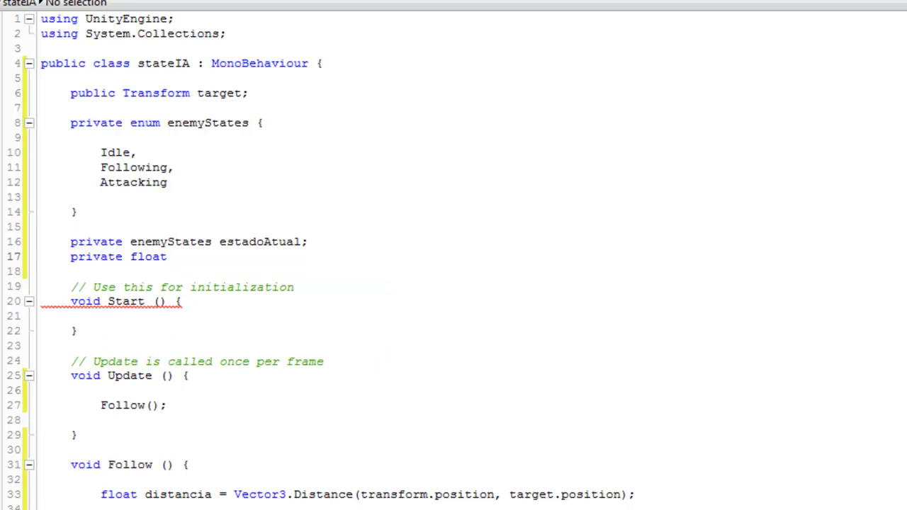
{"action": "type", "text": "meufloat;"}
{"action": "double_click", "coordinate": [90, 242]}
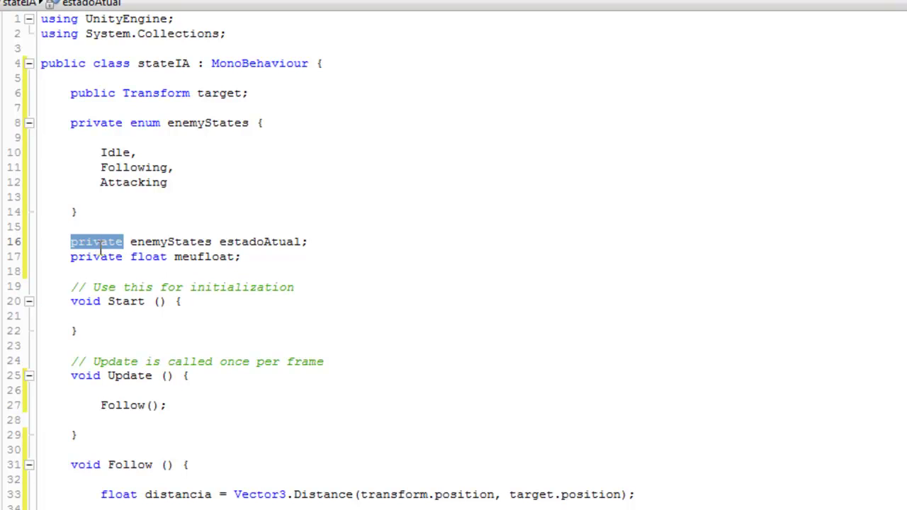
{"action": "double_click", "coordinate": [101, 257]}
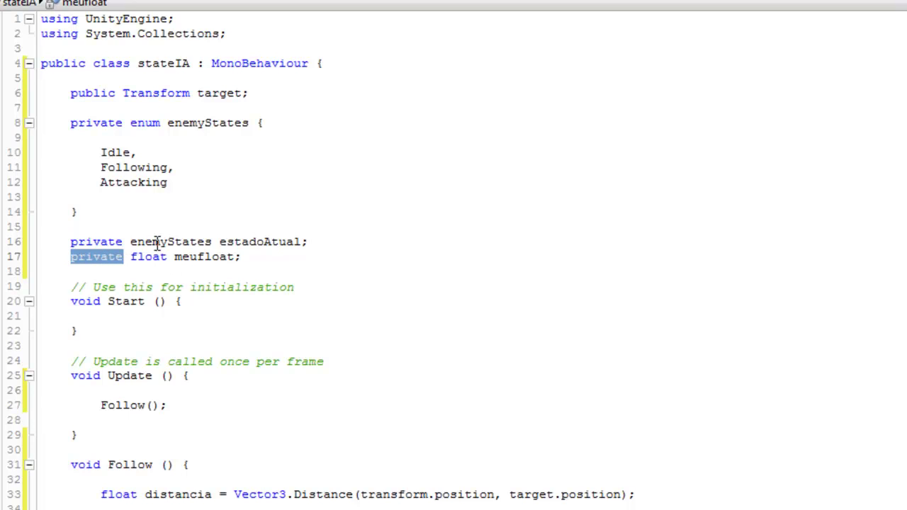
{"action": "mouse_move", "coordinate": [131, 241]}
{"action": "left_mouse_down"}
{"action": "mouse_move", "coordinate": [212, 242]}
{"action": "mouse_move", "coordinate": [129, 256]}
{"action": "left_mouse_up"}
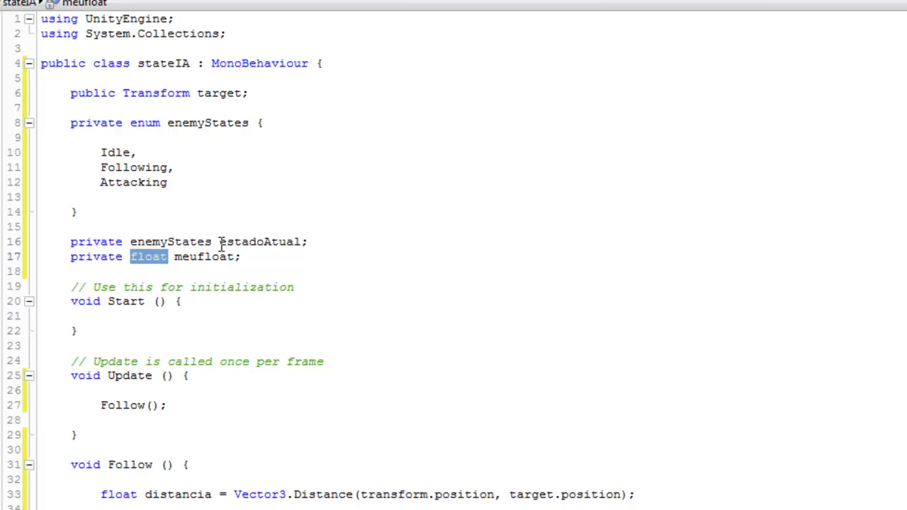
{"action": "left_click_drag", "start_coordinate": [219, 242], "coordinate": [298, 241]}
{"action": "left_click_drag", "start_coordinate": [247, 257], "coordinate": [6, 259]}
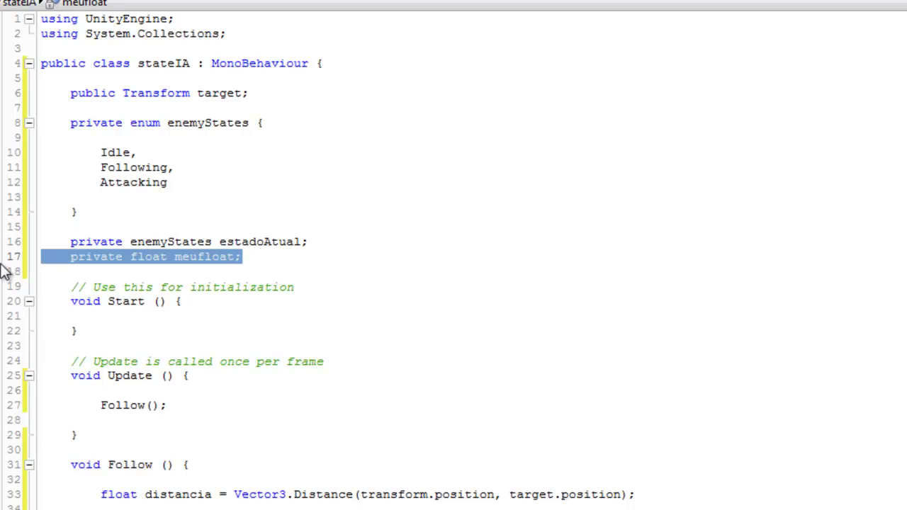
{"action": "key", "text": "BackSpace"}
{"action": "key", "text": "BackSpace"}
{"action": "left_click", "coordinate": [200, 287]}
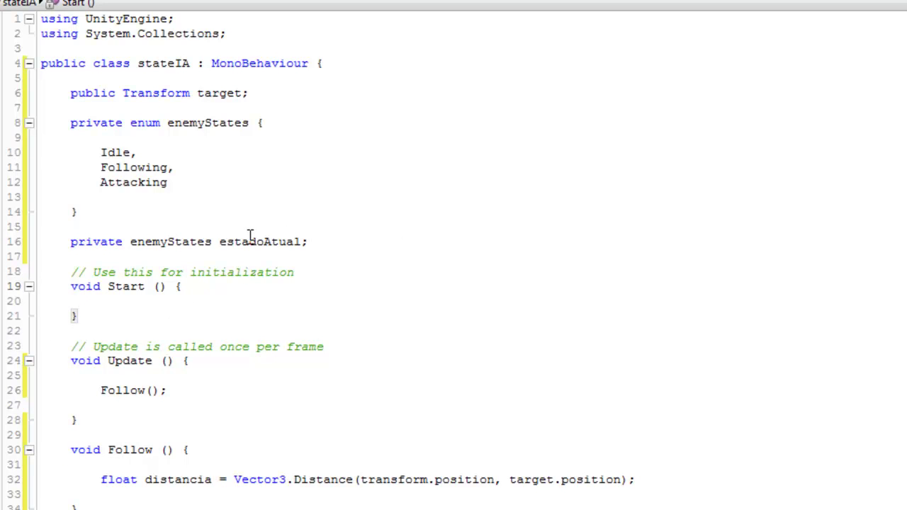
In Start(), write estadoAtual = new enemyStates(); using autocomplete suggestions.
{"action": "mouse_move", "coordinate": [249, 235]}
{"action": "key", "text": "Return"}
{"action": "key", "text": "Return"}
{"action": "type", "text": "es"}
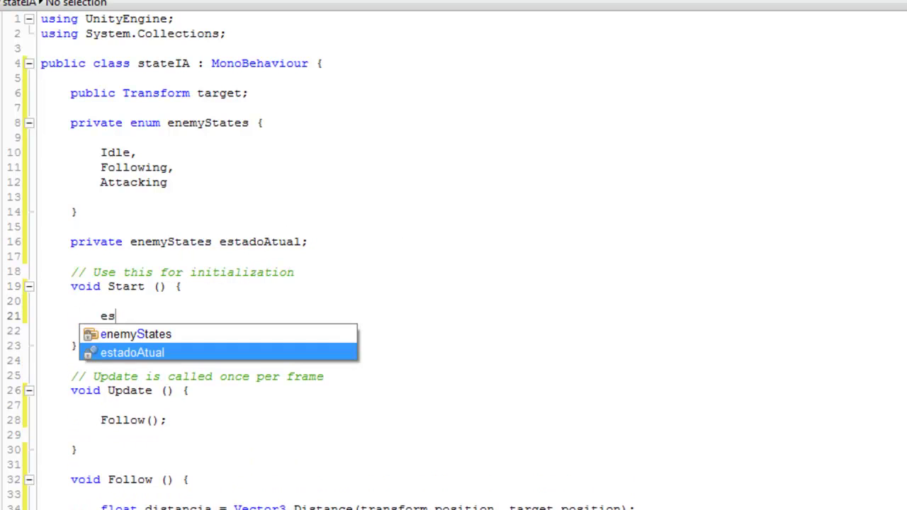
{"action": "type", "text": "a"}
{"action": "key", "text": "Return"}
{"action": "type", "text": "= "}
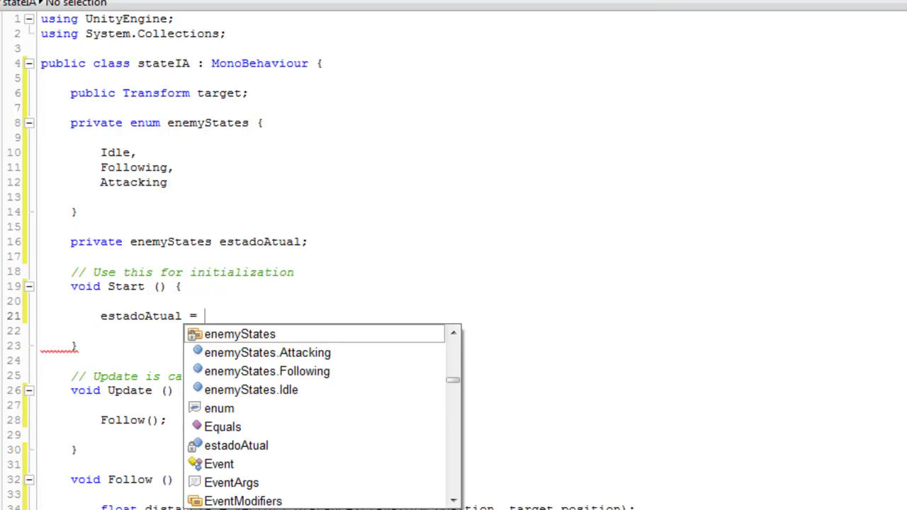
{"action": "type", "text": "new"}
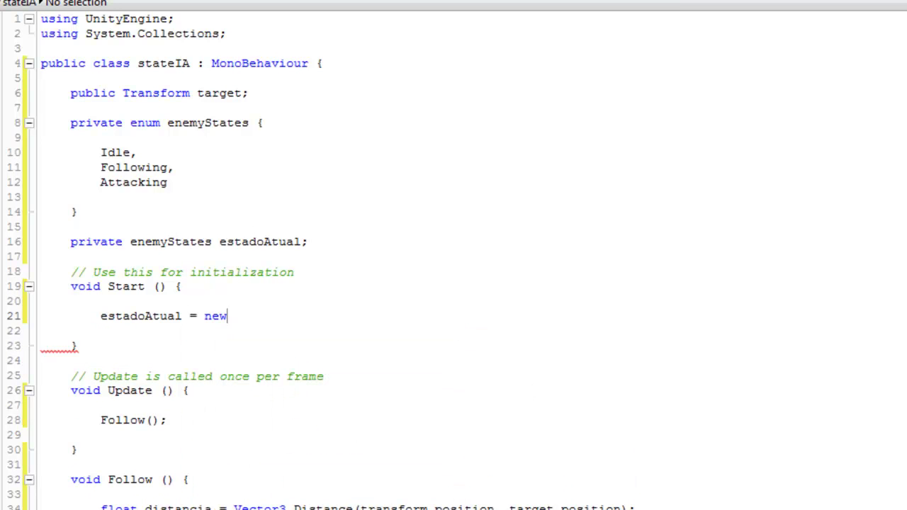
{"action": "type", "text": " ene"}
{"action": "key", "text": "Return"}
{"action": "type", "text": "();"}
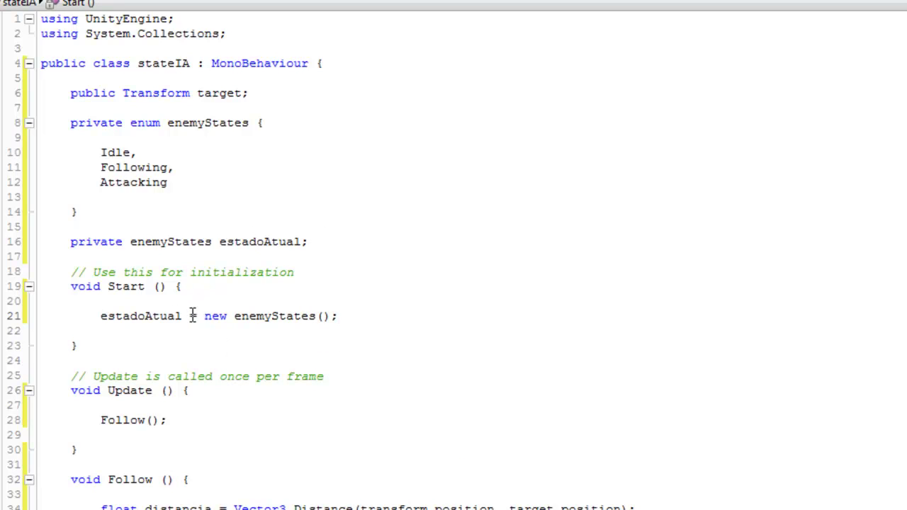
{"action": "mouse_move", "coordinate": [100, 508]}
{"action": "left_mouse_down"}
{"action": "mouse_move", "coordinate": [637, 507]}
{"action": "mouse_move", "coordinate": [560, 507]}
{"action": "mouse_move", "coordinate": [90, 356]}
{"action": "left_mouse_up"}
{"action": "left_click", "coordinate": [95, 351]}
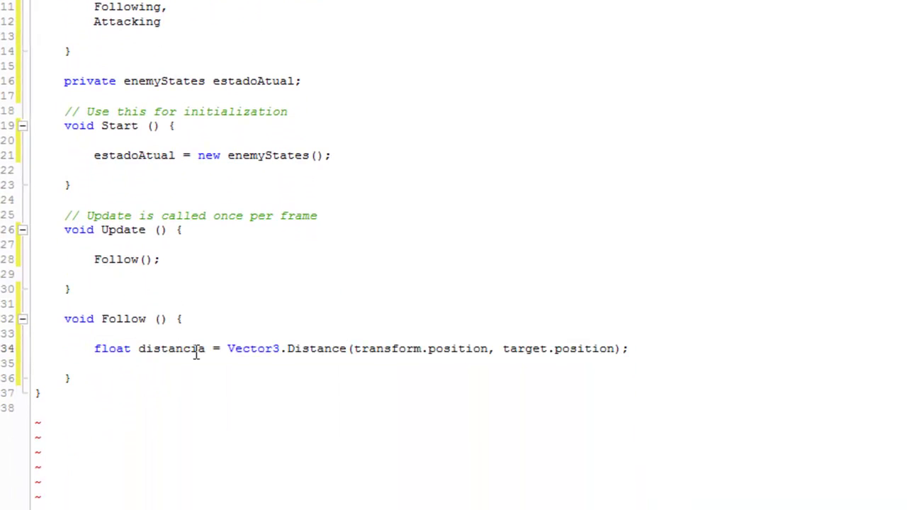
Below the distancia line, add if (distancia <= 2) assigning estadoAtual = enemyStates.Attacking.
{"action": "left_click", "coordinate": [659, 350]}
{"action": "key", "text": "Return"}
{"action": "key", "text": "Return"}
{"action": "type", "text": "if(distan"}
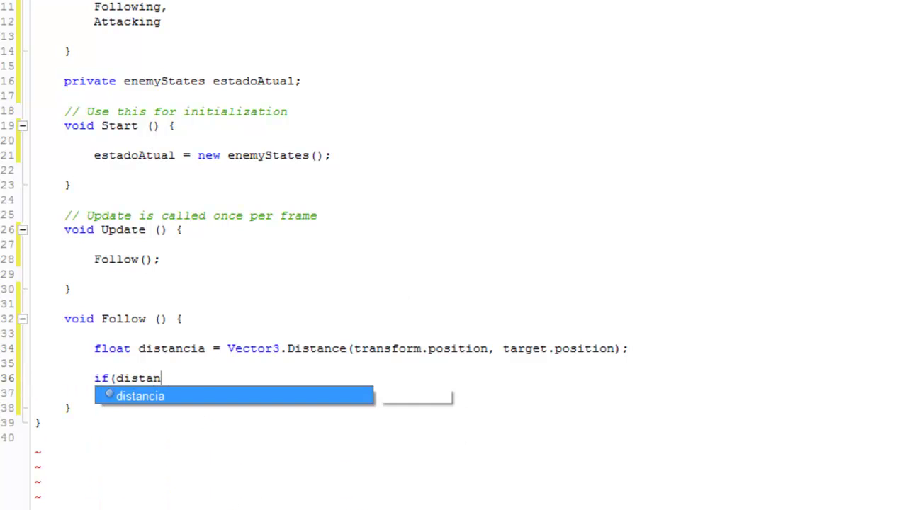
{"action": "type", "text": "ce"}
{"action": "key", "text": "BackSpace"}
{"action": "type", "text": "ia <"}
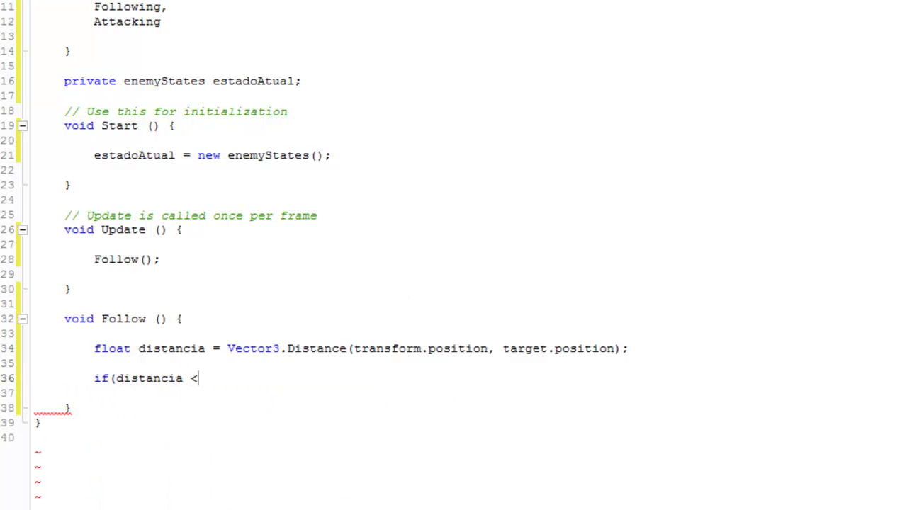
{"action": "type", "text": "= 2) {"}
{"action": "key", "text": "Return"}
{"action": "type", "text": "estadoAtual "}
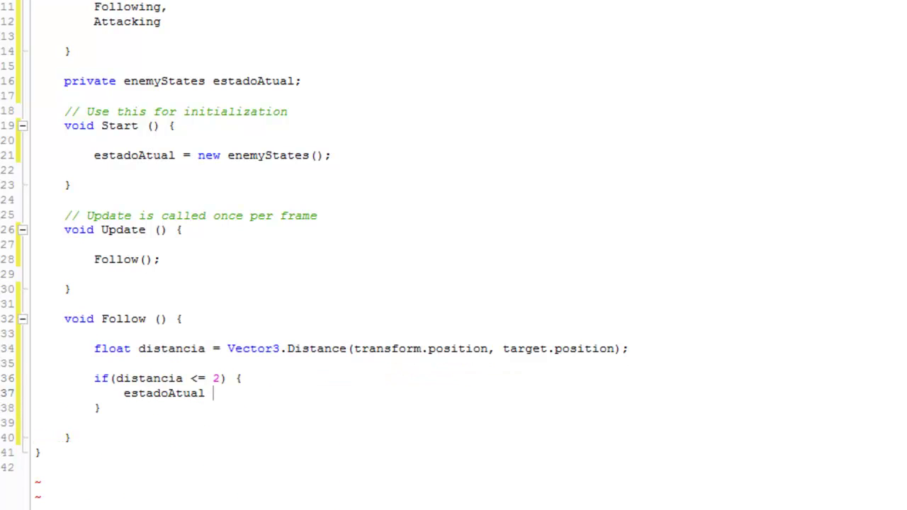
{"action": "type", "text": "= ene"}
{"action": "key", "text": "Return"}
{"action": "type", "text": ".A"}
{"action": "key", "text": "Return"}
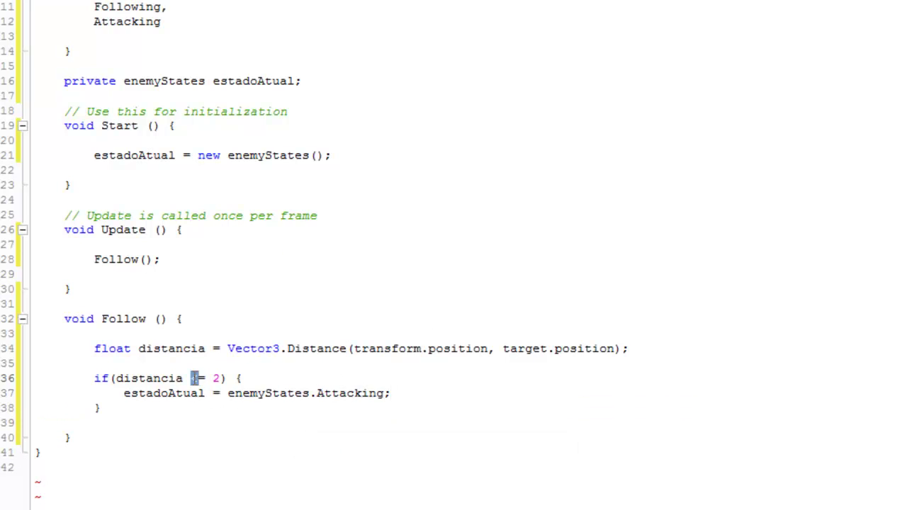
Highlight estadoAtual and enemyStates.Attacking to explain the new assignment.
{"action": "left_click_drag", "start_coordinate": [206, 394], "coordinate": [125, 401]}
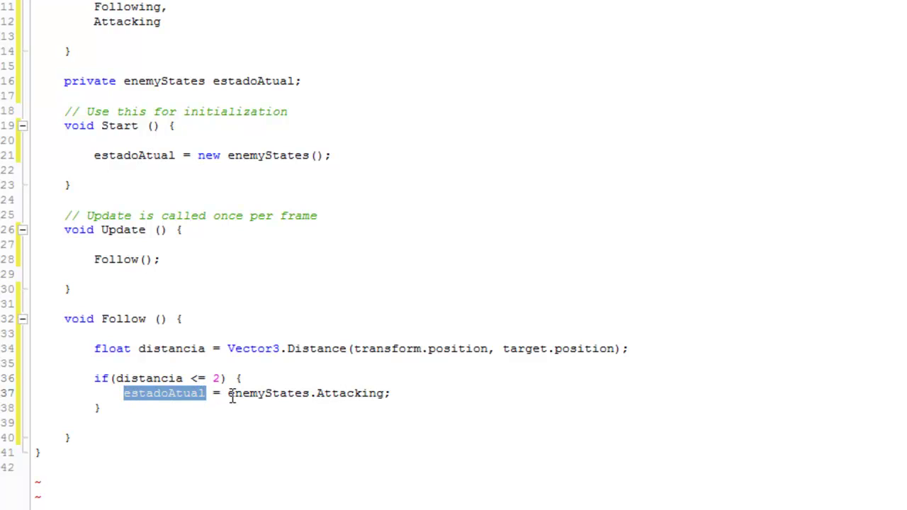
{"action": "left_click_drag", "start_coordinate": [227, 394], "coordinate": [385, 395]}
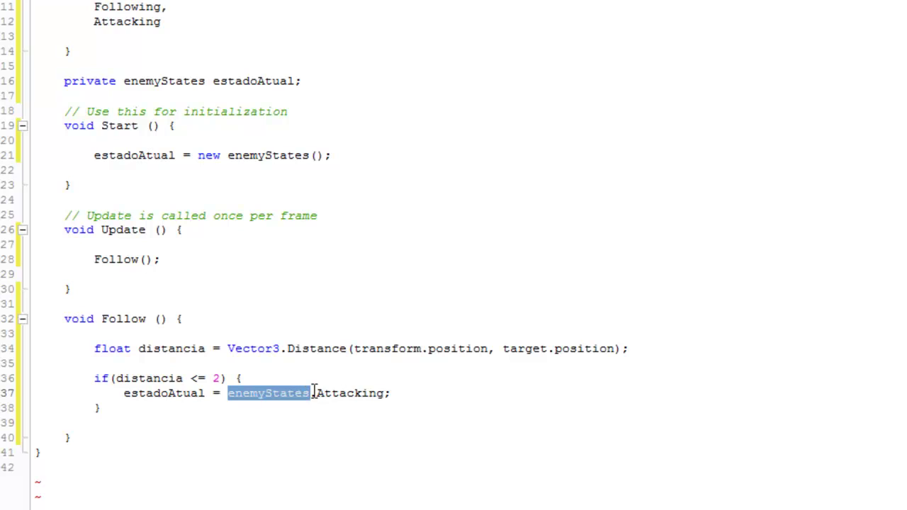
{"action": "left_click", "coordinate": [395, 393]}
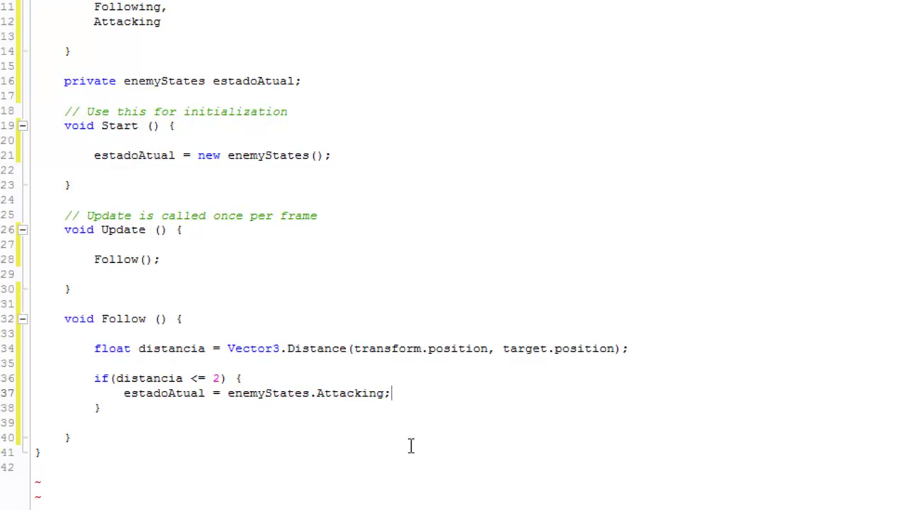
{"action": "left_click_drag", "start_coordinate": [385, 393], "coordinate": [317, 395]}
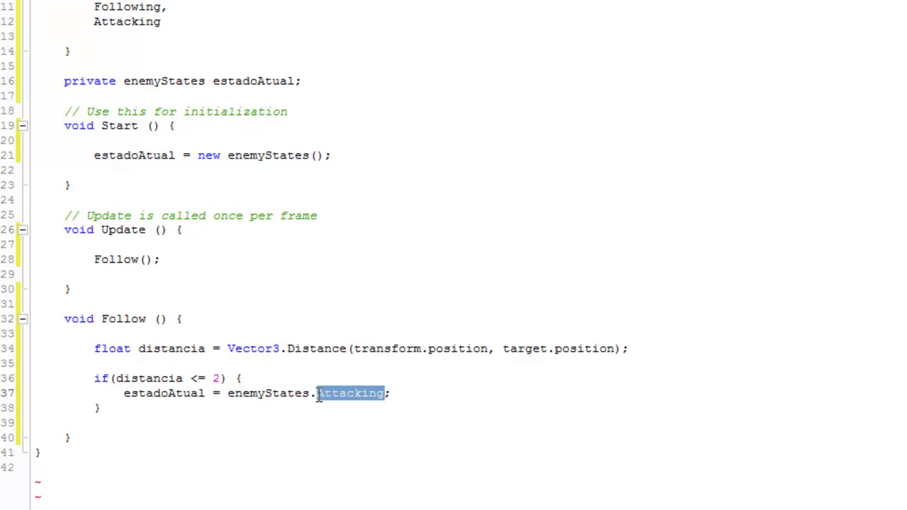
Begin a second condition, if(distancia >= 100) {, after the first if block.
{"action": "left_click", "coordinate": [188, 407]}
{"action": "key", "text": "Return"}
{"action": "key", "text": "Return"}
{"action": "type", "text": "if(di"}
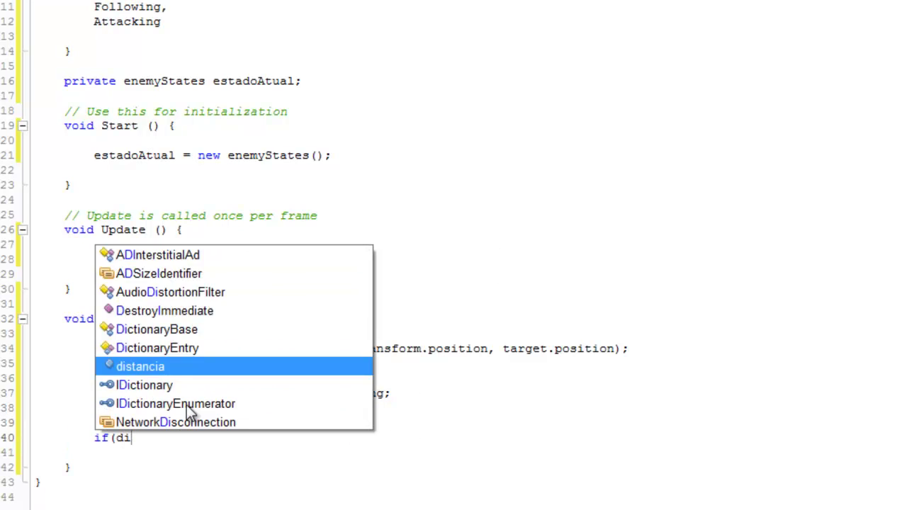
{"action": "type", "text": "stancia >= 100) {"}
Make the distancia >= 100 block assign estadoAtual = enemyStates.Idle.
{"action": "key", "text": "Return"}
{"action": "type", "text": "estado"}
{"action": "key", "text": "BackSpace"}
{"action": "key", "text": "BackSpace"}
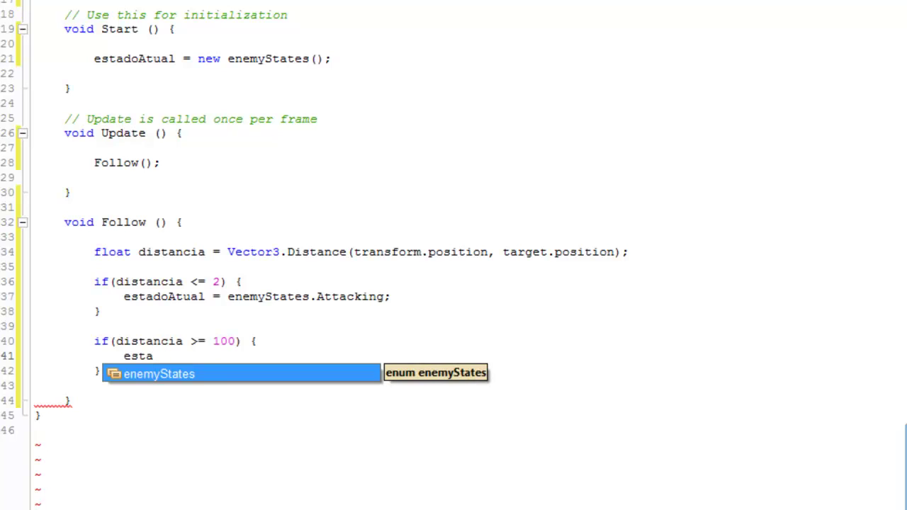
{"action": "type", "text": "doAtual"}
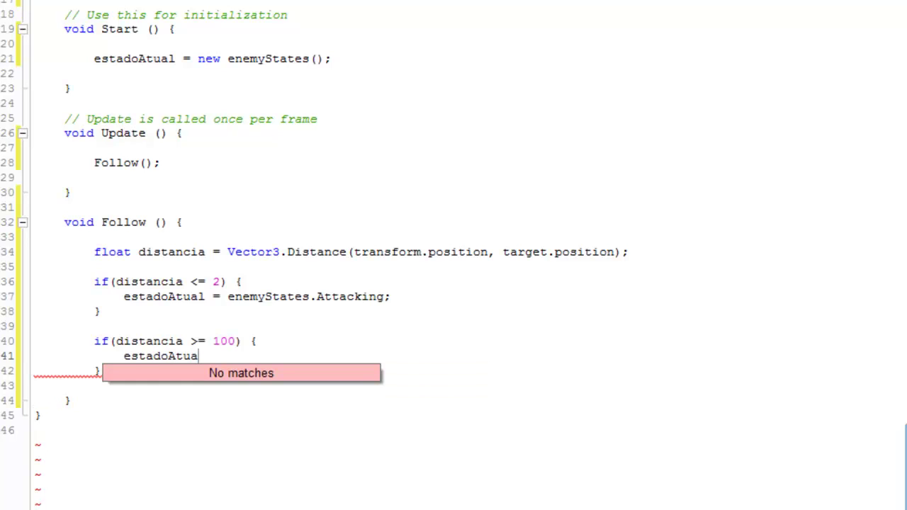
{"action": "type", "text": " = enemyStates."}
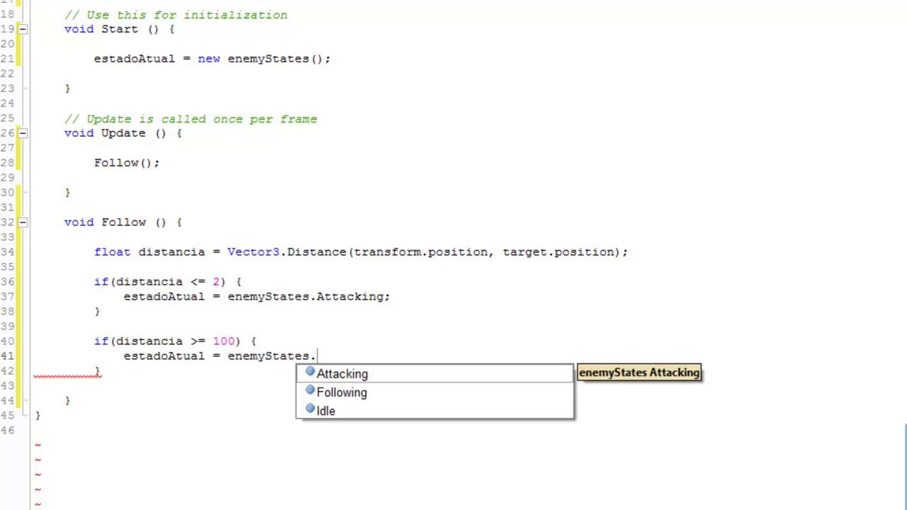
{"action": "key", "text": "Down"}
{"action": "key", "text": "Down"}
{"action": "key", "text": "Down"}
{"action": "type", "text": ";"}
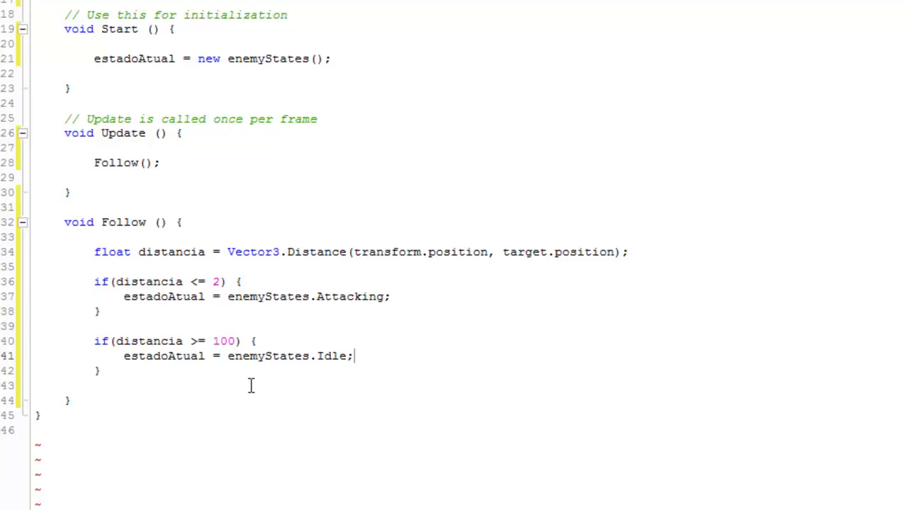
{"action": "left_click_drag", "start_coordinate": [346, 355], "coordinate": [324, 355]}
{"action": "left_click", "coordinate": [324, 355]}
Turn the second condition into an else if attached to the first block's closing brace.
{"action": "left_click", "coordinate": [119, 311]}
{"action": "key", "text": "Return"}
{"action": "left_click", "coordinate": [93, 355]}
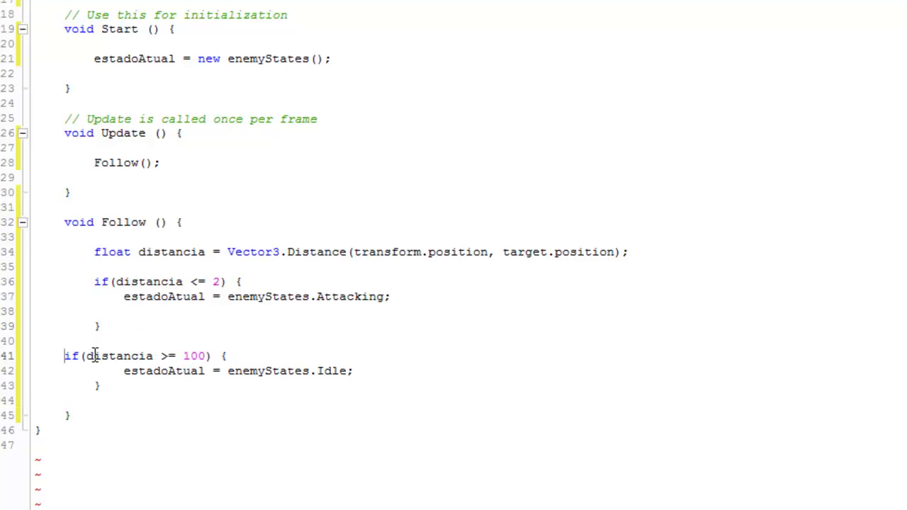
{"action": "key", "text": "BackSpace"}
{"action": "key", "text": "BackSpace"}
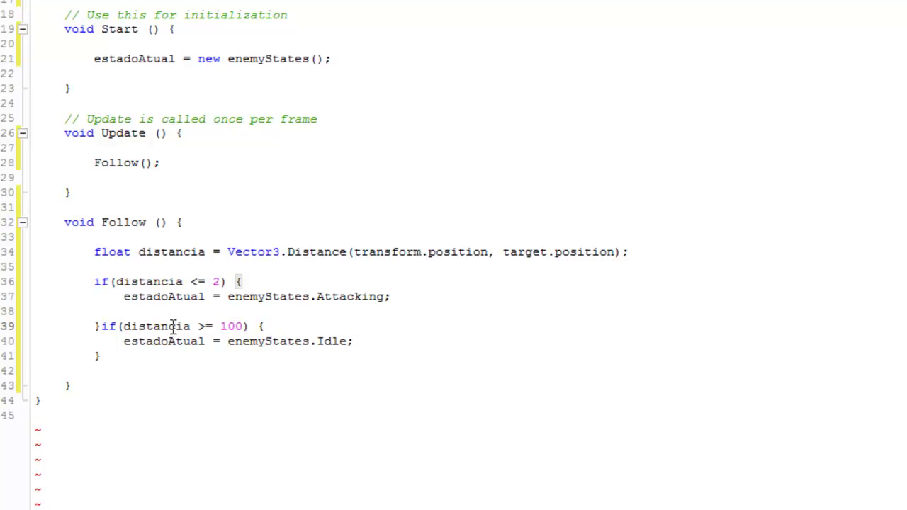
{"action": "type", "text": "else"}
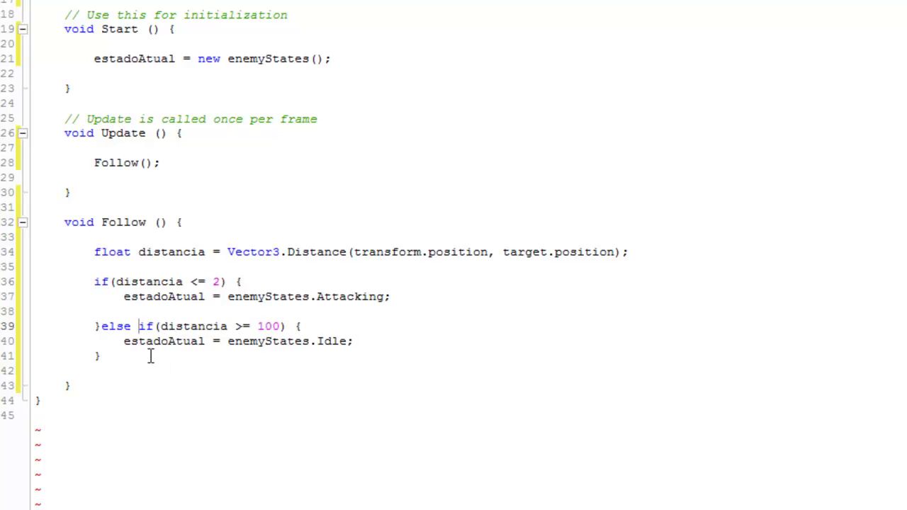
Add a final else block assigning estadoAtual = enemyStates.Following.
{"action": "left_click", "coordinate": [135, 356]}
{"action": "type", "text": "else {"}
{"action": "key", "text": "Return"}
{"action": "type", "text": "es"}
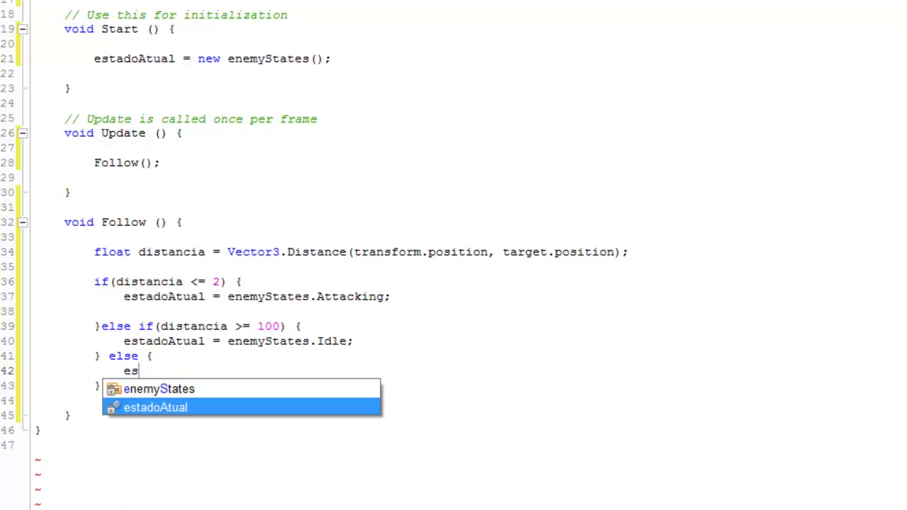
{"action": "type", "text": "tado"}
{"action": "key", "text": "Return"}
{"action": "type", "text": "= "}
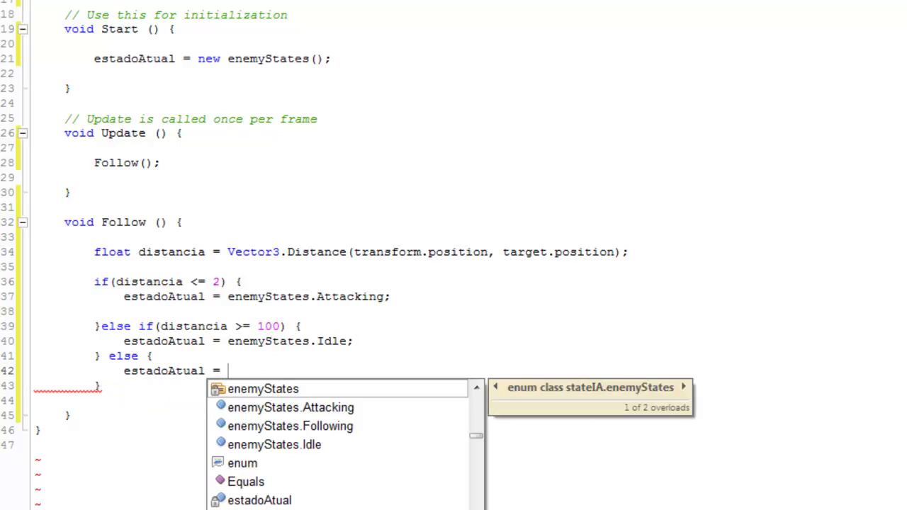
{"action": "type", "text": "ene"}
{"action": "key", "text": "Down"}
{"action": "key", "text": "Down"}
{"action": "key", "text": "Return"}
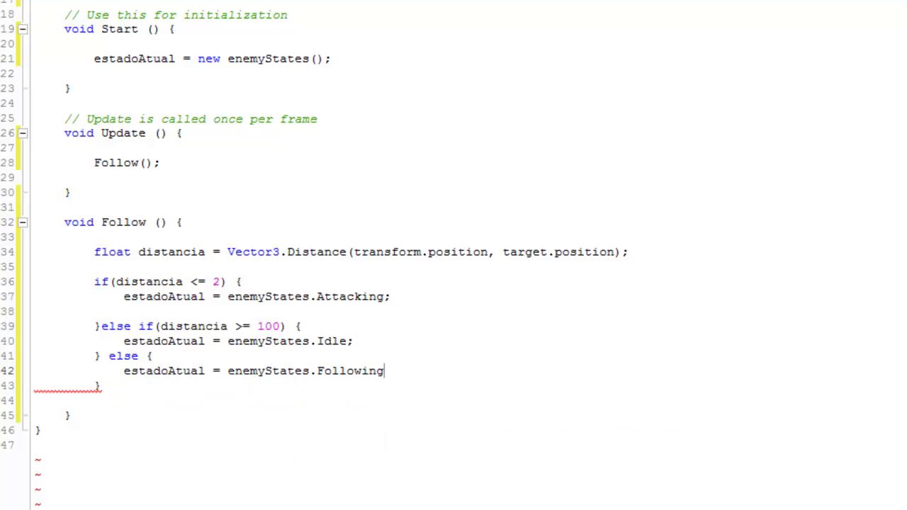
Insert blank lines around the Attacking, Idle and Following assignments to space each branch.
{"action": "left_click", "coordinate": [97, 339]}
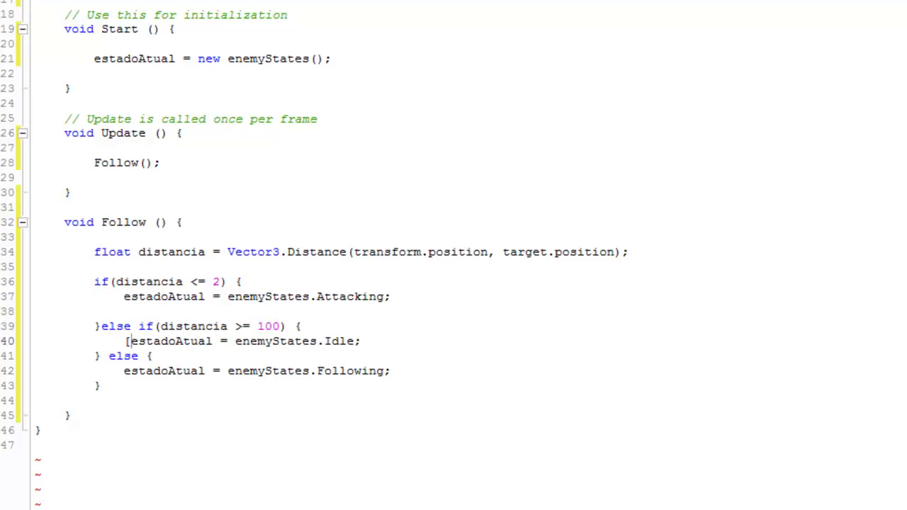
{"action": "key", "text": "Return"}
{"action": "left_click", "coordinate": [397, 358]}
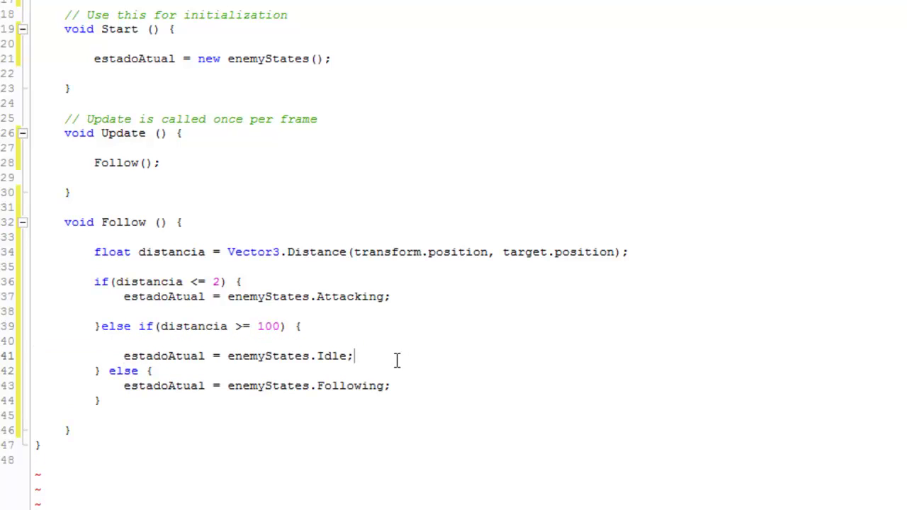
{"action": "key", "text": "Return"}
{"action": "left_click", "coordinate": [166, 385]}
{"action": "key", "text": "Return"}
{"action": "left_click", "coordinate": [434, 415]}
{"action": "key", "text": "Return"}
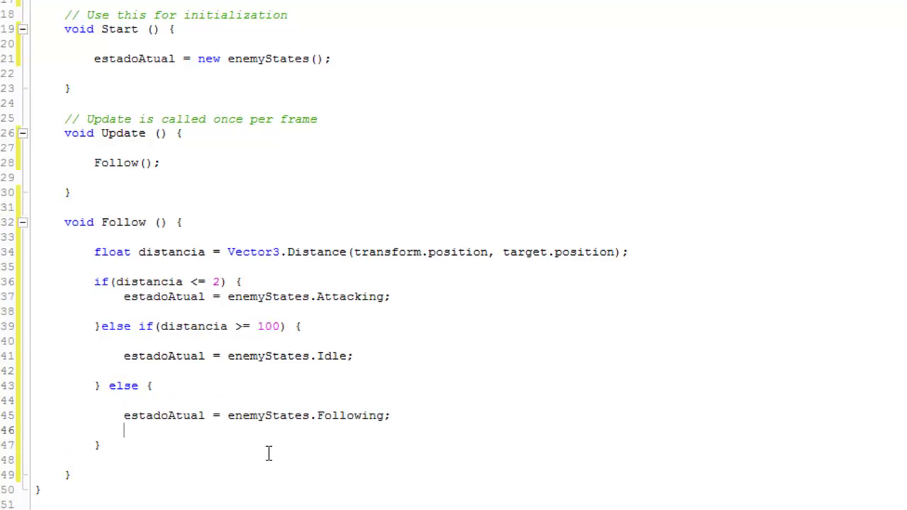
{"action": "scroll", "coordinate": [269, 453], "scroll_direction": "down", "scroll_amount": 2}
{"action": "left_click", "coordinate": [126, 224]}
{"action": "key", "text": "Return"}
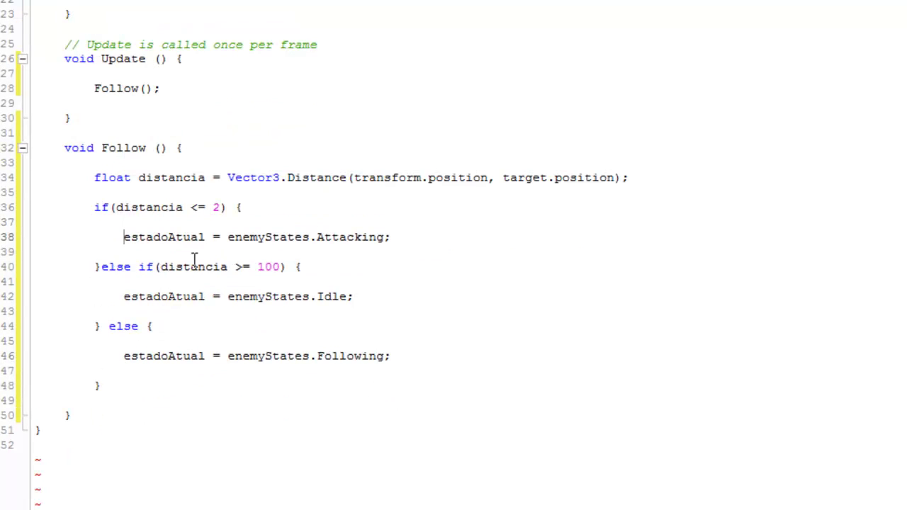
Review the if-else chain's matching braces and the Attacking assignment, ending after the final else.
{"action": "left_click", "coordinate": [115, 388]}
{"action": "left_click_drag", "start_coordinate": [116, 387], "coordinate": [76, 198]}
{"action": "left_click", "coordinate": [204, 212]}
{"action": "left_click", "coordinate": [239, 213]}
{"action": "left_click", "coordinate": [102, 330]}
{"action": "left_click", "coordinate": [105, 387]}
{"action": "scroll", "coordinate": [163, 361], "scroll_direction": "down", "scroll_amount": 1}
{"action": "left_click_drag", "start_coordinate": [227, 221], "coordinate": [383, 222]}
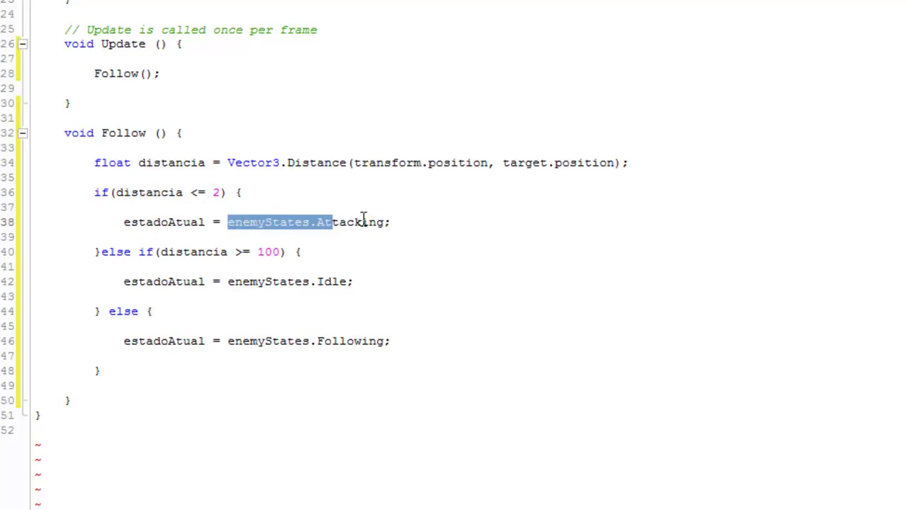
{"action": "left_click", "coordinate": [402, 224]}
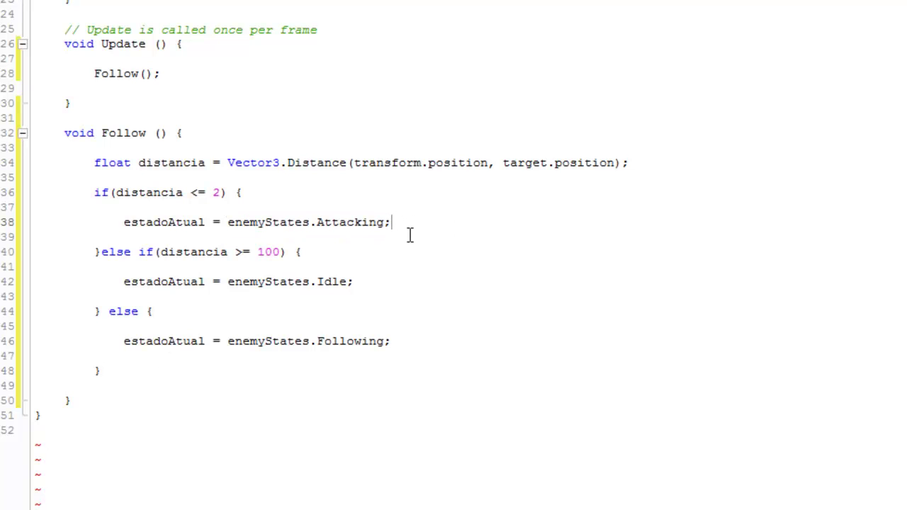
{"action": "left_click", "coordinate": [112, 370]}
{"action": "key", "text": "Return"}
{"action": "key", "text": "Return"}
{"action": "type", "text": "swti"}
{"action": "key", "text": "BackSpace"}
{"action": "key", "text": "BackSpace"}
{"action": "type", "text": "h*"}
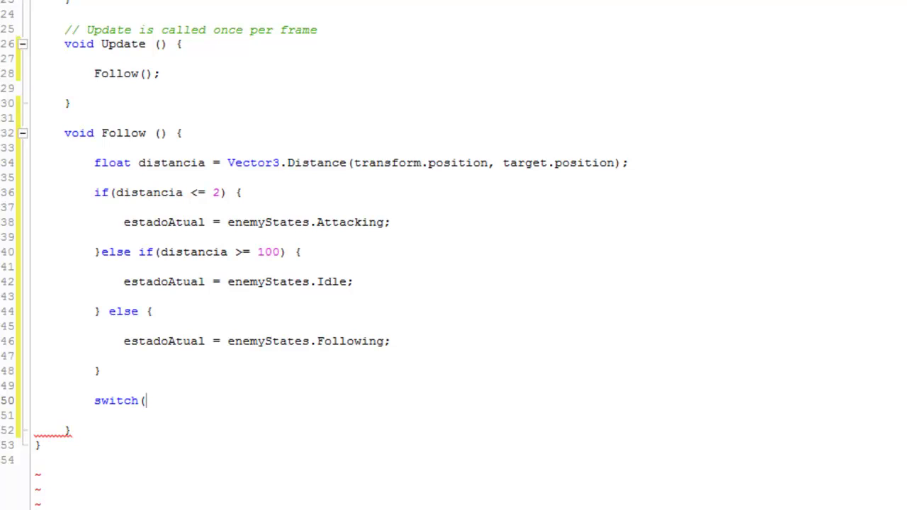
{"action": "type", "text": "esta"}
{"action": "key", "text": "Return"}
{"action": "type", "text": ") {}"}
{"action": "key", "text": "Return"}
{"action": "key", "text": "Return"}
{"action": "key", "text": "Return"}
{"action": "key", "text": "Up"}
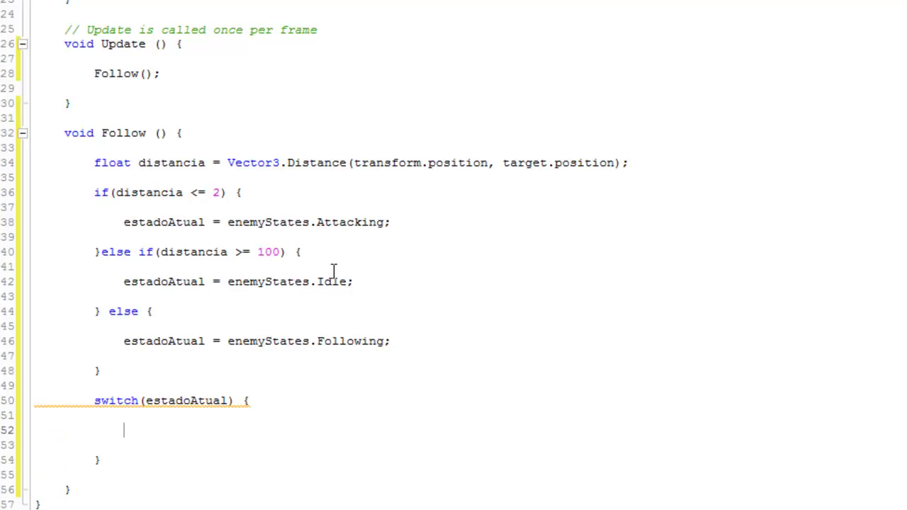
{"action": "left_click_drag", "start_coordinate": [228, 401], "coordinate": [145, 401]}
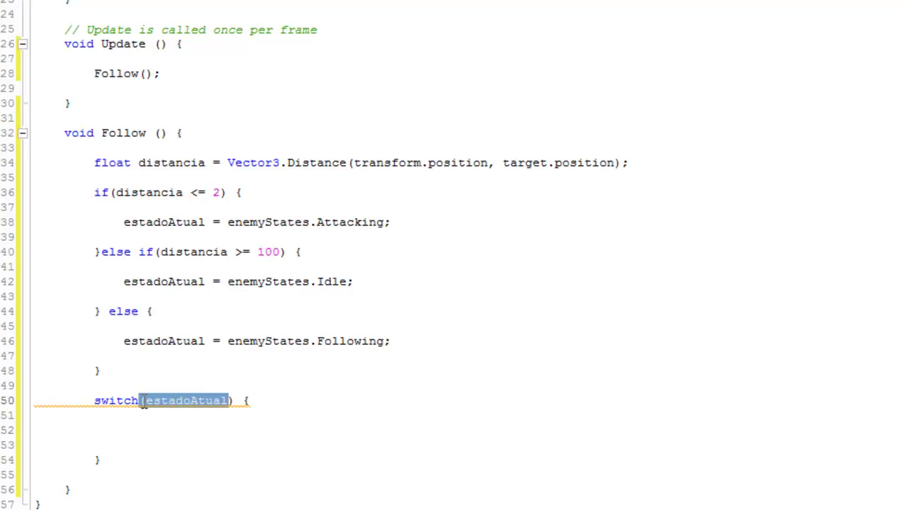
{"action": "left_click", "coordinate": [269, 400]}
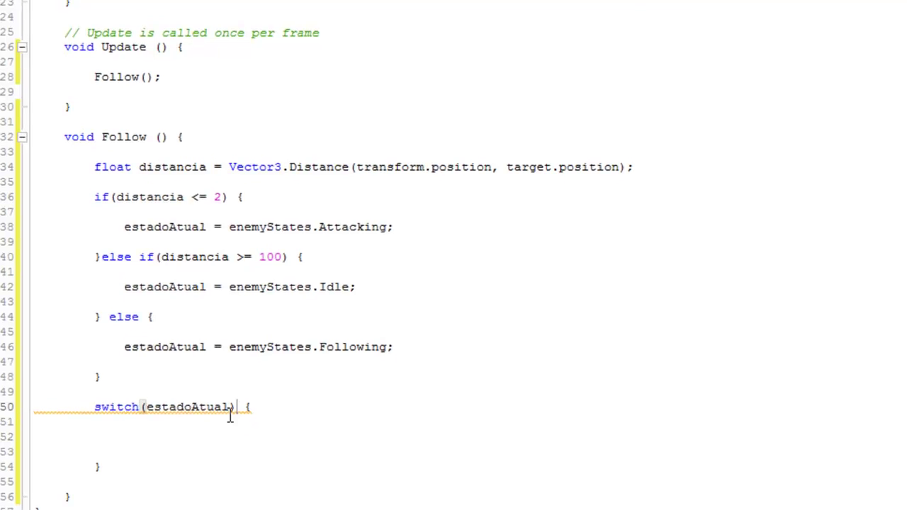
{"action": "scroll", "coordinate": [229, 415], "scroll_direction": "up", "scroll_amount": 8}
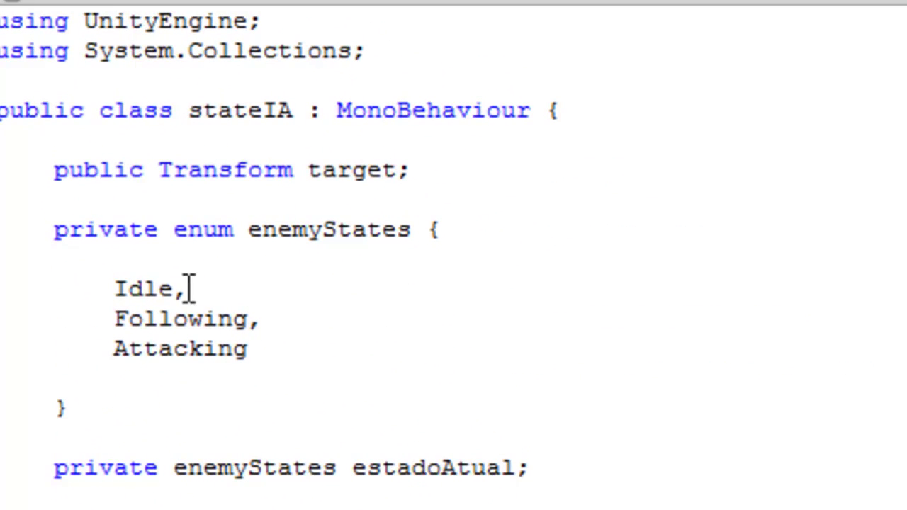
{"action": "left_click_drag", "start_coordinate": [175, 287], "coordinate": [114, 287]}
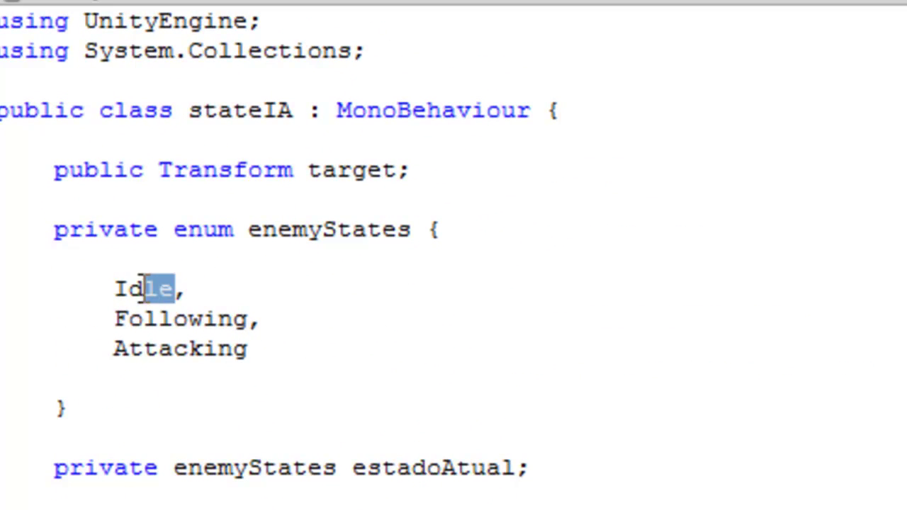
{"action": "left_click", "coordinate": [173, 287]}
{"action": "scroll", "coordinate": [311, 347], "scroll_direction": "down", "scroll_amount": 7}
{"action": "scroll", "coordinate": [213, 489], "scroll_direction": "down", "scroll_amount": 2}
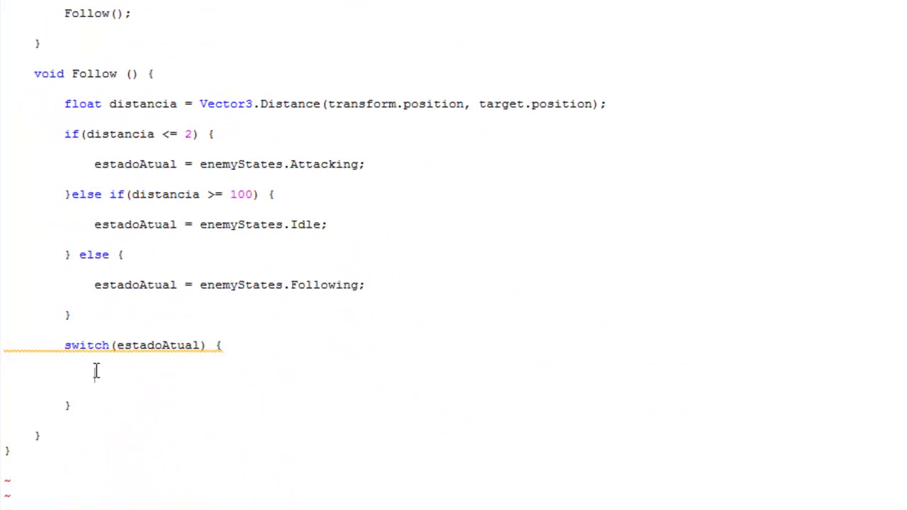
{"action": "scroll", "coordinate": [155, 383], "scroll_direction": "up", "scroll_amount": 3}
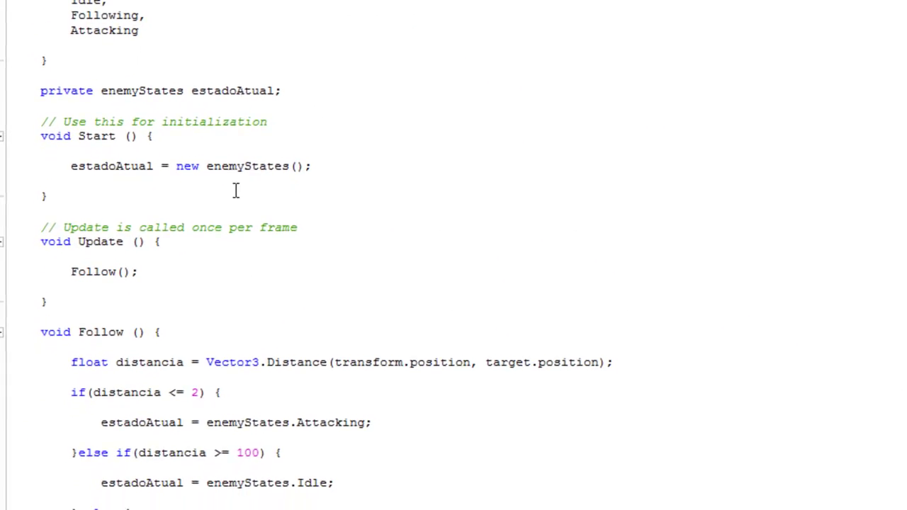
{"action": "scroll", "coordinate": [136, 259], "scroll_direction": "down", "scroll_amount": 7}
Add an indented case enemyStates.Idle: label inside the switch.
{"action": "type", "text": "case enem.id"}
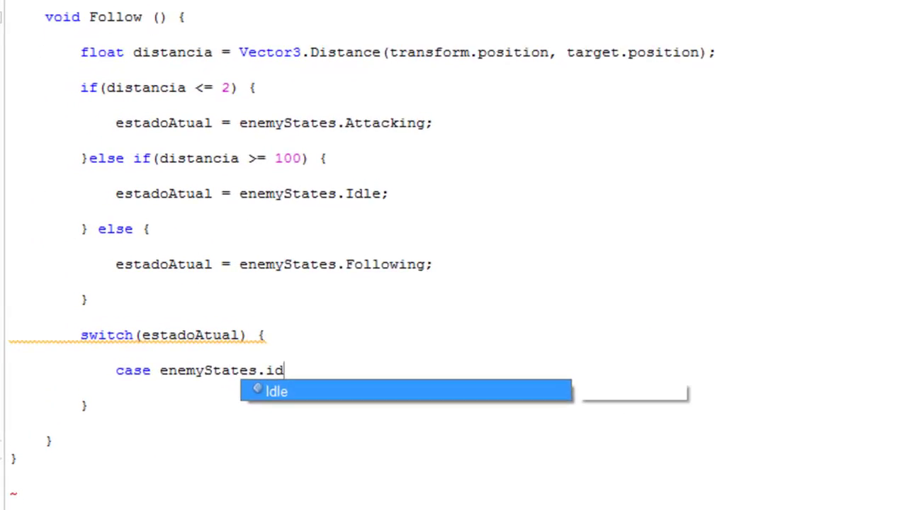
{"action": "key", "text": "Return"}
{"action": "type", "text": ":"}
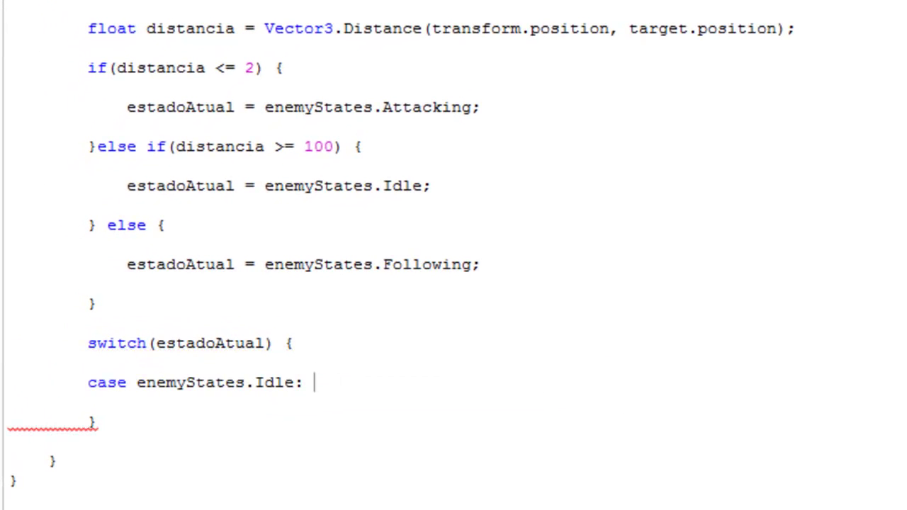
{"action": "left_click", "coordinate": [90, 382]}
{"action": "key", "text": "Tab"}
{"action": "left_click", "coordinate": [334, 386]}
{"action": "left_click", "coordinate": [365, 379]}
{"action": "key", "text": "Return"}
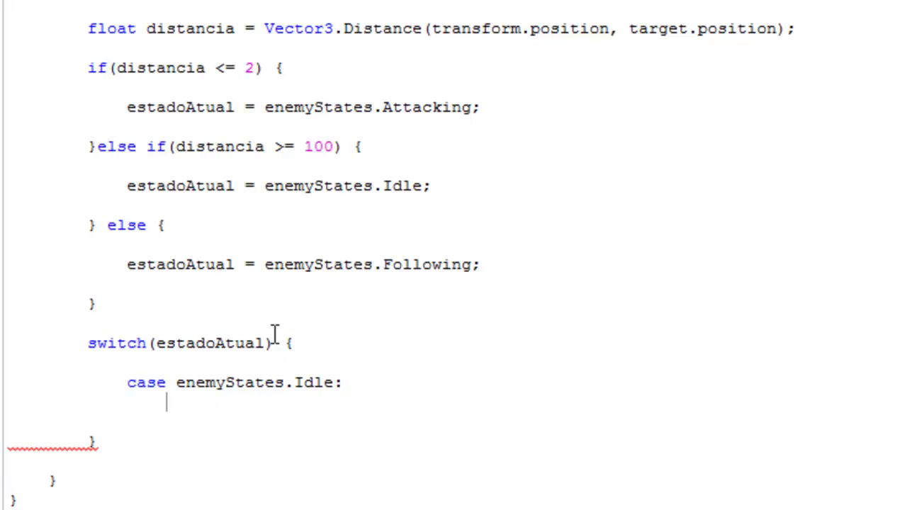
Under the Idle case, set transform.renderer.material.color = Color.green; followed by break;.
{"action": "type", "text": "transform.renderer"}
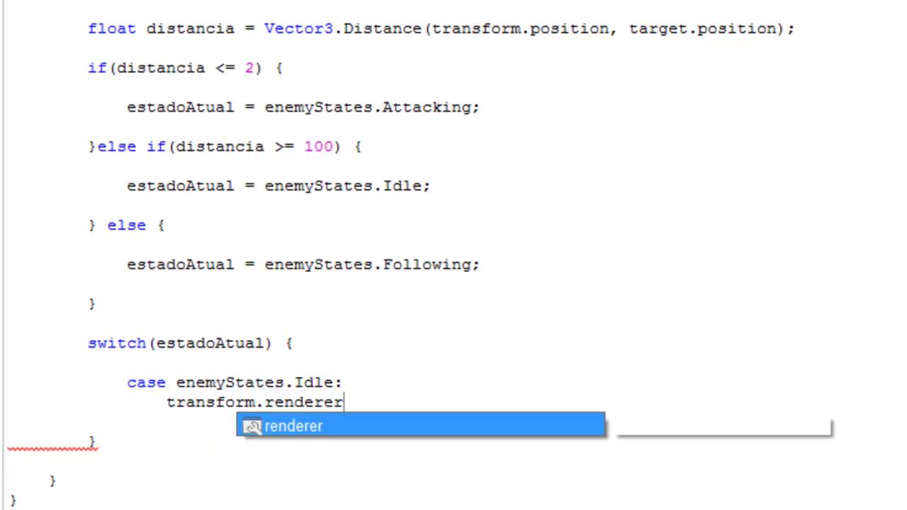
{"action": "type", "text": ".material.color = Colo"}
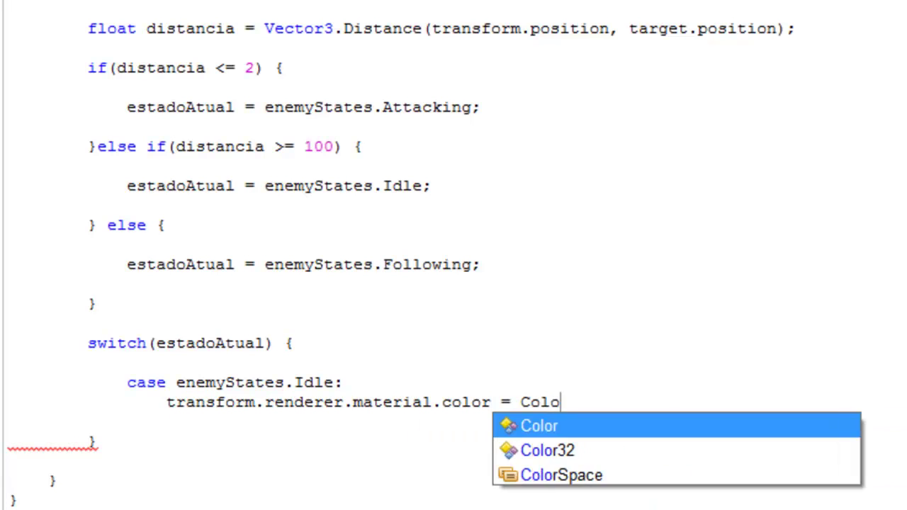
{"action": "type", "text": "r.green;"}
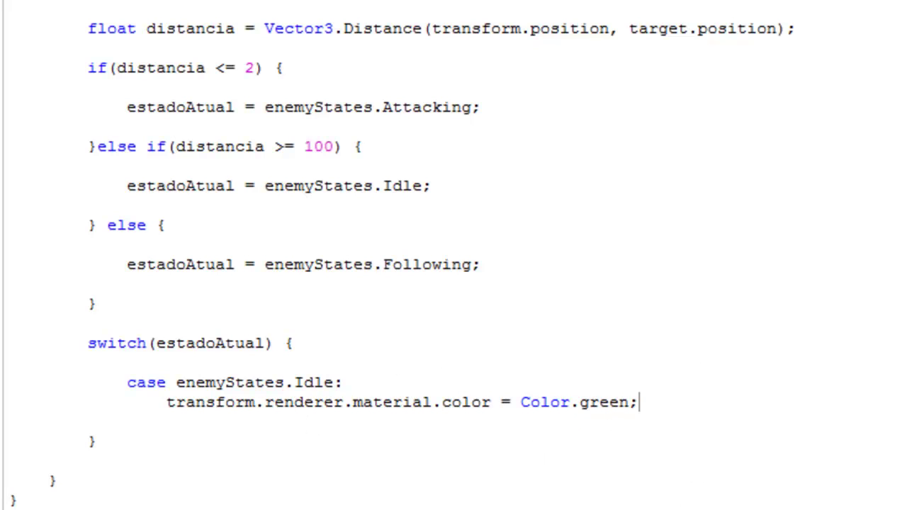
{"action": "key", "text": "Return"}
{"action": "type", "text": "brek"}
{"action": "key", "text": "BackSpace"}
{"action": "type", "text": "ak;"}
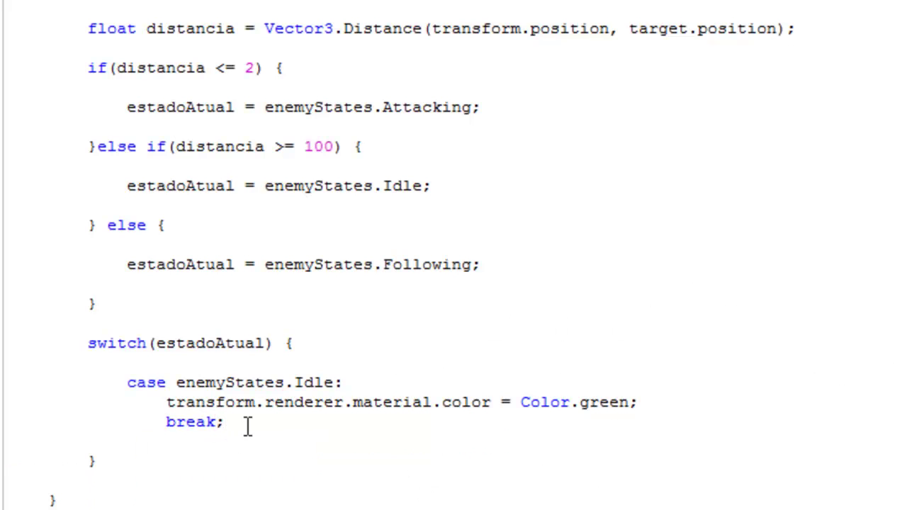
Highlight the Idle case block and label, then add a blank line after it.
{"action": "left_click_drag", "start_coordinate": [225, 423], "coordinate": [124, 384]}
{"action": "left_click_drag", "start_coordinate": [346, 383], "coordinate": [296, 383]}
{"action": "key", "text": "Down"}
{"action": "key", "text": "Down"}
{"action": "key", "text": "Return"}
Add a case enemyStates.Attacking: label aligned with the Idle case.
{"action": "key", "text": "Return"}
{"action": "type", "text": "case ene"}
{"action": "key", "text": "Return"}
{"action": "key", "text": "BackSpace"}
{"action": "key", "text": "BackSpace"}
{"action": "type", "text": "."}
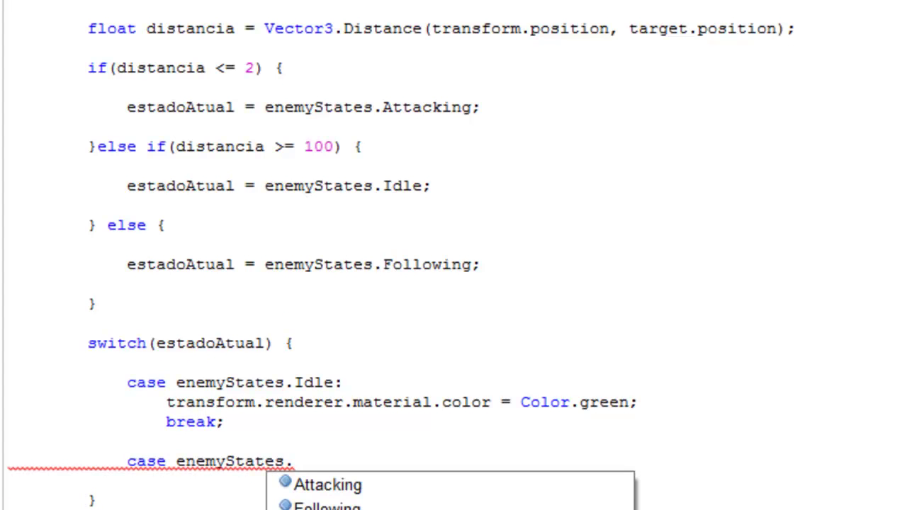
{"action": "key", "text": "Down"}
{"action": "key", "text": "Down"}
{"action": "key", "text": "Up"}
{"action": "key", "text": "Up"}
{"action": "key", "text": "Return"}
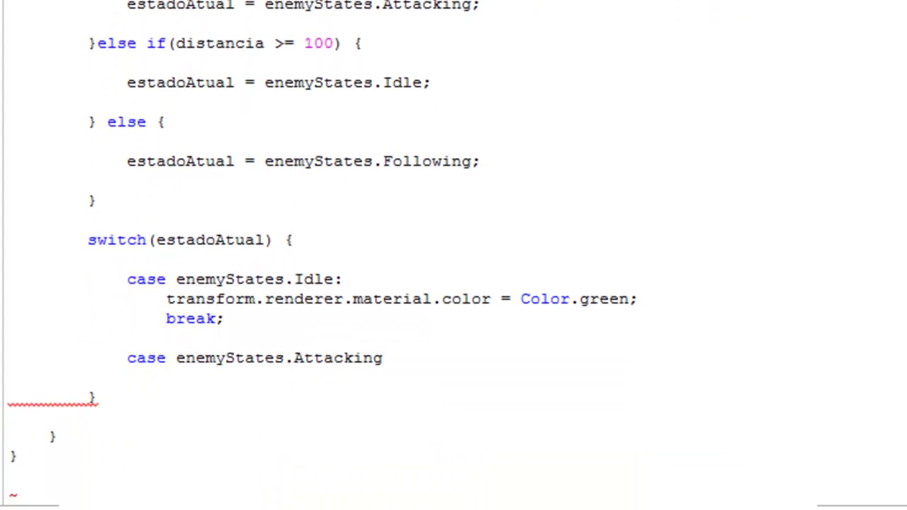
{"action": "type", "text": ":"}
{"action": "key", "text": "Return"}
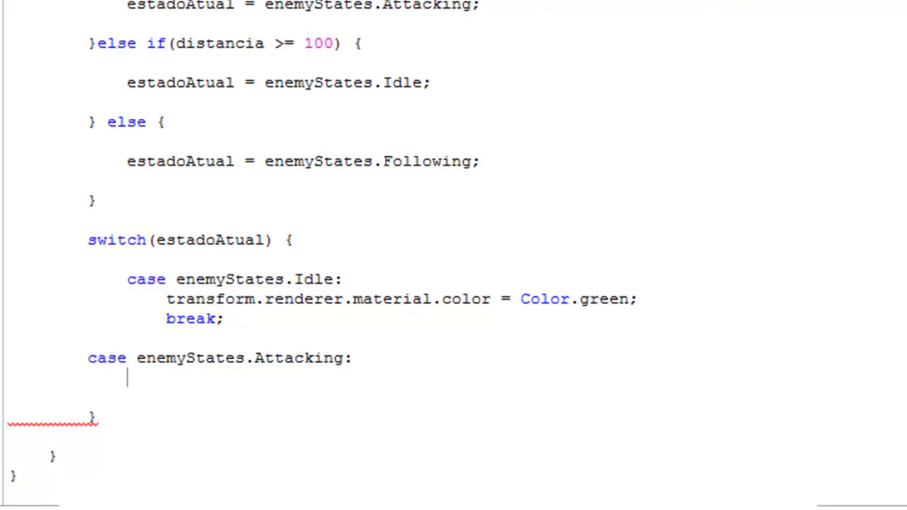
{"action": "left_click", "coordinate": [88, 357]}
{"action": "key", "text": "Tab"}
{"action": "key", "text": "Tab"}
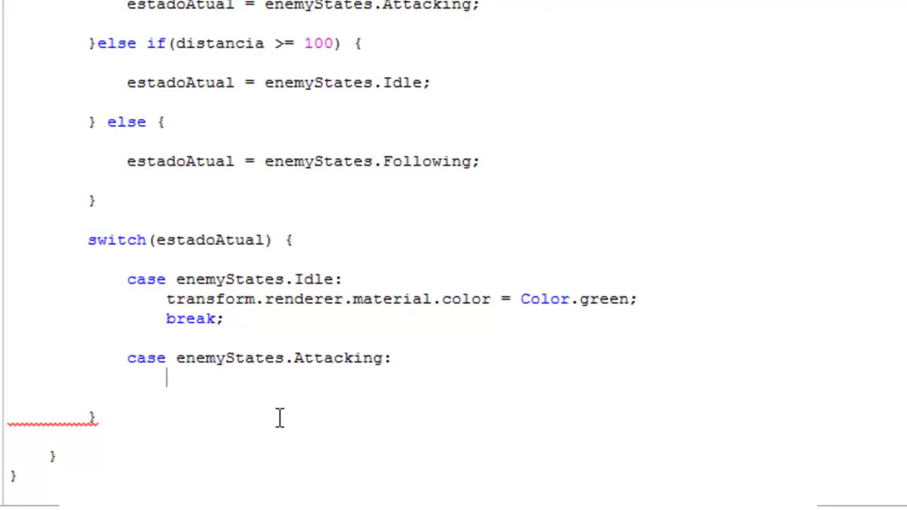
Under the Attacking case, set transform.renderer.material.color = Color.red;.
{"action": "type", "text": "transform"}
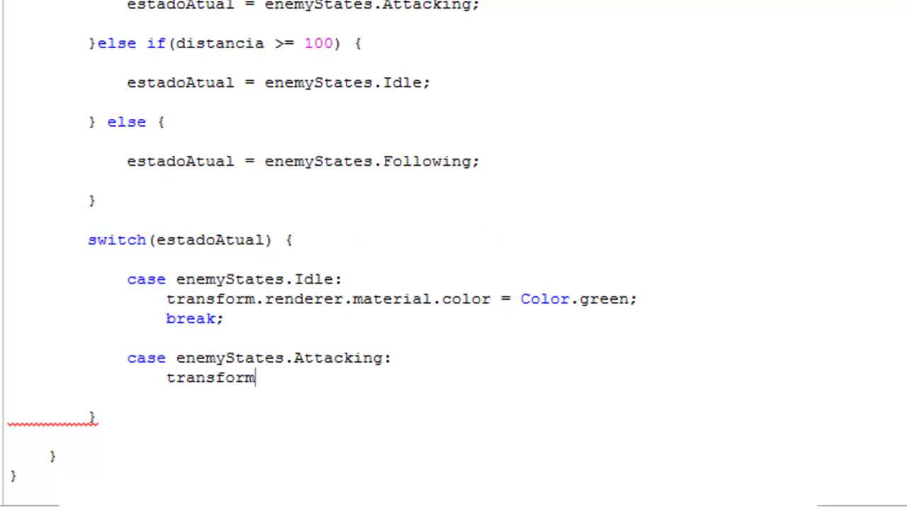
{"action": "type", "text": ".rend"}
{"action": "key", "text": "Return"}
{"action": "type", "text": "mat"}
{"action": "key", "text": "BackSpace"}
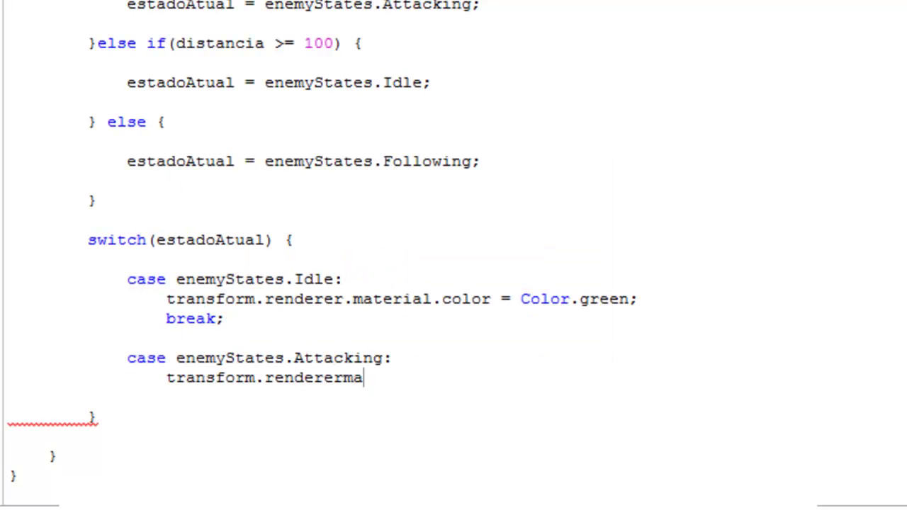
{"action": "key", "text": "BackSpace"}
{"action": "key", "text": "BackSpace"}
{"action": "type", "text": ".material.color = c"}
{"action": "key", "text": "BackSpace"}
{"action": "type", "text": "Color.red;"}
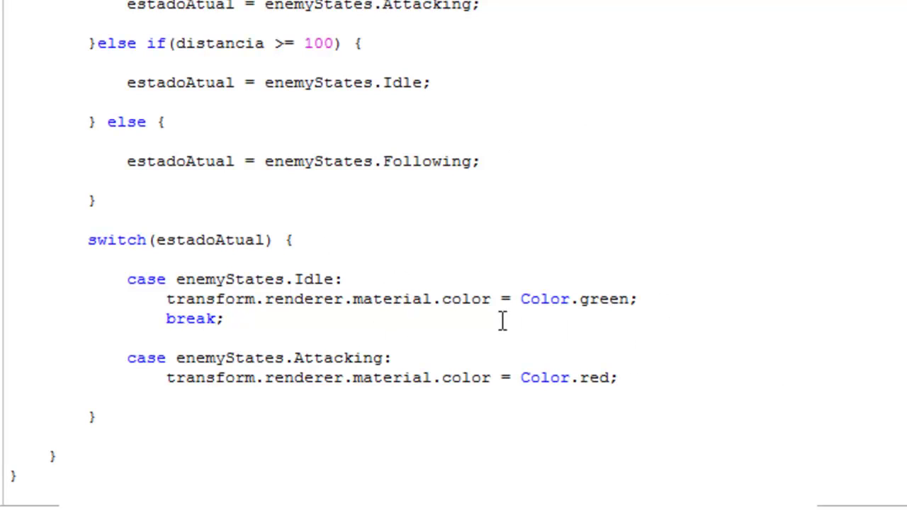
Start the break line under the Attacking case, correcting its indentation.
{"action": "scroll", "coordinate": [415, 200], "scroll_direction": "down", "scroll_amount": 2}
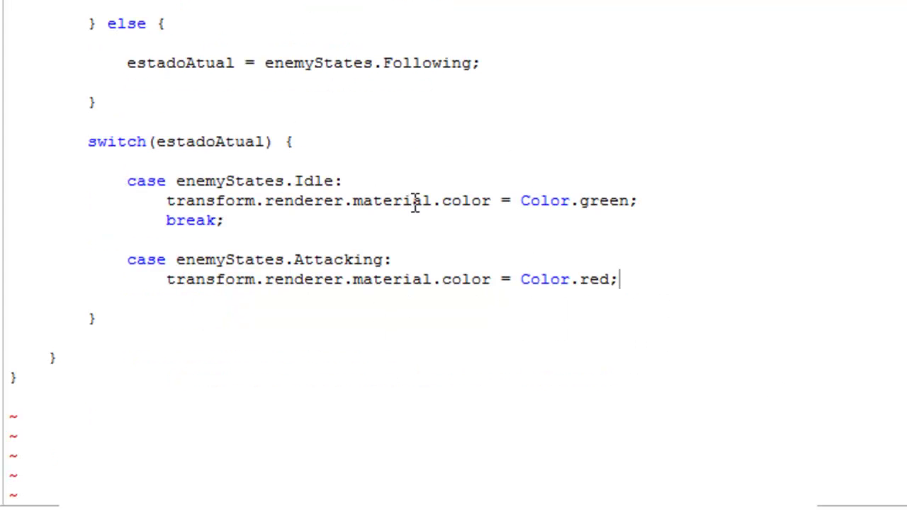
{"action": "key", "text": "Return"}
{"action": "type", "text": "bre"}
{"action": "key", "text": "BackSpace"}
{"action": "key", "text": "BackSpace"}
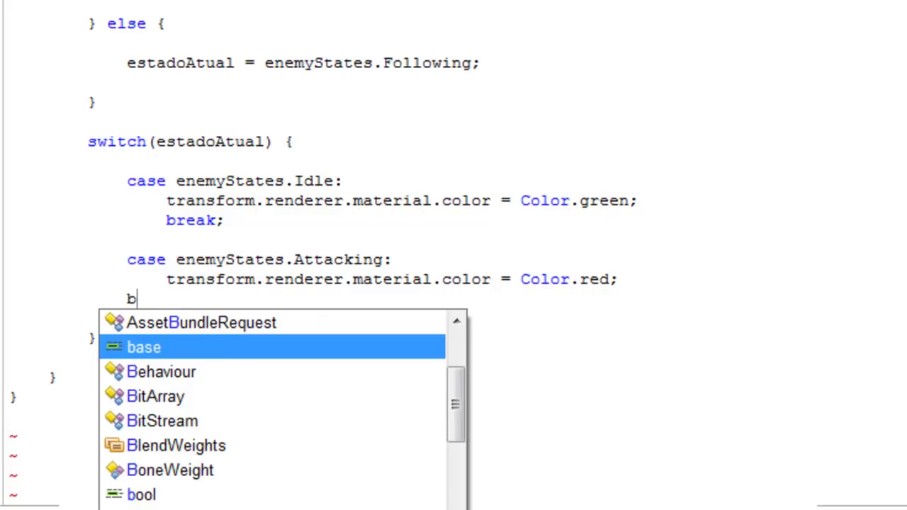
{"action": "key", "text": "BackSpace"}
{"action": "key", "text": "Tab"}
End the Attacking case with break; and add an indented case enemyStates.Following: line.
{"action": "type", "text": "break;"}
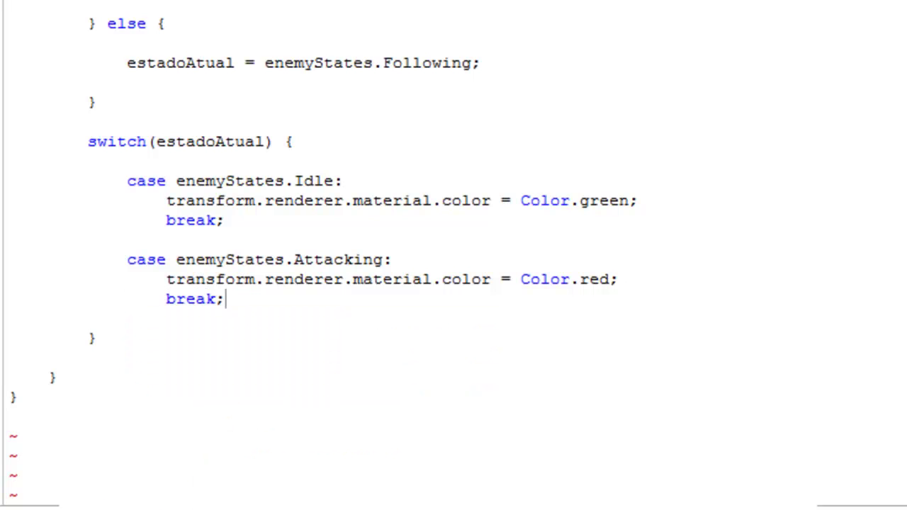
{"action": "key", "text": "Return"}
{"action": "key", "text": "Return"}
{"action": "type", "text": "case enem"}
{"action": "key", "text": "Return"}
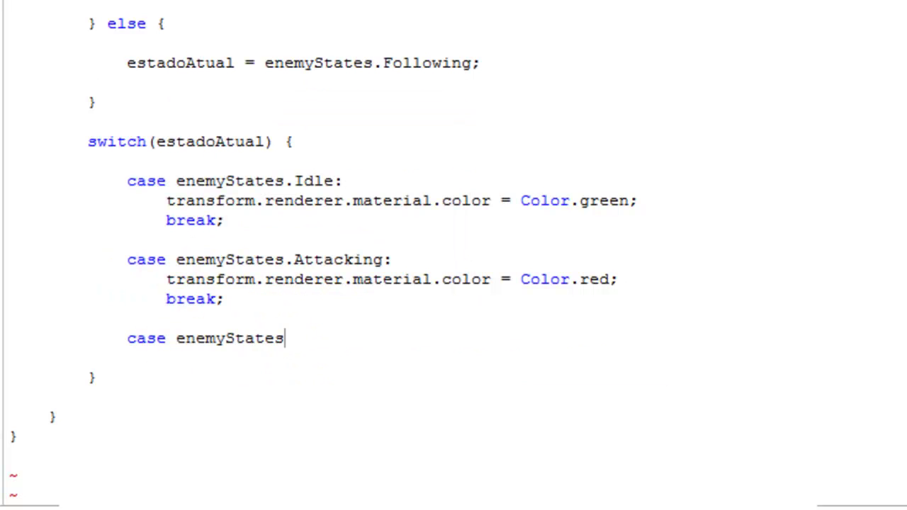
{"action": "type", "text": "."}
{"action": "key", "text": "Down"}
{"action": "key", "text": "Return"}
{"action": "type", "text": ":"}
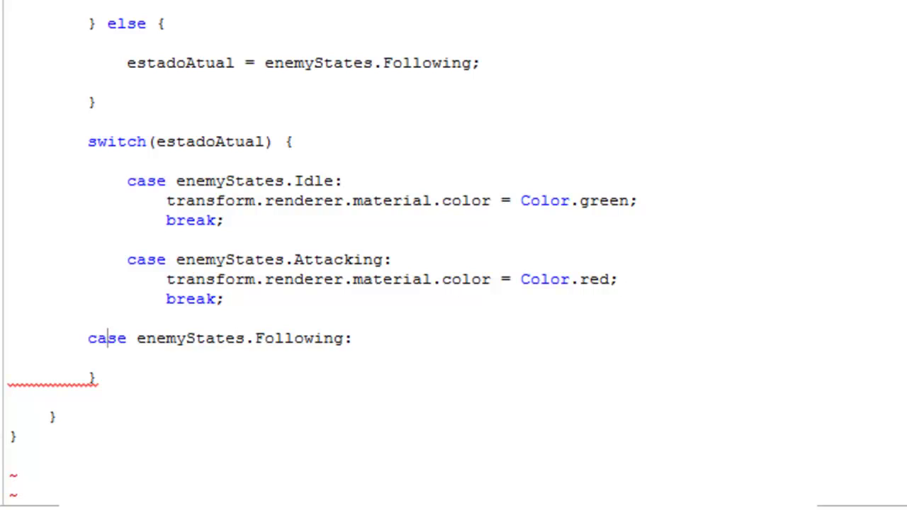
{"action": "key", "text": "Left"}
{"action": "key", "text": "Tab"}
{"action": "key", "text": "BackSpace"}
{"action": "key", "text": "Left"}
{"action": "key", "text": "Tab"}
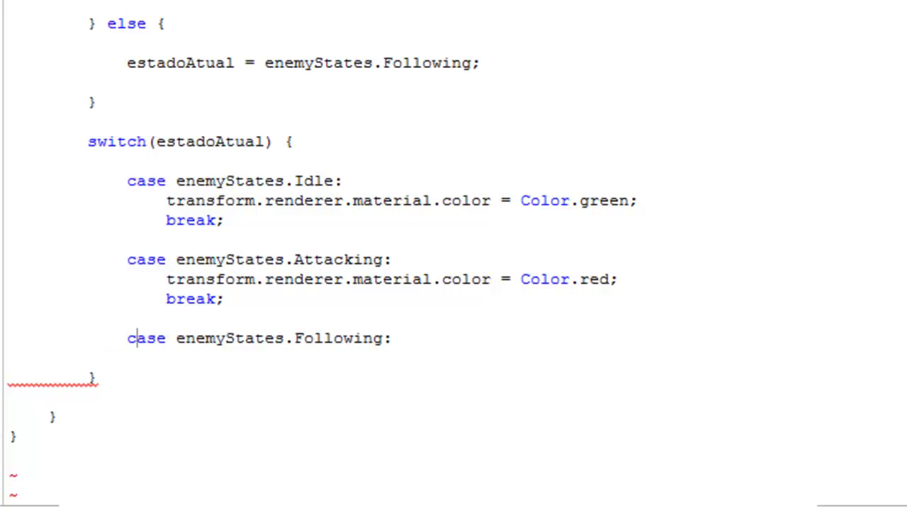
Add Vector3 Dir = (target.position - transform.position).normalized; inside the Following case.
{"action": "key", "text": "Return"}
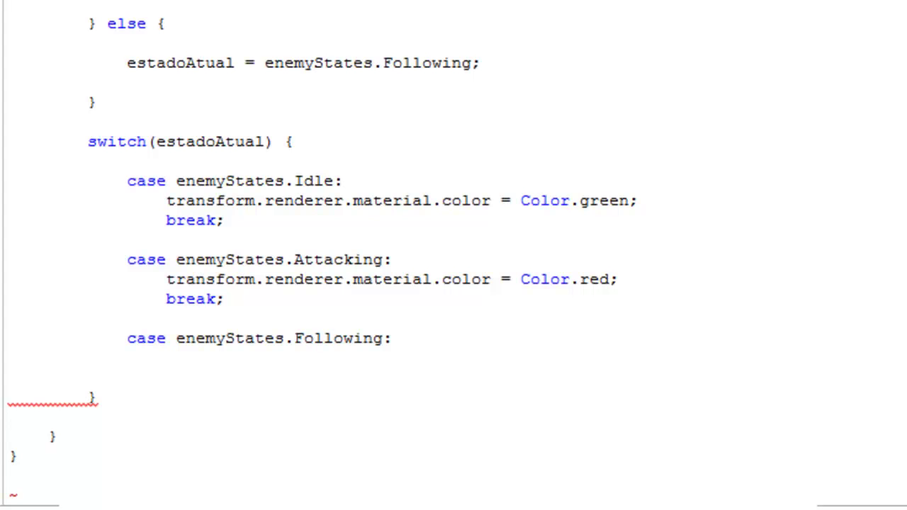
{"action": "type", "text": "Vector3"}
{"action": "key", "text": "BackSpace"}
{"action": "type", "text": "3 Dir"}
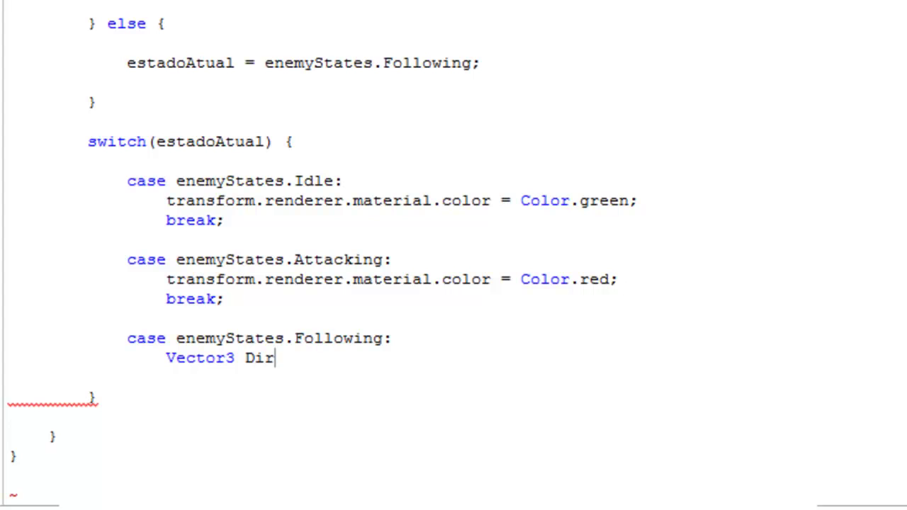
{"action": "type", "text": " = (tarnge"}
{"action": "key", "text": "BackSpace"}
{"action": "key", "text": "BackSpace"}
{"action": "key", "text": "BackSpace"}
{"action": "type", "text": "get.position - "}
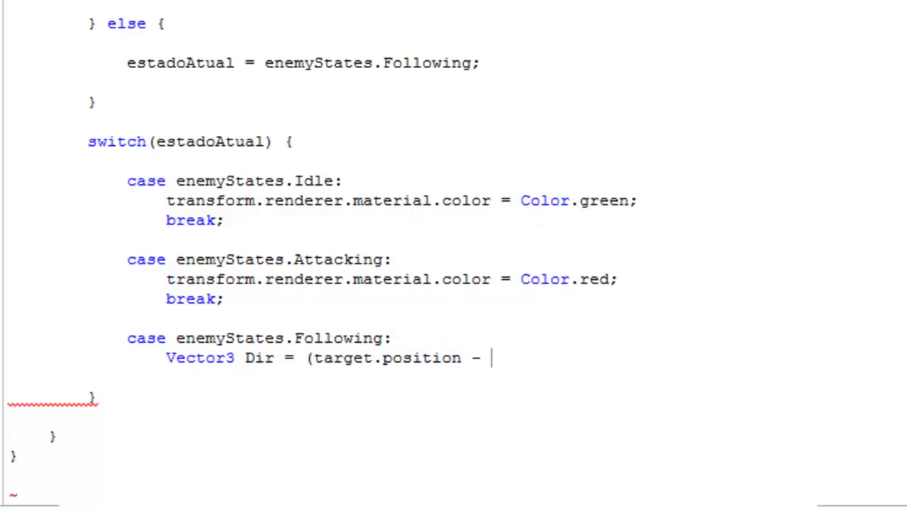
{"action": "type", "text": "transform.position"}
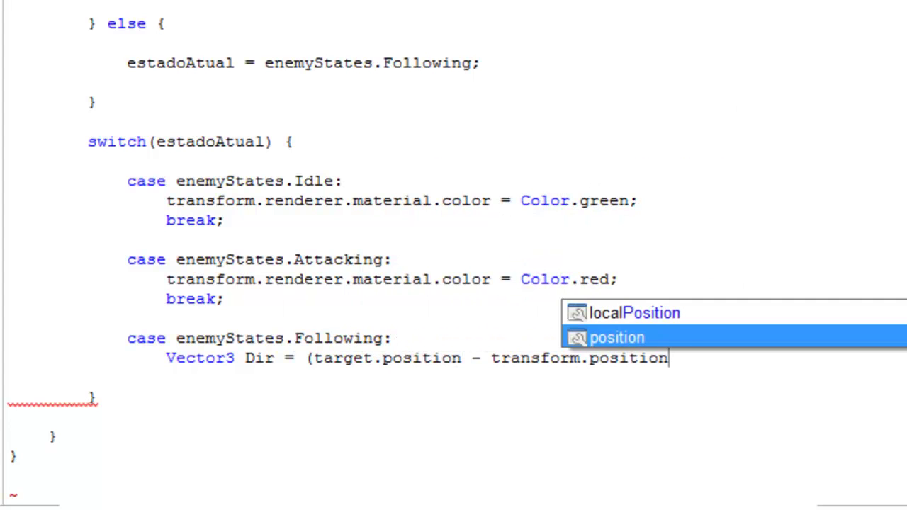
{"action": "type", "text": ").nor"}
{"action": "key", "text": "Return"}
{"action": "type", "text": ";"}
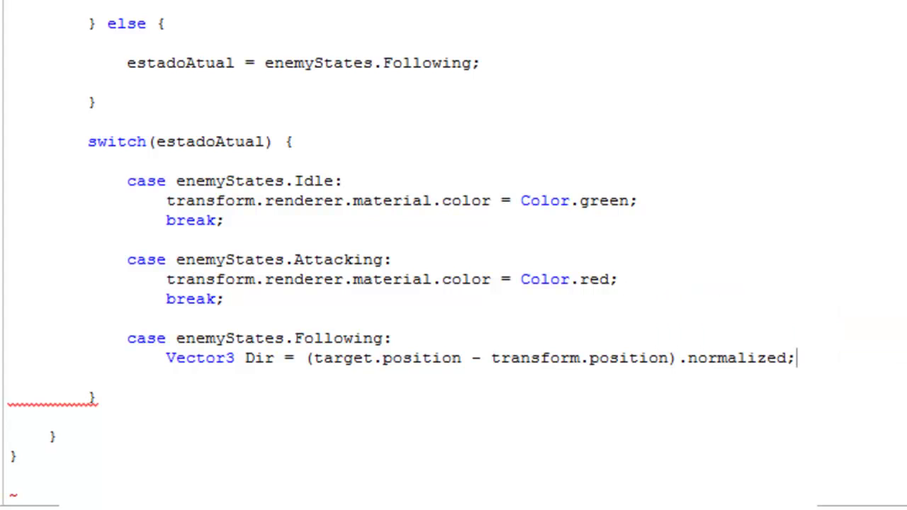
Add transform.position += Dir * Time.deltaTime * 5; below the direction line.
{"action": "key", "text": "Return"}
{"action": "type", "text": "transform"}
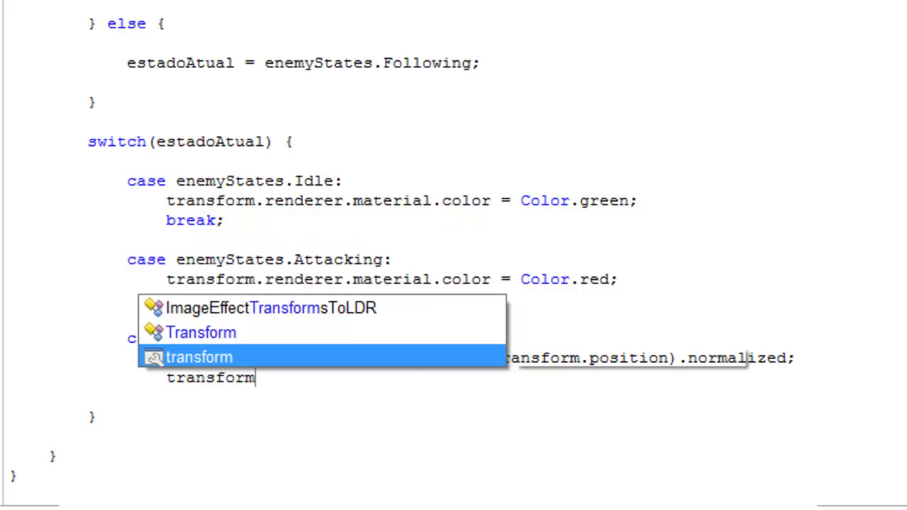
{"action": "type", "text": ".ps"}
{"action": "key", "text": "BackSpace"}
{"action": "type", "text": "osition +="}
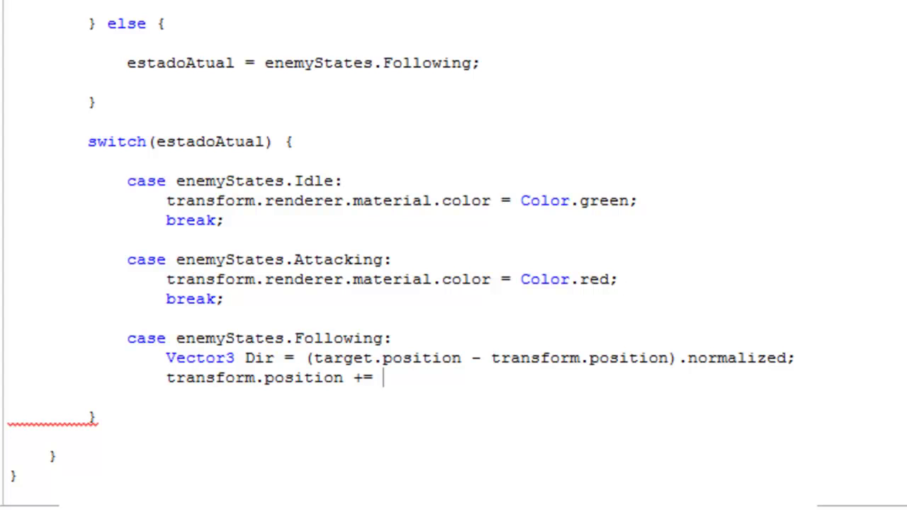
{"action": "type", "text": "D* T"}
{"action": "key", "text": "BackSpace"}
{"action": "key", "text": "BackSpace"}
{"action": "key", "text": "BackSpace"}
{"action": "type", "text": "Ti."}
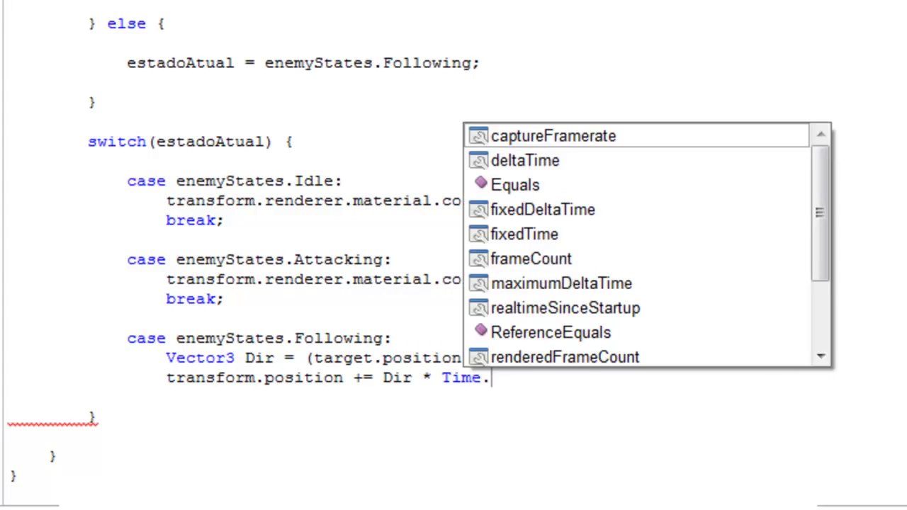
{"action": "type", "text": "deltaTi  "}
{"action": "type", "text": " 45"}
{"action": "key", "text": "BackSpace"}
{"action": "key", "text": "BackSpace"}
{"action": "type", "text": "5;"}
{"action": "key", "text": "Return"}
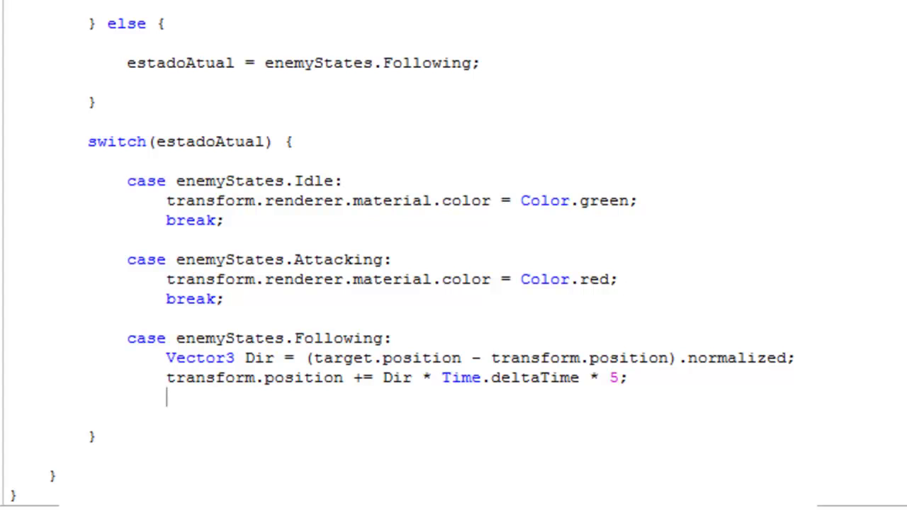
Add transform.rotation = Quaternion.LookRotation(Dir); using autocomplete for Quaternion and LookRotation.
{"action": "type", "text": "transform."}
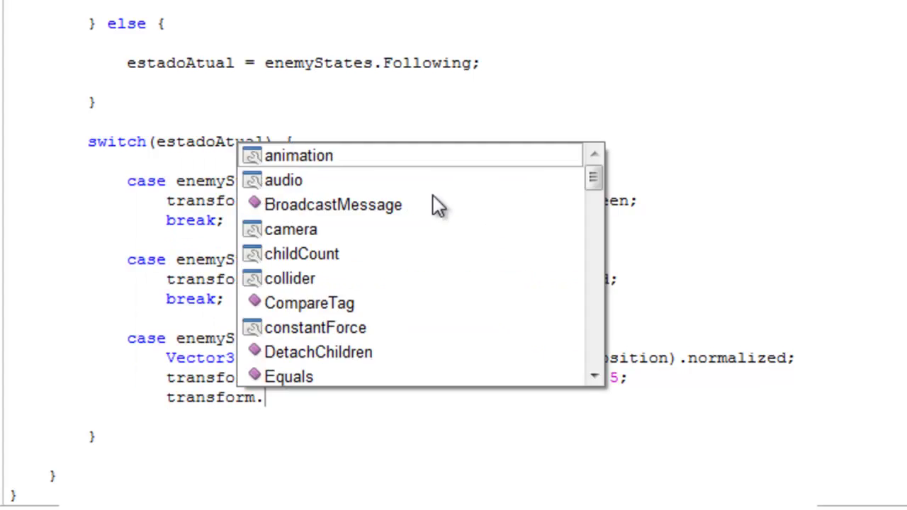
{"action": "type", "text": "rotation = "}
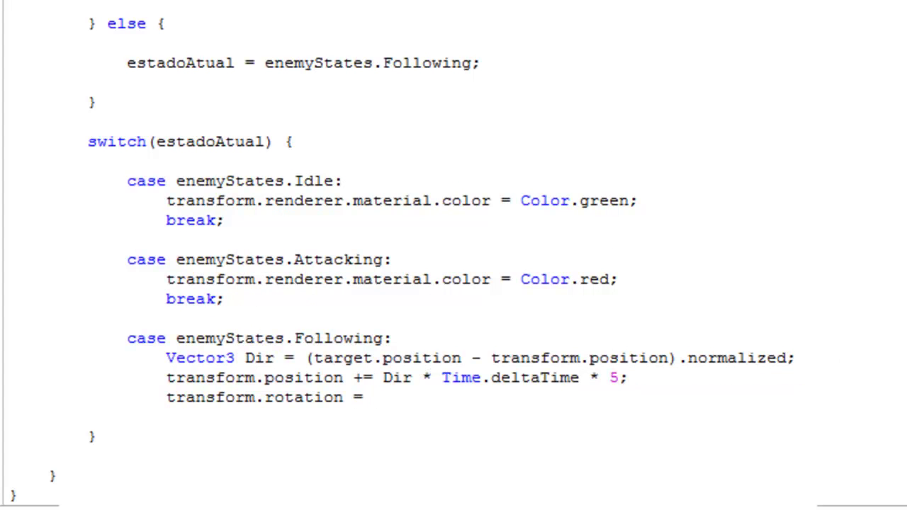
{"action": "type", "text": "Qu"}
{"action": "key", "text": "Up"}
{"action": "key", "text": "Return"}
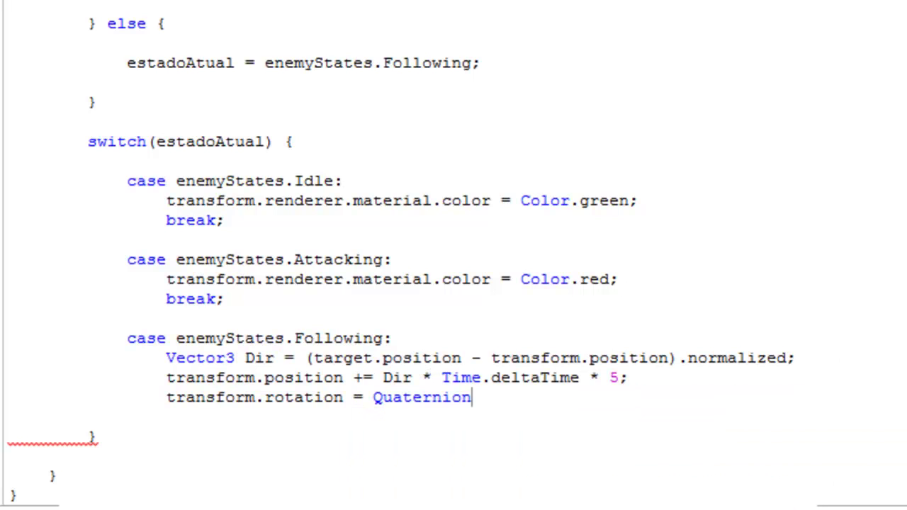
{"action": "type", "text": ".L"}
{"action": "key", "text": "Down"}
{"action": "key", "text": "Return"}
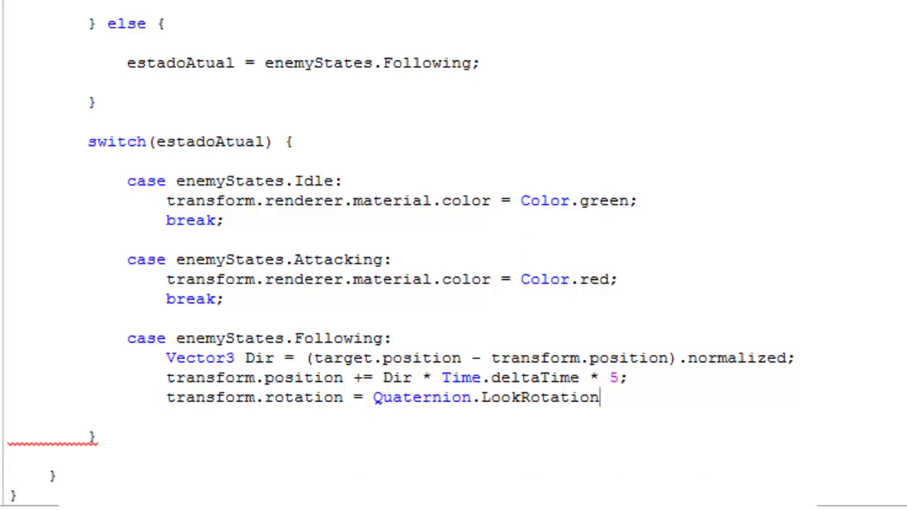
{"action": "type", "text": "(Dir);"}
Start a new line after the rotation line, beginning transform.renderer for the state colour.
{"action": "scroll", "coordinate": [146, 344], "scroll_direction": "down", "scroll_amount": 2}
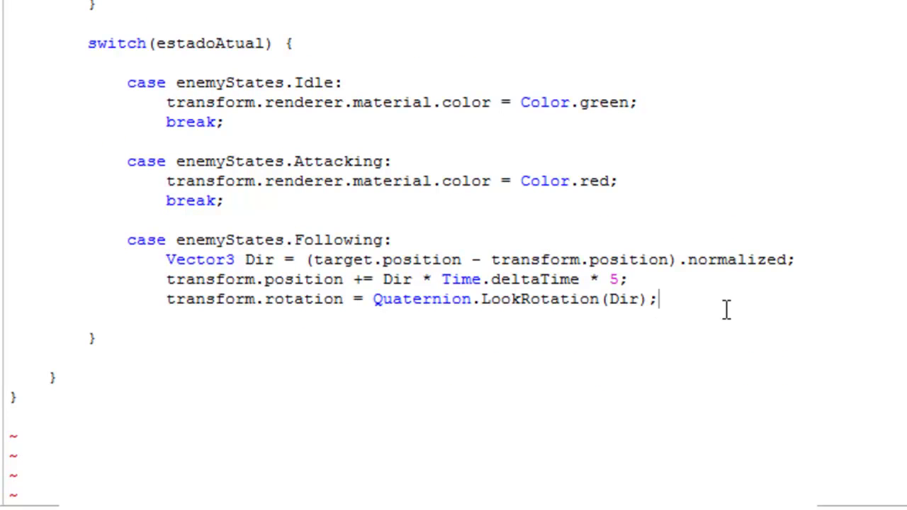
{"action": "left_click_drag", "start_coordinate": [698, 304], "coordinate": [177, 298]}
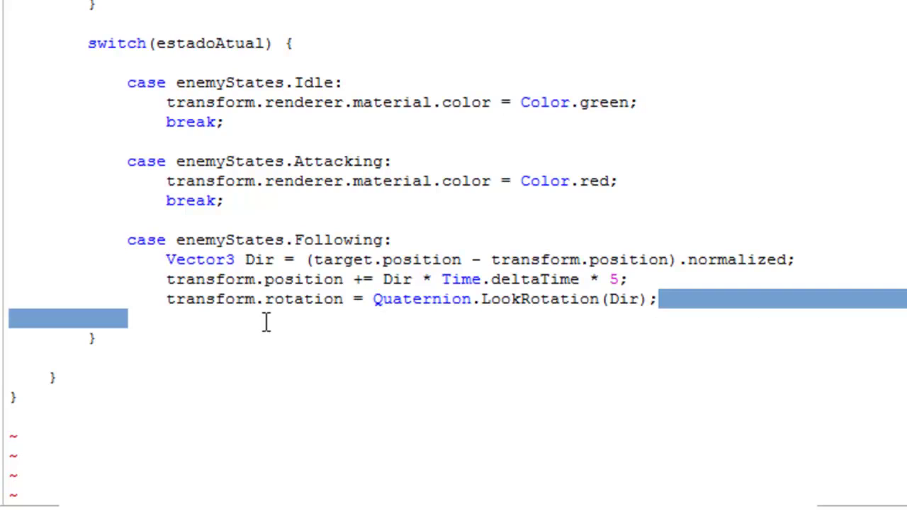
{"action": "left_click", "coordinate": [174, 299]}
{"action": "left_click", "coordinate": [797, 305]}
{"action": "key", "text": "Return"}
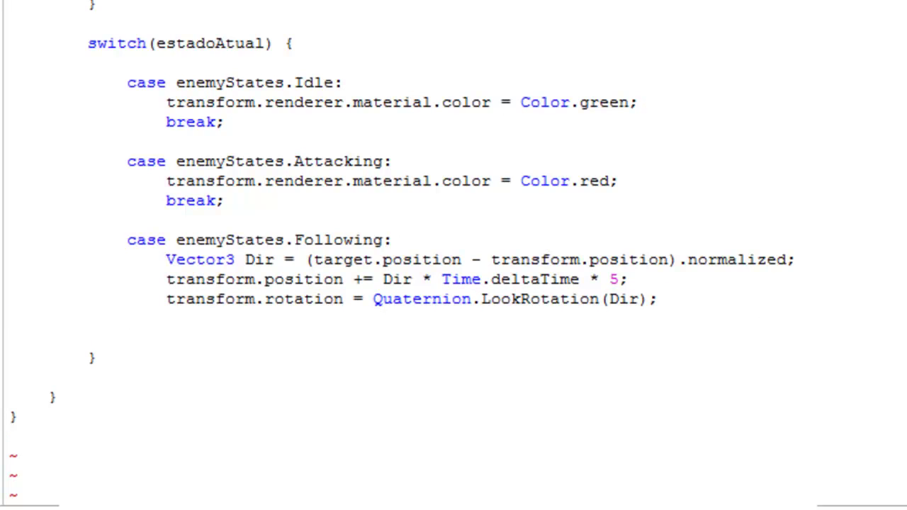
{"action": "type", "text": "transform."}
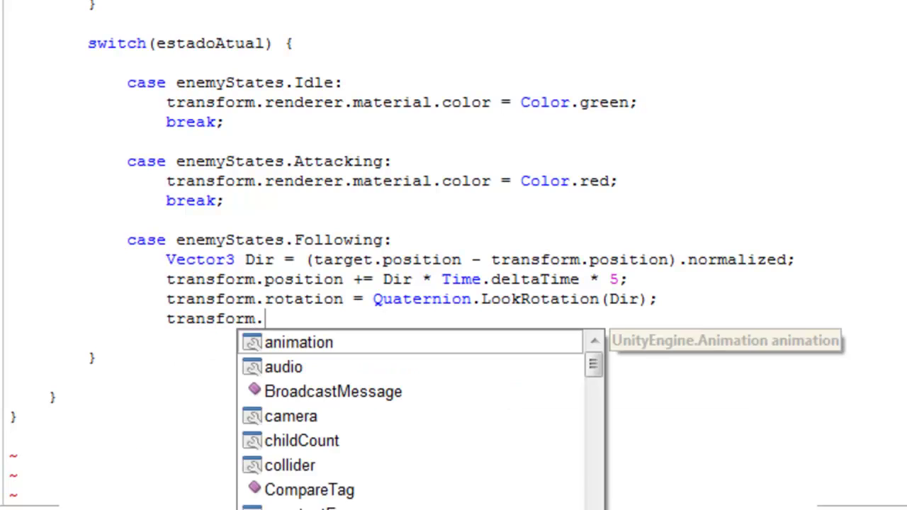
{"action": "type", "text": "re"}
Finish the line as transform.renderer.material.color = Color.magenta; choosing magenta from the list.
{"action": "key", "text": "Return"}
{"action": "type", "text": ".mateiral."}
{"action": "key", "text": "BackSpace"}
{"action": "key", "text": "BackSpace"}
{"action": "key", "text": "BackSpace"}
{"action": "key", "text": "BackSpace"}
{"action": "key", "text": "BackSpace"}
{"action": "key", "text": "BackSpace"}
{"action": "type", "text": "ri"}
{"action": "key", "text": "BackSpace"}
{"action": "key", "text": "BackSpace"}
{"action": "type", "text": "erial.color"}
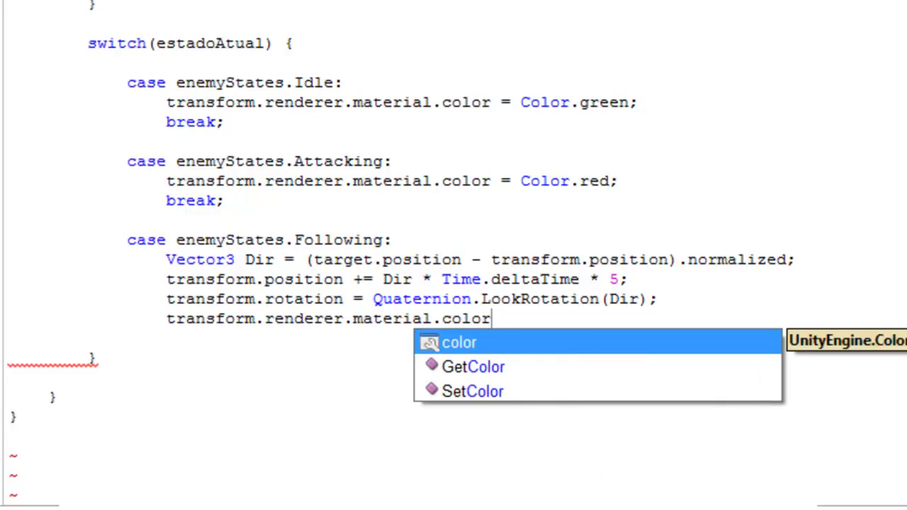
{"action": "type", "text": " = Color."}
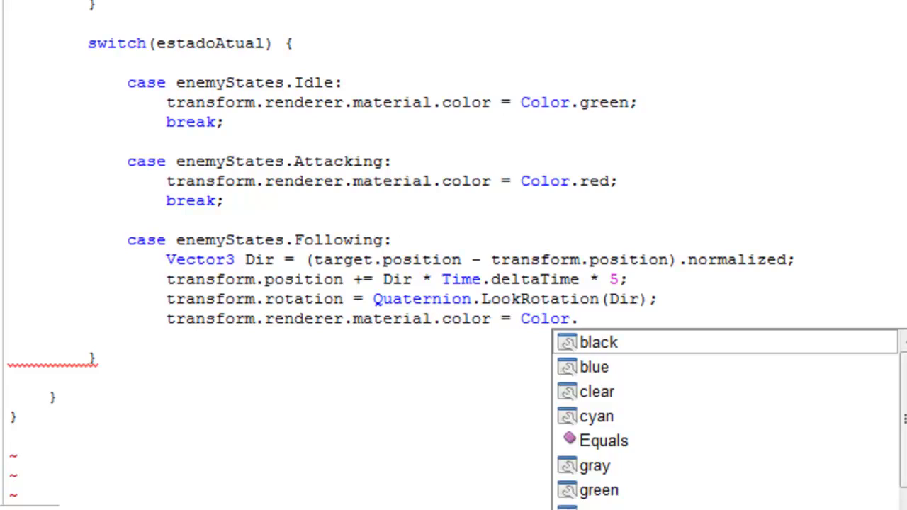
{"action": "type", "text": "ora"}
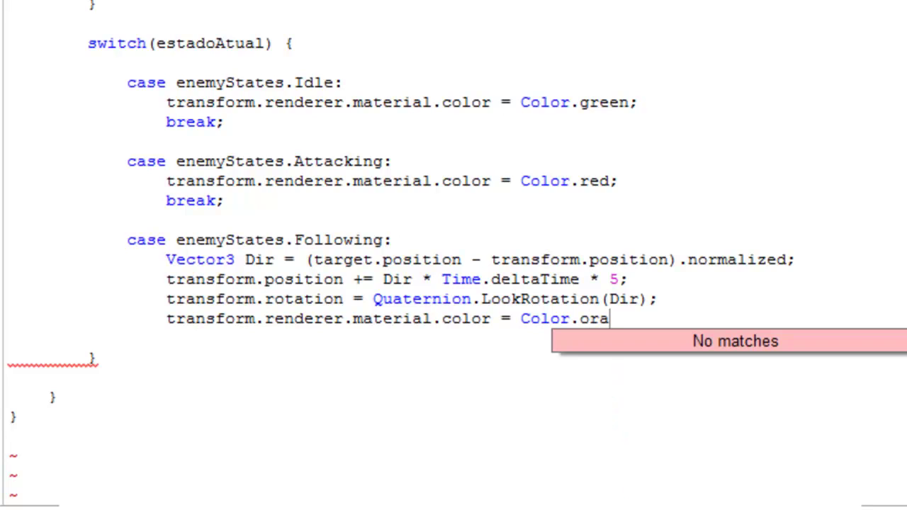
{"action": "key", "text": "BackSpace"}
{"action": "key", "text": "BackSpace"}
{"action": "key", "text": "BackSpace"}
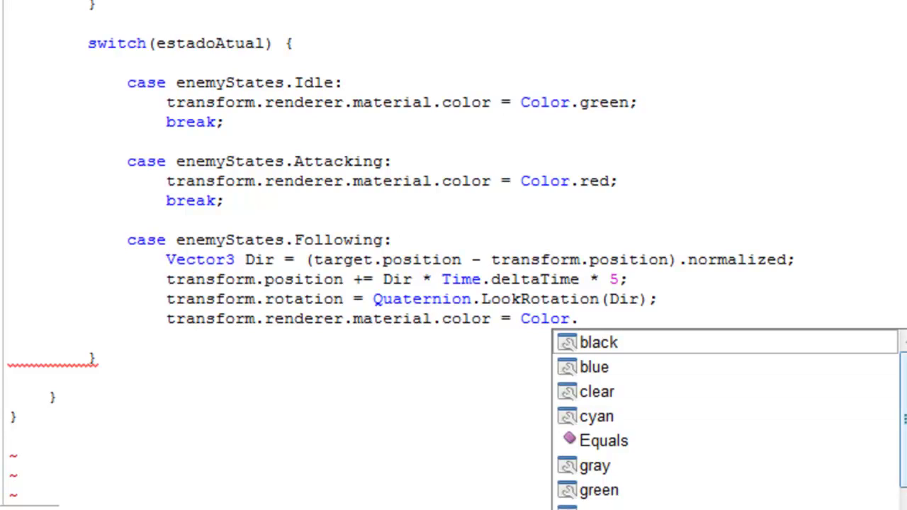
{"action": "scroll", "coordinate": [904, 437], "scroll_direction": "down", "scroll_amount": 1}
{"action": "scroll", "coordinate": [903, 437], "scroll_direction": "down", "scroll_amount": 1}
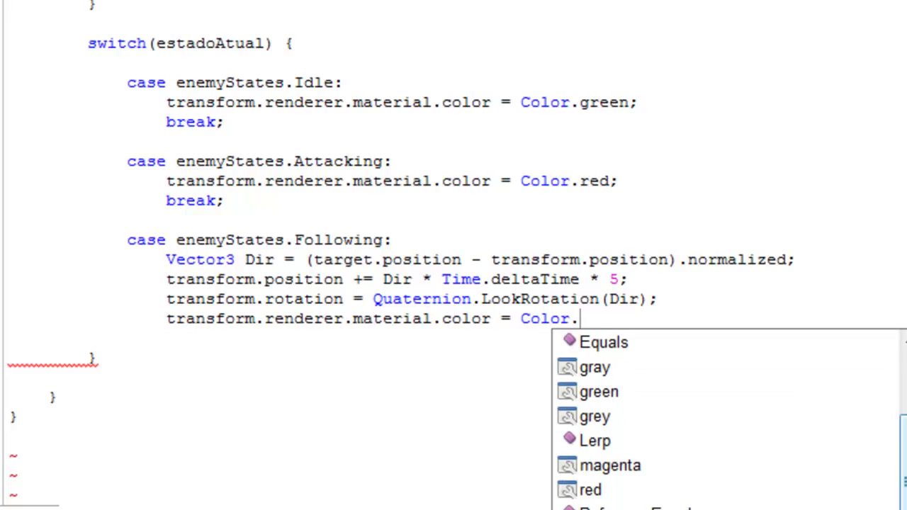
{"action": "left_click", "coordinate": [632, 469]}
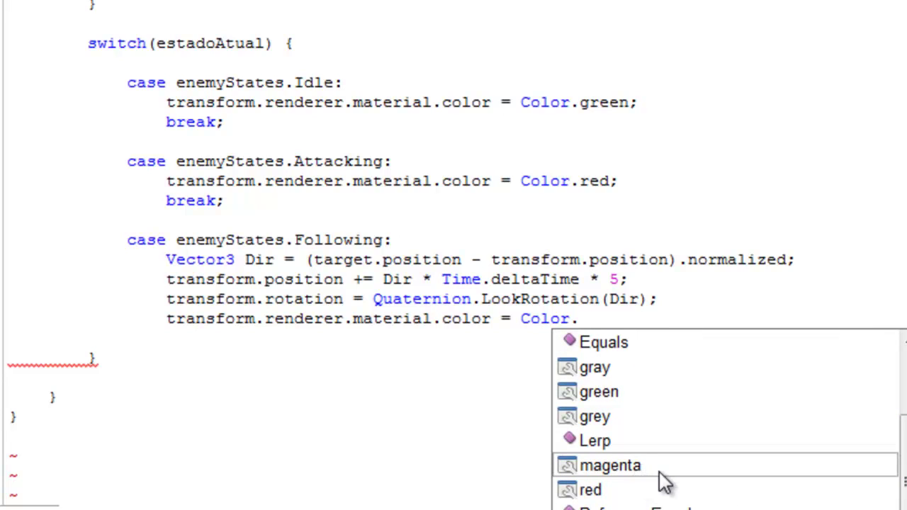
{"action": "key", "text": "Return"}
{"action": "type", "text": ";"}
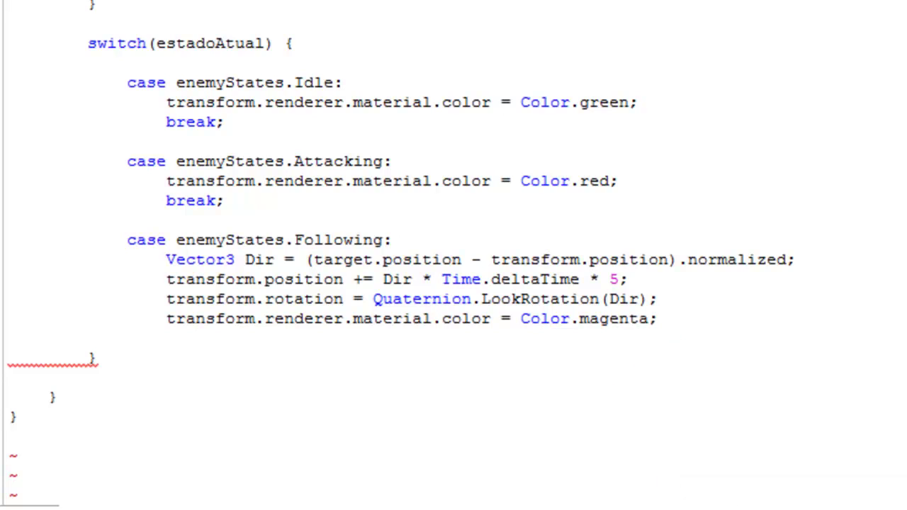
Add an indented break; to close the Following case.
{"action": "key", "text": "Return"}
{"action": "type", "text": "bre"}
{"action": "key", "text": "BackSpace"}
{"action": "key", "text": "BackSpace"}
{"action": "key", "text": "BackSpace"}
{"action": "key", "text": "Tab"}
{"action": "type", "text": "break"}
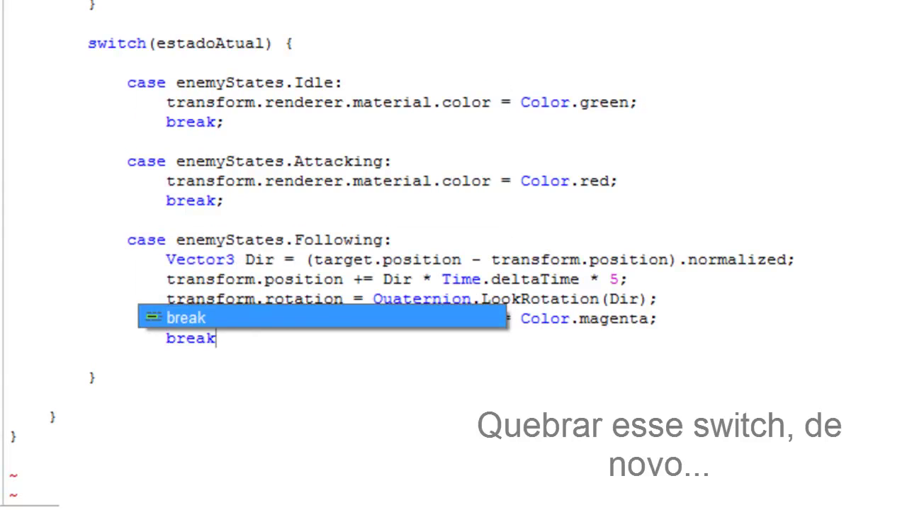
{"action": "type", "text": ";"}
Check where the switch block and the Follow method close.
{"action": "left_click", "coordinate": [113, 380]}
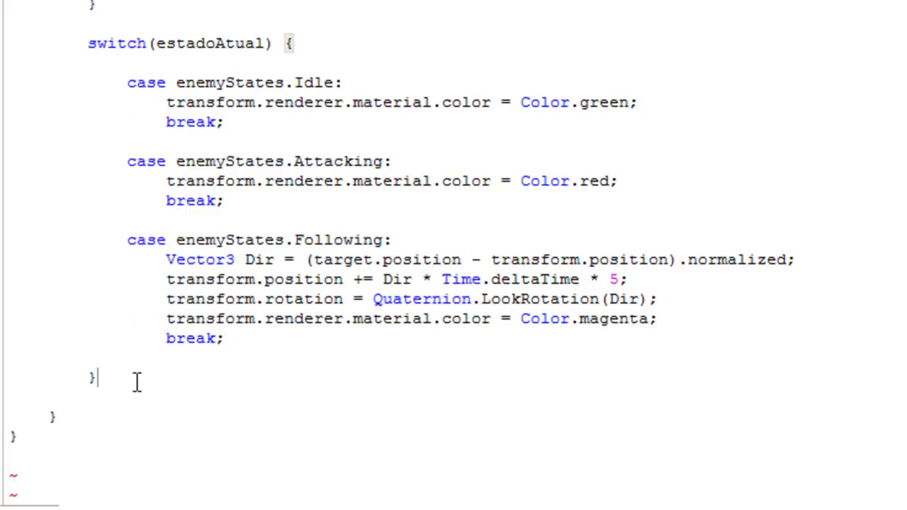
{"action": "left_click", "coordinate": [75, 420]}
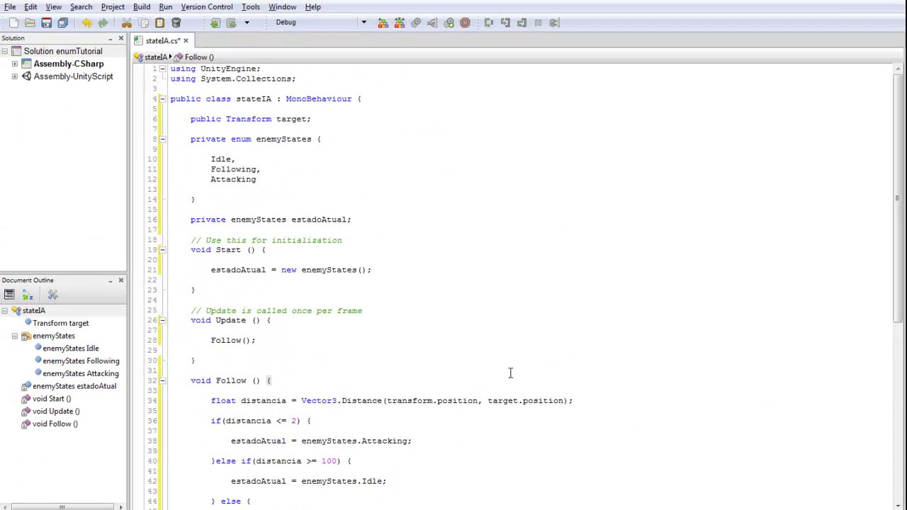
{"action": "scroll", "coordinate": [343, 284], "scroll_direction": "down", "scroll_amount": 2}
{"action": "scroll", "coordinate": [434, 310], "scroll_direction": "down", "scroll_amount": 9}
{"action": "scroll", "coordinate": [379, 275], "scroll_direction": "up", "scroll_amount": 2}
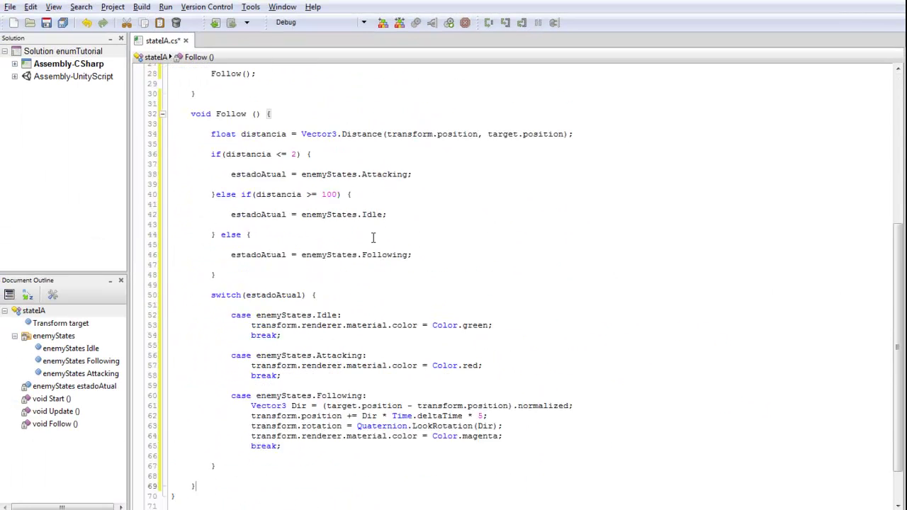
{"action": "scroll", "coordinate": [422, 290], "scroll_direction": "up", "scroll_amount": 9}
{"action": "scroll", "coordinate": [394, 290], "scroll_direction": "down", "scroll_amount": 10}
{"action": "scroll", "coordinate": [536, 337], "scroll_direction": "down", "scroll_amount": 1}
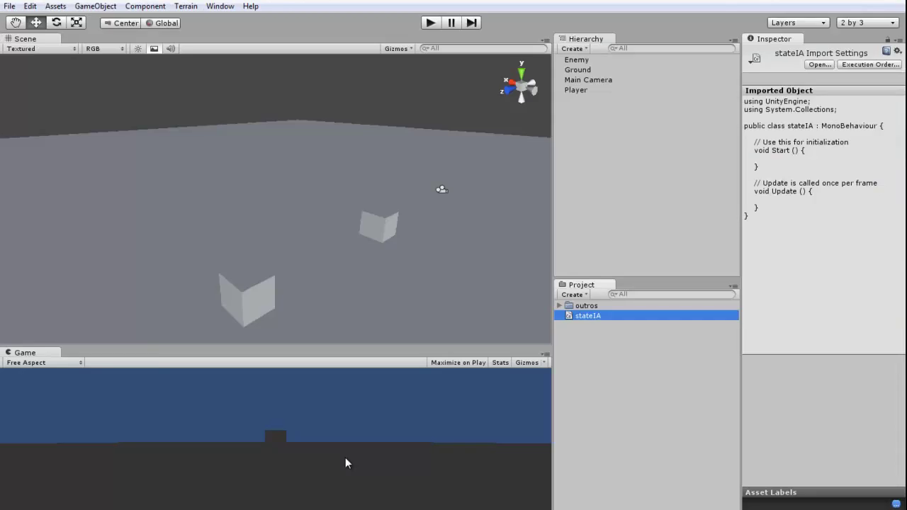
Back in Unity, select the Enemy cube and drag the stateIA script onto its Inspector.
{"action": "key", "text": "alt+Tab"}
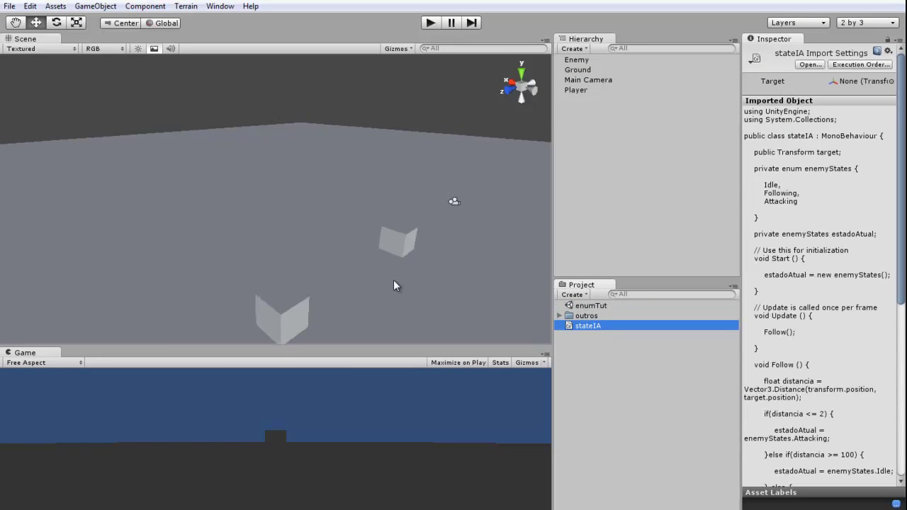
{"action": "left_click_drag", "start_coordinate": [391, 256], "coordinate": [292, 314], "text": "alt"}
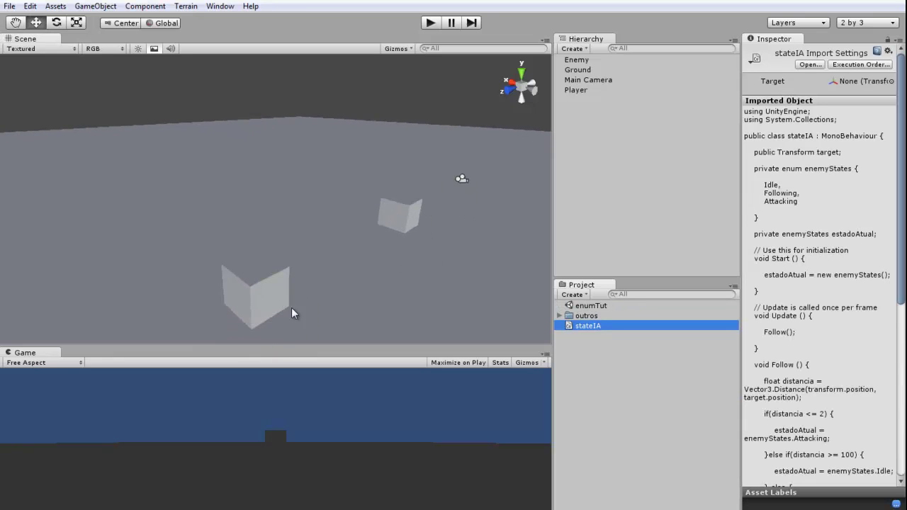
{"action": "scroll", "coordinate": [836, 297], "scroll_direction": "down", "scroll_amount": 10}
{"action": "scroll", "coordinate": [873, 265], "scroll_direction": "down", "scroll_amount": 2}
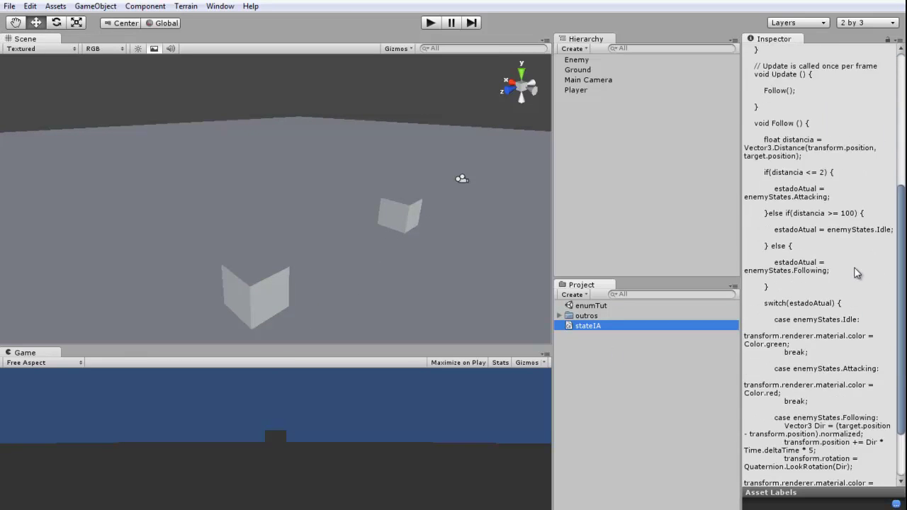
{"action": "scroll", "coordinate": [814, 226], "scroll_direction": "up", "scroll_amount": 8}
{"action": "left_click", "coordinate": [591, 60]}
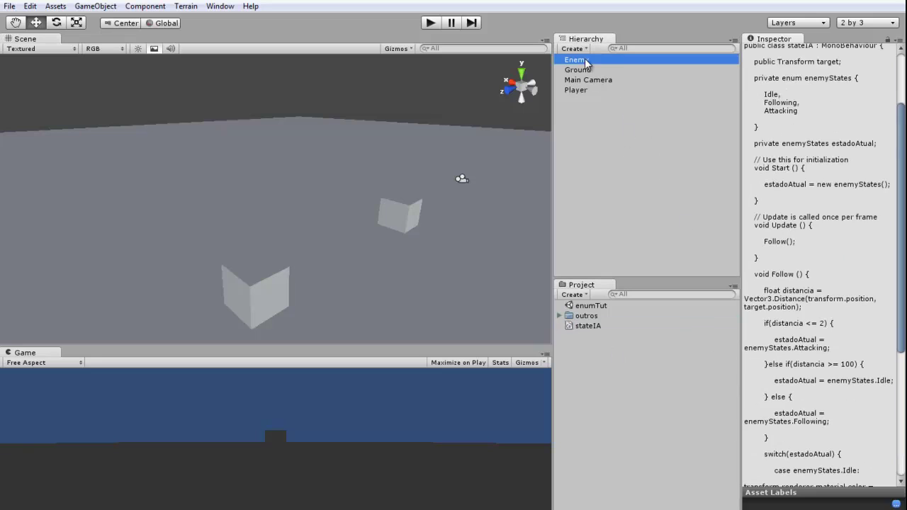
{"action": "left_click_drag", "start_coordinate": [587, 326], "coordinate": [834, 387]}
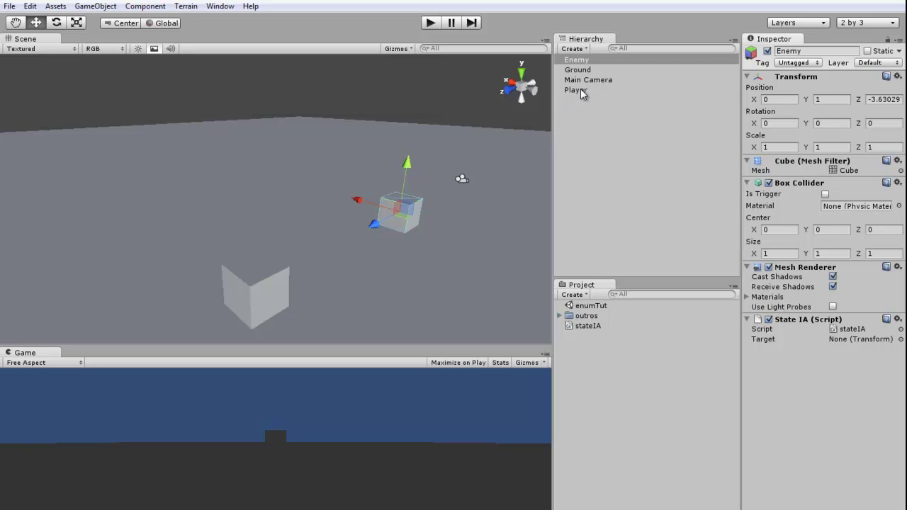
Assign Player as the stateIA script's Target field.
{"action": "mouse_move", "coordinate": [574, 90]}
{"action": "left_mouse_down"}
{"action": "mouse_move", "coordinate": [880, 354]}
{"action": "mouse_move", "coordinate": [873, 341]}
{"action": "left_mouse_up"}
{"action": "mouse_move", "coordinate": [551, 314]}
{"action": "left_mouse_down"}
{"action": "mouse_move", "coordinate": [532, 319]}
{"action": "mouse_move", "coordinate": [558, 333]}
{"action": "left_mouse_up"}
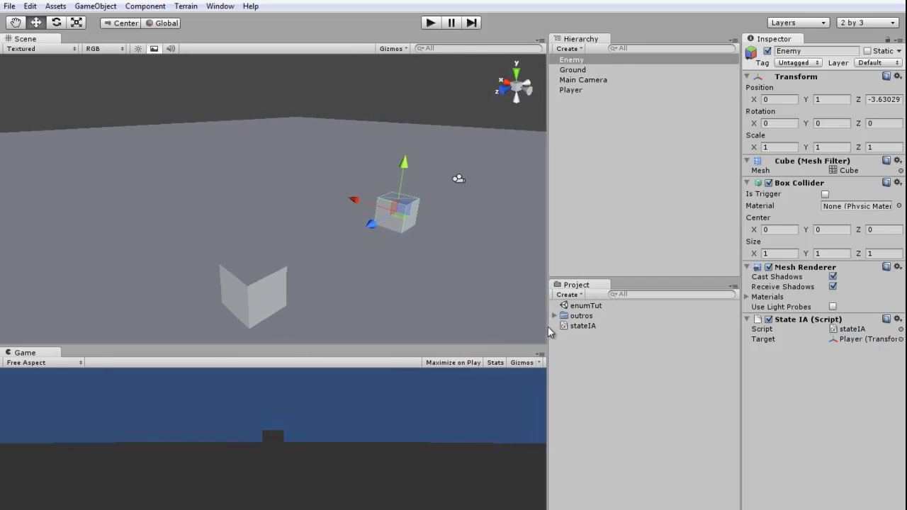
{"action": "mouse_move", "coordinate": [413, 287]}
{"action": "left_mouse_down", "text": "alt"}
{"action": "mouse_move", "coordinate": [335, 234]}
{"action": "mouse_move", "coordinate": [341, 246]}
{"action": "left_mouse_up", "text": "alt"}
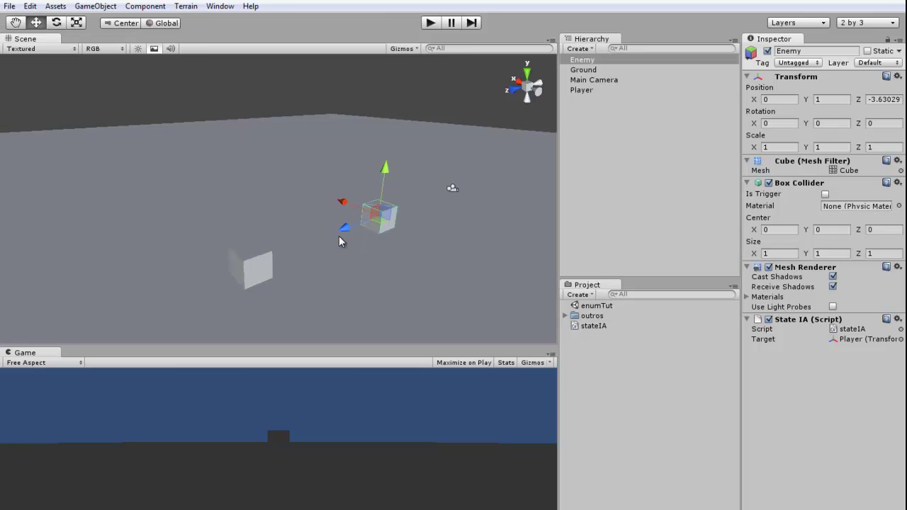
Test-run the game, then change Color.magenta to Color.yellow in the Following case and save.
{"action": "left_click", "coordinate": [430, 22]}
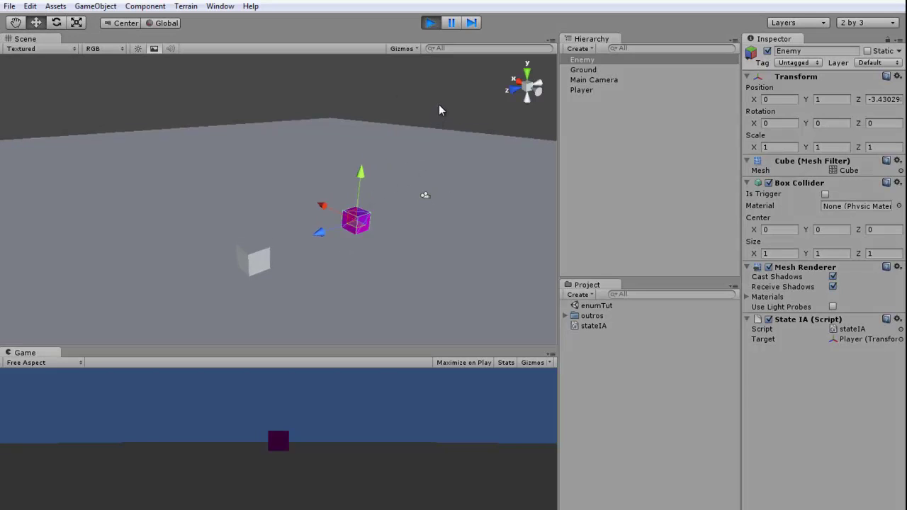
{"action": "left_click", "coordinate": [428, 23]}
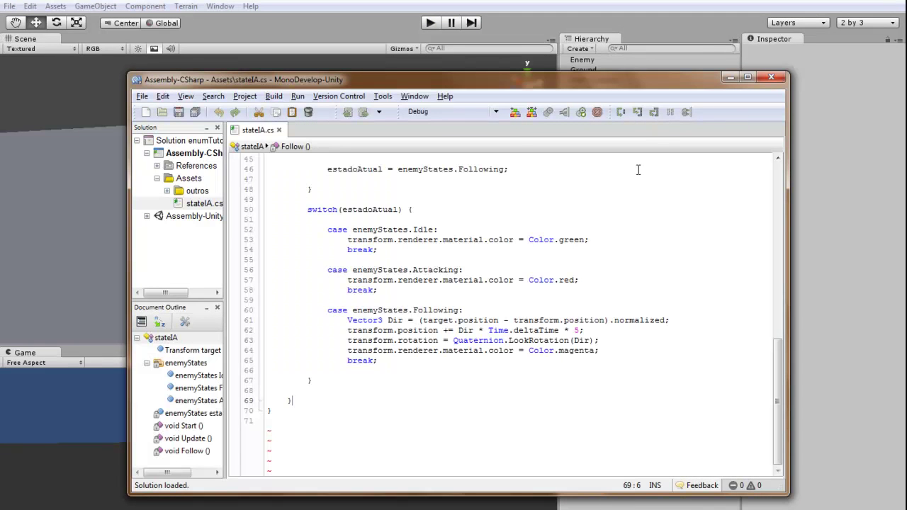
{"action": "double_click", "coordinate": [560, 350]}
{"action": "type", "text": "yellow"}
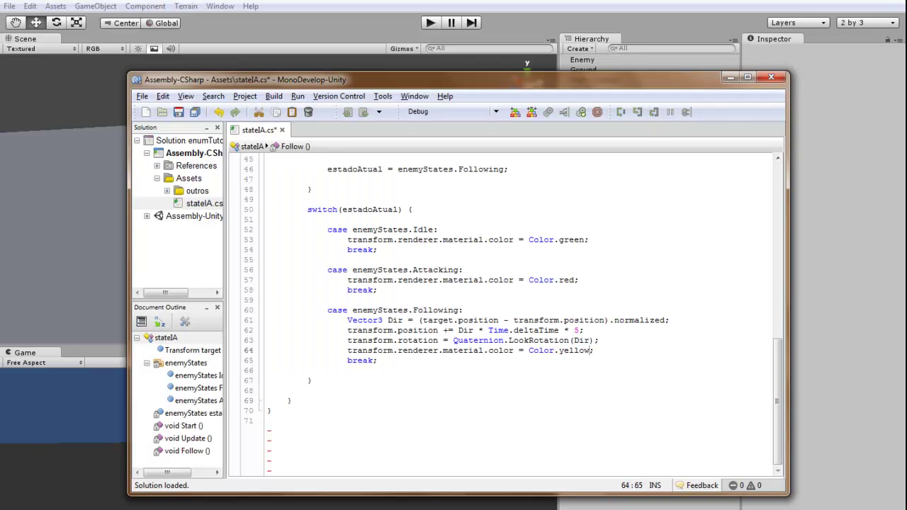
{"action": "left_click", "coordinate": [179, 112]}
Select the Player cube and reposition it in the scene.
{"action": "left_click", "coordinate": [107, 84]}
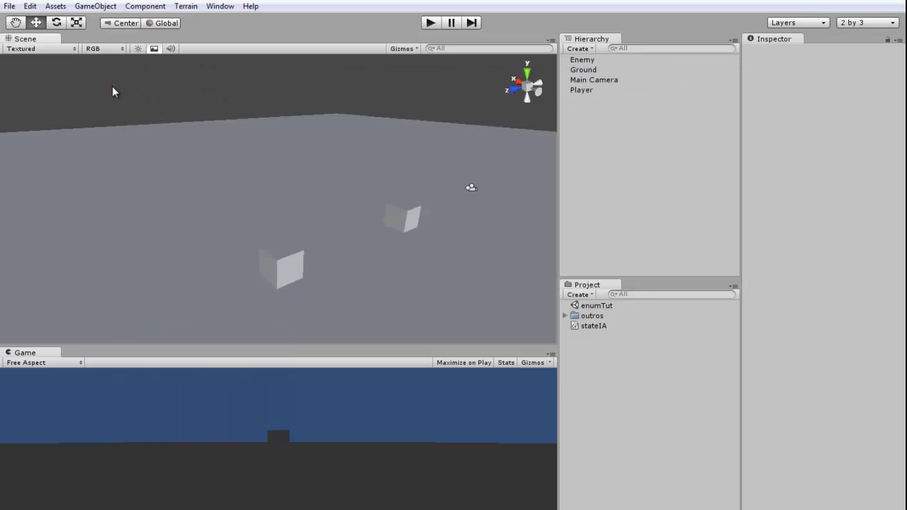
{"action": "double_click", "coordinate": [597, 90]}
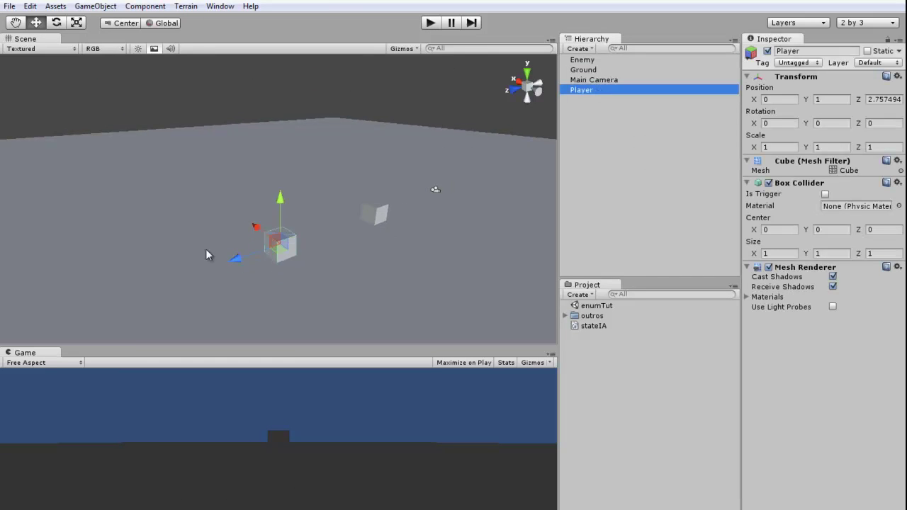
{"action": "left_click_drag", "start_coordinate": [399, 219], "coordinate": [273, 267]}
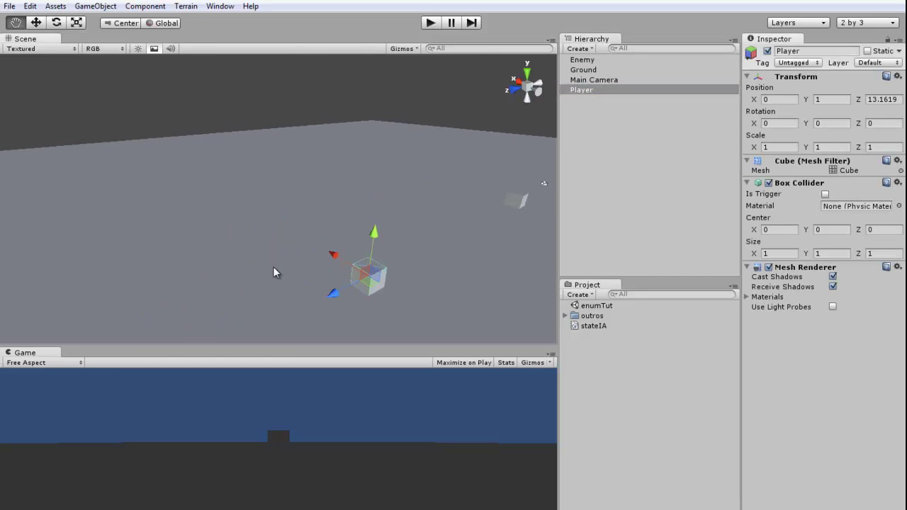
{"action": "left_click_drag", "start_coordinate": [335, 257], "coordinate": [243, 200]}
{"action": "left_click_drag", "start_coordinate": [253, 239], "coordinate": [168, 252]}
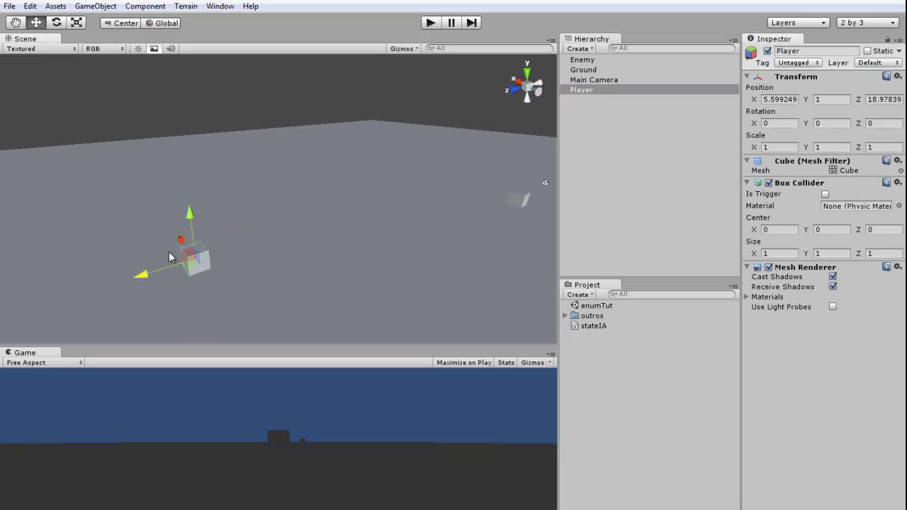
{"action": "middle_click_drag", "start_coordinate": [169, 251], "coordinate": [243, 238]}
{"action": "left_click", "coordinate": [243, 238]}
Start Play mode and drag the Player far away from the enemy.
{"action": "left_click", "coordinate": [428, 24]}
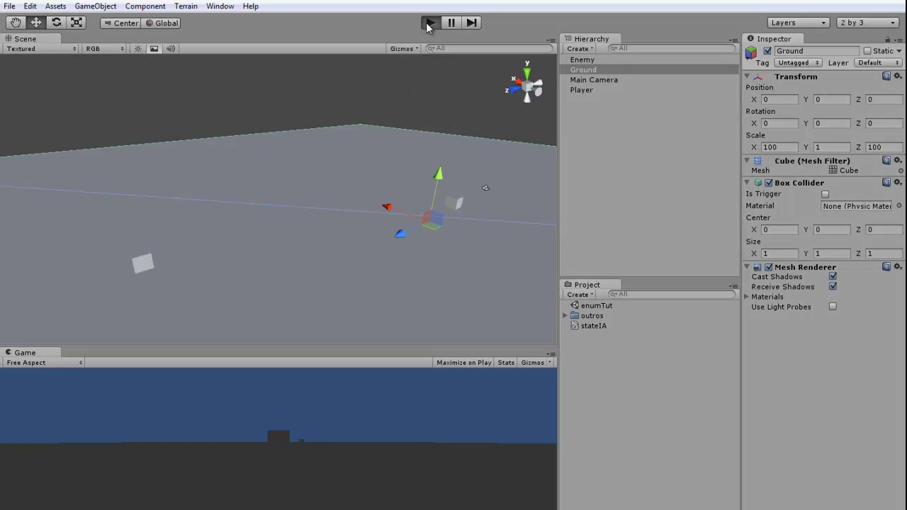
{"action": "mouse_move", "coordinate": [390, 115]}
{"action": "middle_mouse_down"}
{"action": "mouse_move", "coordinate": [412, 112]}
{"action": "mouse_move", "coordinate": [340, 265]}
{"action": "middle_mouse_up"}
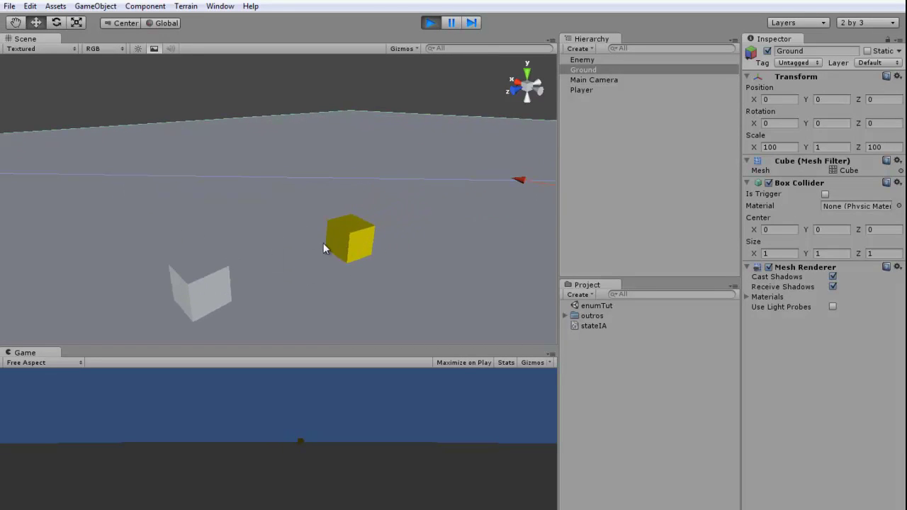
{"action": "scroll", "coordinate": [269, 269], "scroll_direction": "down", "scroll_amount": 2}
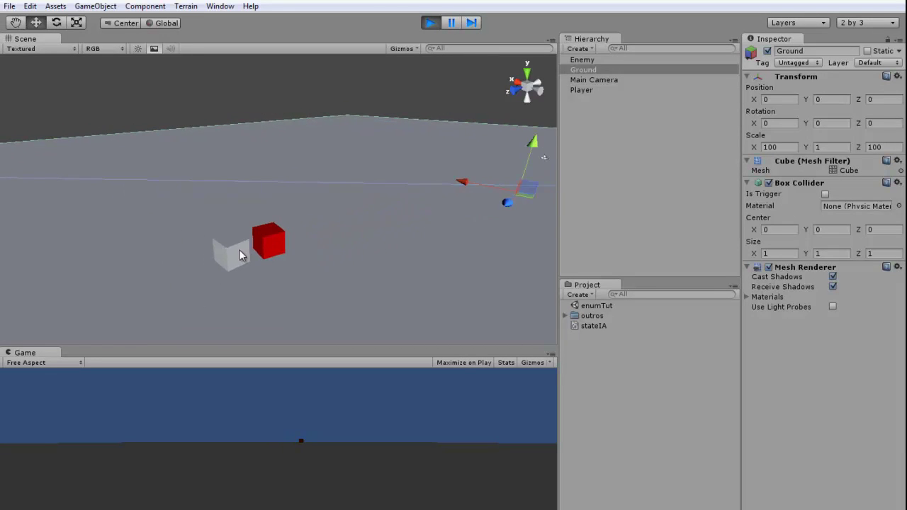
{"action": "scroll", "coordinate": [246, 279], "scroll_direction": "up", "scroll_amount": 2}
{"action": "scroll", "coordinate": [269, 266], "scroll_direction": "down", "scroll_amount": 2}
{"action": "left_click", "coordinate": [240, 245]}
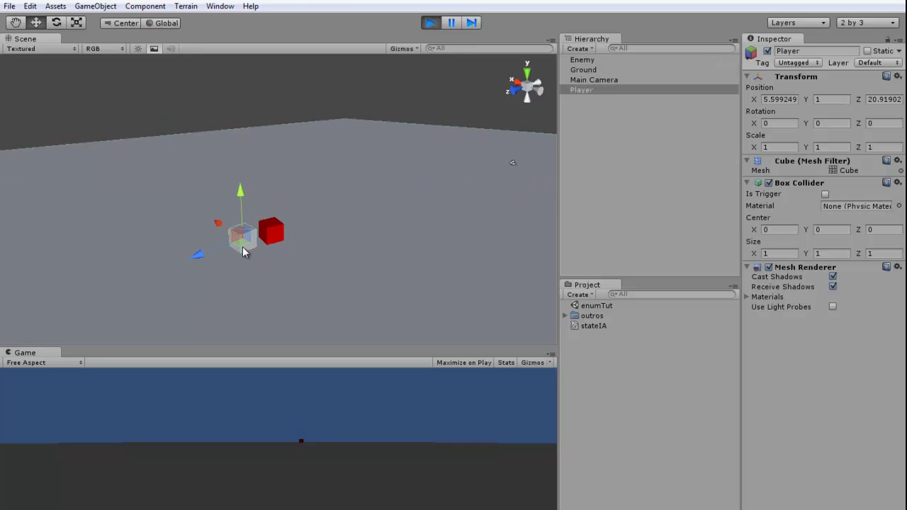
{"action": "scroll", "coordinate": [184, 258], "scroll_direction": "down", "scroll_amount": 2}
{"action": "left_click_drag", "start_coordinate": [174, 265], "coordinate": [585, 139]}
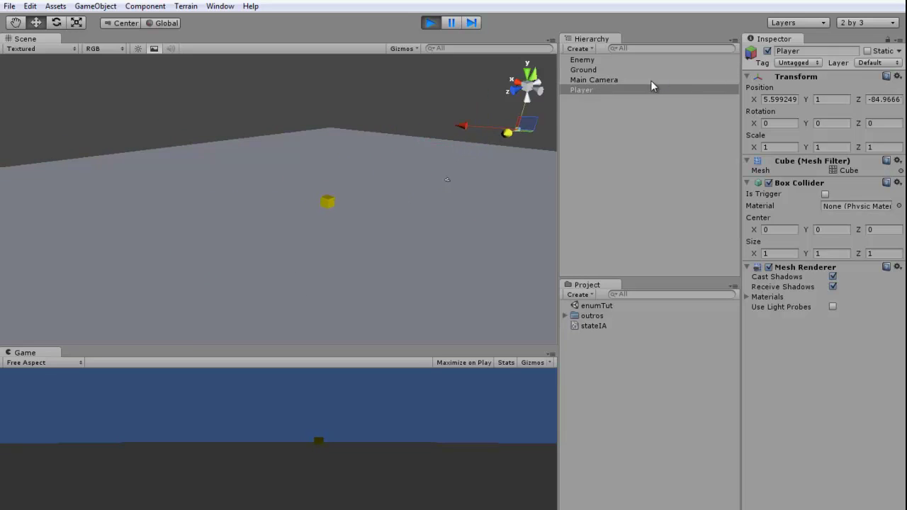
Pan, zoom and orbit the scene view to find the green idle enemy.
{"action": "key", "text": "q"}
{"action": "mouse_move", "coordinate": [282, 166]}
{"action": "left_mouse_down"}
{"action": "mouse_move", "coordinate": [316, 228]}
{"action": "mouse_move", "coordinate": [401, 212]}
{"action": "left_mouse_up"}
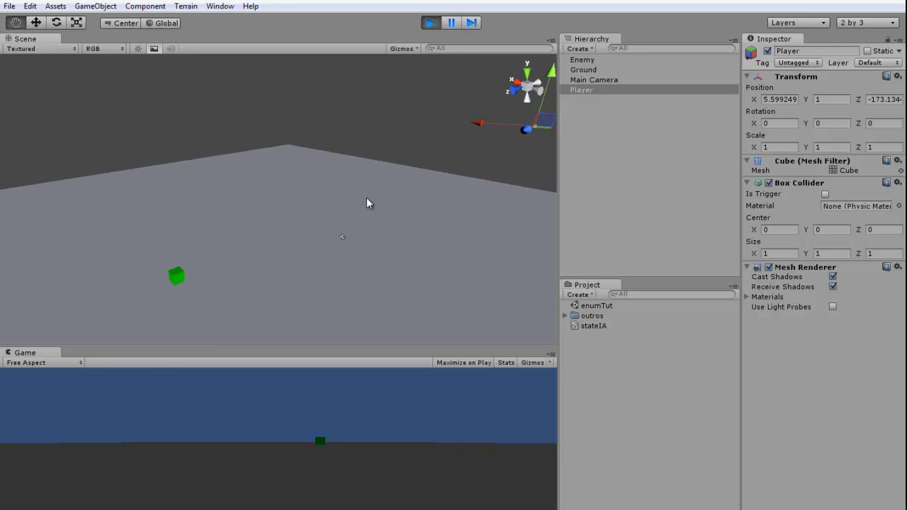
{"action": "scroll", "coordinate": [401, 213], "scroll_direction": "up", "scroll_amount": 3}
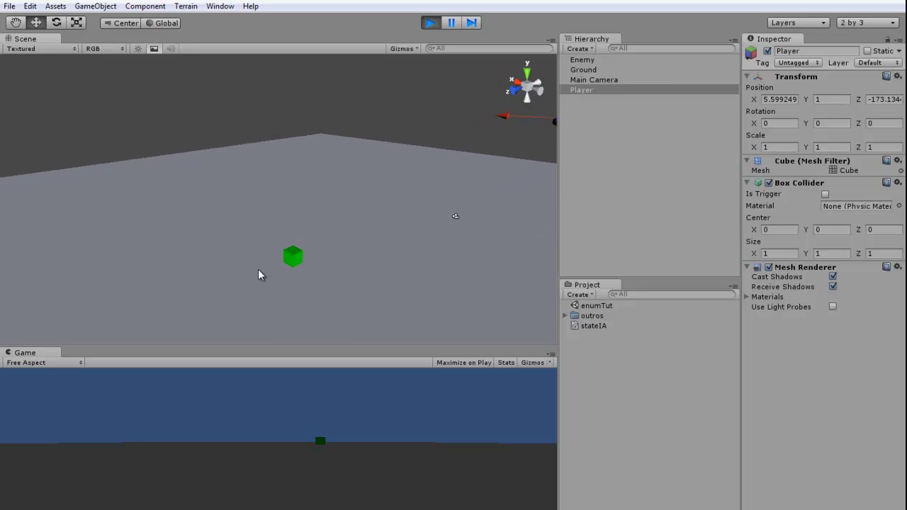
{"action": "scroll", "coordinate": [257, 269], "scroll_direction": "up", "scroll_amount": 3}
{"action": "scroll", "coordinate": [276, 303], "scroll_direction": "down", "scroll_amount": 2}
{"action": "scroll", "coordinate": [283, 277], "scroll_direction": "down", "scroll_amount": 2}
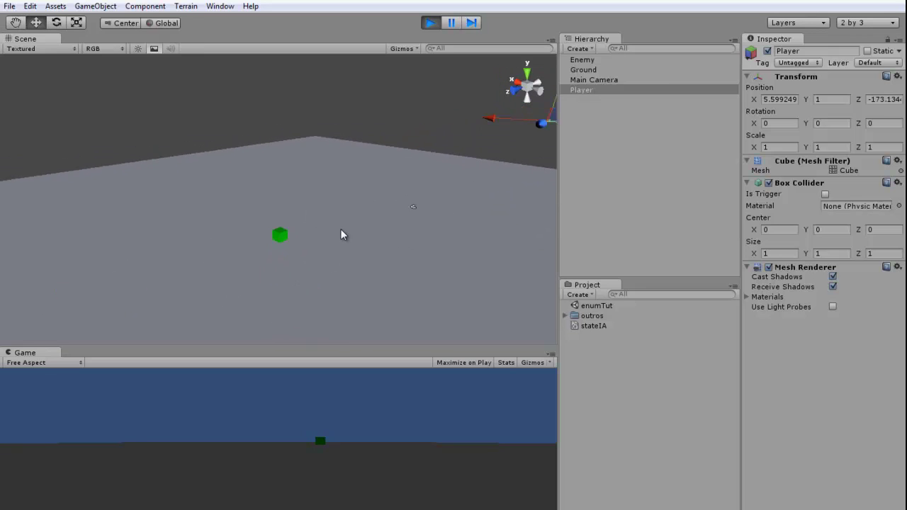
{"action": "scroll", "coordinate": [341, 229], "scroll_direction": "down", "scroll_amount": 2}
{"action": "scroll", "coordinate": [234, 240], "scroll_direction": "down", "scroll_amount": 2}
{"action": "left_click_drag", "start_coordinate": [199, 280], "coordinate": [334, 265], "text": "alt"}
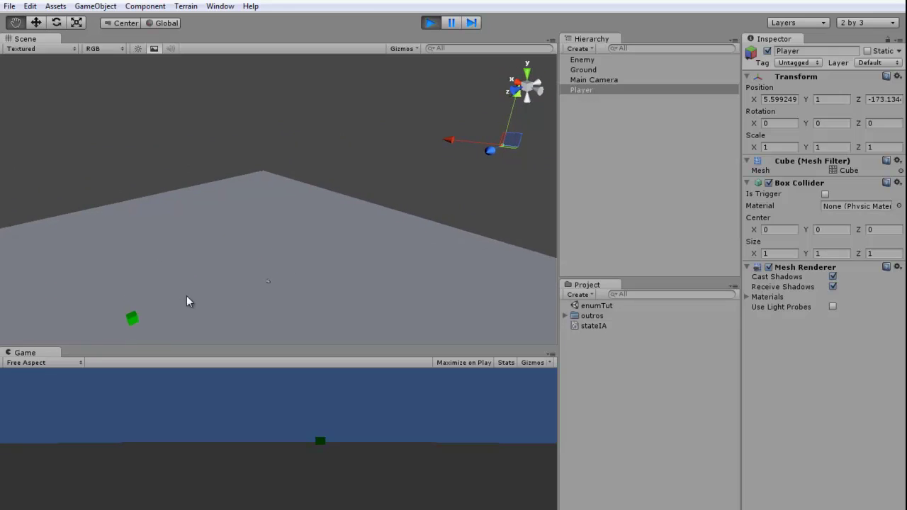
Move the Player back close to the enemy, stop Play, and return to MonoDevelop.
{"action": "left_click_drag", "start_coordinate": [473, 140], "coordinate": [351, 184]}
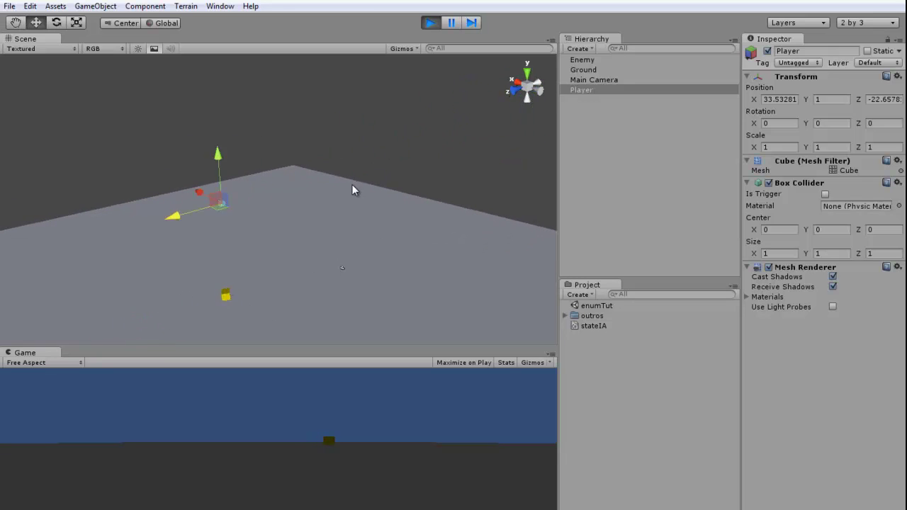
{"action": "mouse_move", "coordinate": [351, 184]}
{"action": "left_mouse_down"}
{"action": "mouse_move", "coordinate": [234, 211]}
{"action": "mouse_move", "coordinate": [291, 178]}
{"action": "mouse_move", "coordinate": [201, 199]}
{"action": "mouse_move", "coordinate": [226, 238]}
{"action": "mouse_move", "coordinate": [267, 257]}
{"action": "mouse_move", "coordinate": [316, 224]}
{"action": "mouse_move", "coordinate": [423, 100]}
{"action": "left_mouse_up"}
{"action": "left_click", "coordinate": [430, 22]}
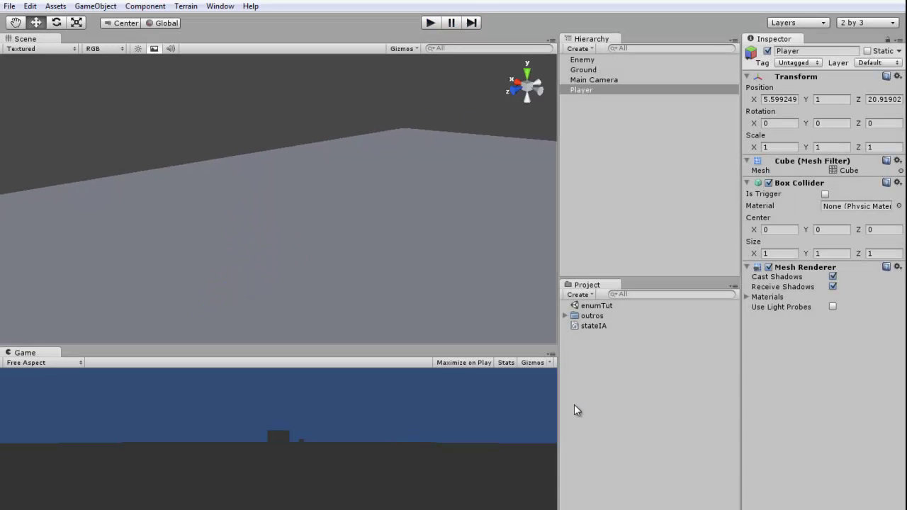
{"action": "key", "text": "alt+Tab"}
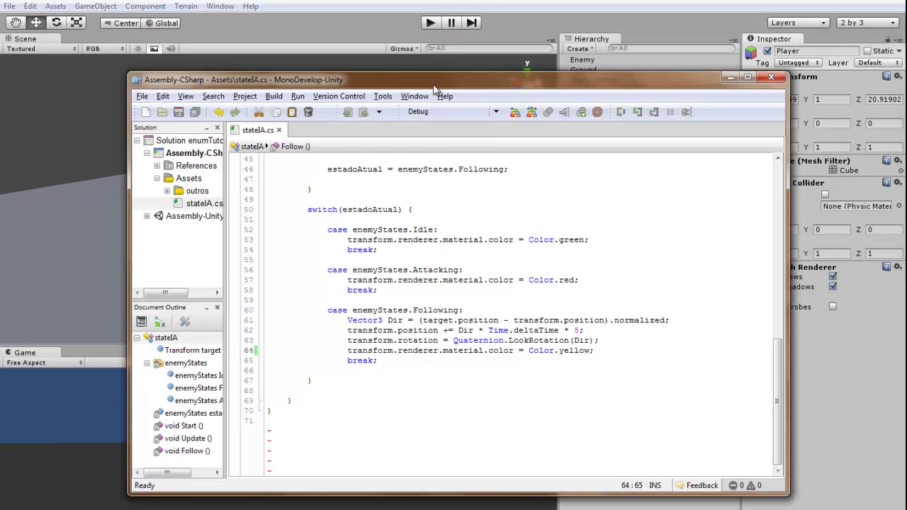
Maximize the MonoDevelop window and highlight the public target field.
{"action": "double_click", "coordinate": [434, 81]}
{"action": "scroll", "coordinate": [289, 243], "scroll_direction": "up", "scroll_amount": 10}
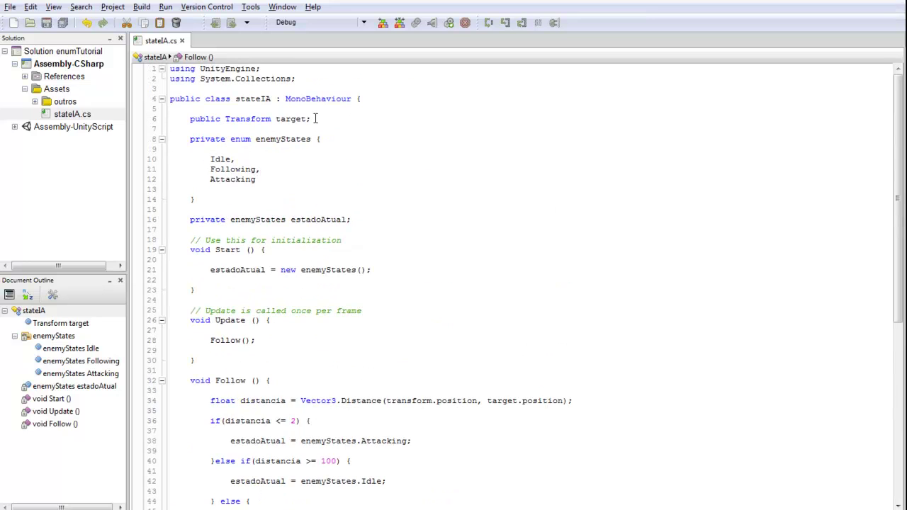
{"action": "left_click_drag", "start_coordinate": [315, 118], "coordinate": [191, 119]}
{"action": "left_click", "coordinate": [192, 119]}
{"action": "left_click_drag", "start_coordinate": [307, 119], "coordinate": [282, 120]}
{"action": "left_click", "coordinate": [310, 120]}
Highlight the enemyStates enum with Idle, Following, Attacking and the estadoAtual field's type.
{"action": "left_click_drag", "start_coordinate": [203, 193], "coordinate": [190, 139]}
{"action": "left_click", "coordinate": [190, 138]}
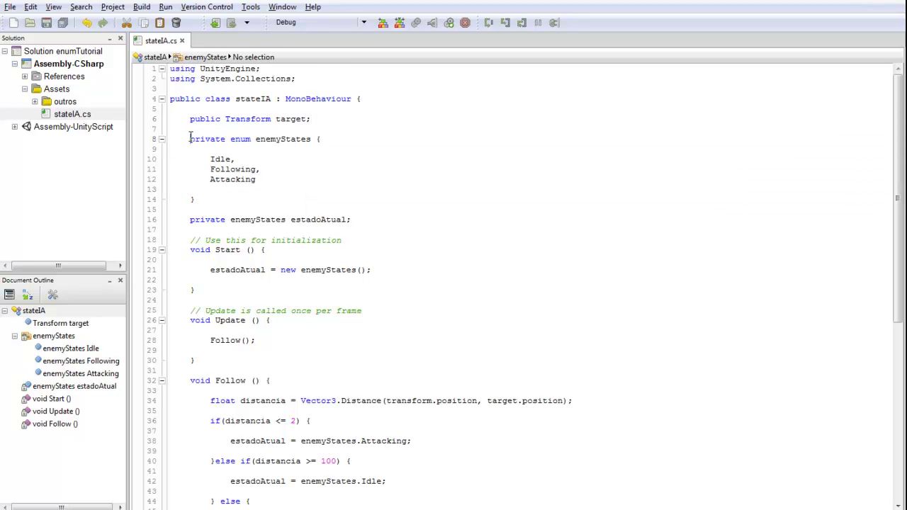
{"action": "left_click_drag", "start_coordinate": [276, 193], "coordinate": [188, 163]}
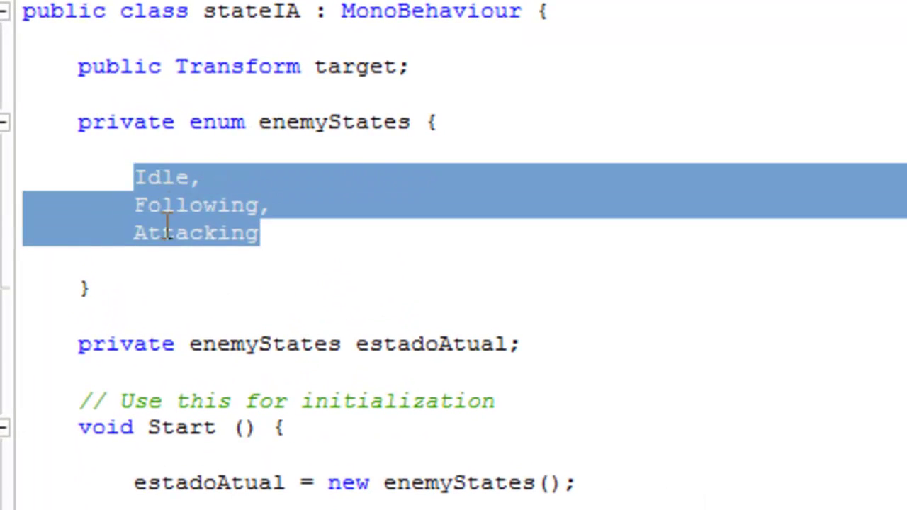
{"action": "left_click", "coordinate": [251, 194]}
{"action": "left_click_drag", "start_coordinate": [288, 236], "coordinate": [129, 175]}
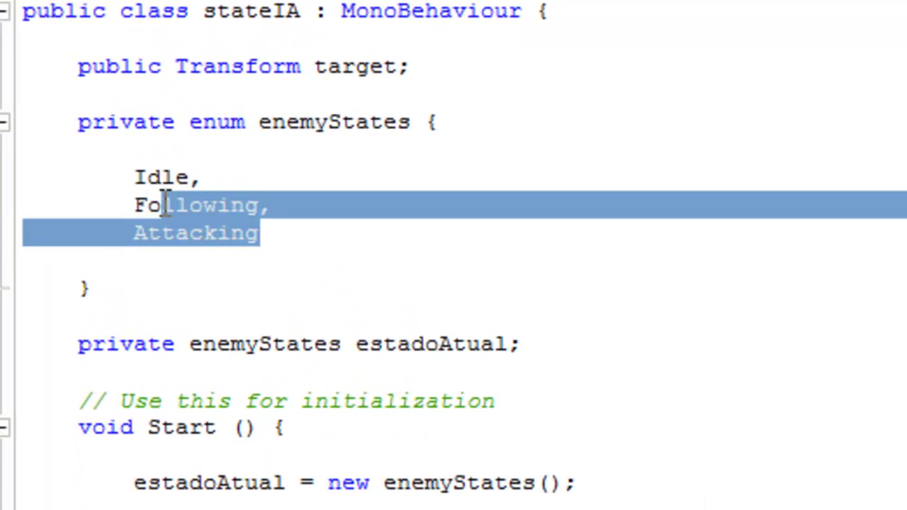
{"action": "left_click", "coordinate": [291, 234]}
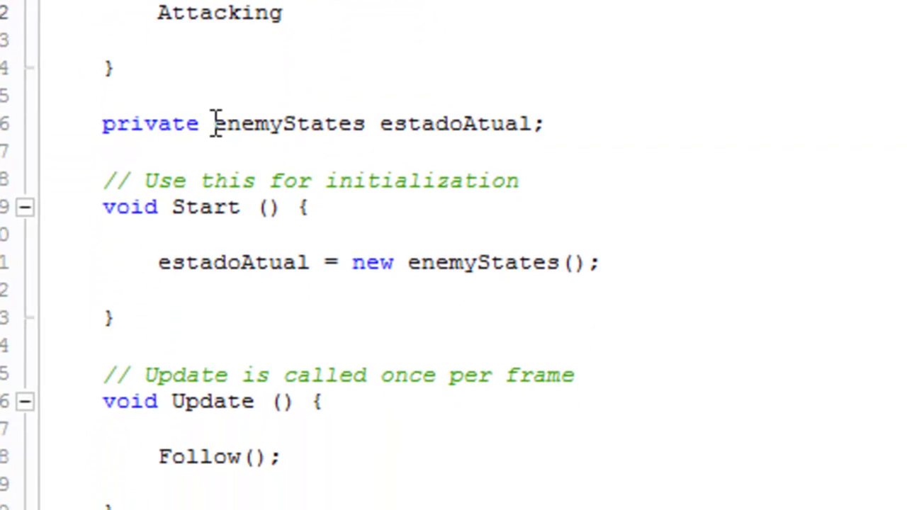
{"action": "left_click_drag", "start_coordinate": [214, 124], "coordinate": [367, 126]}
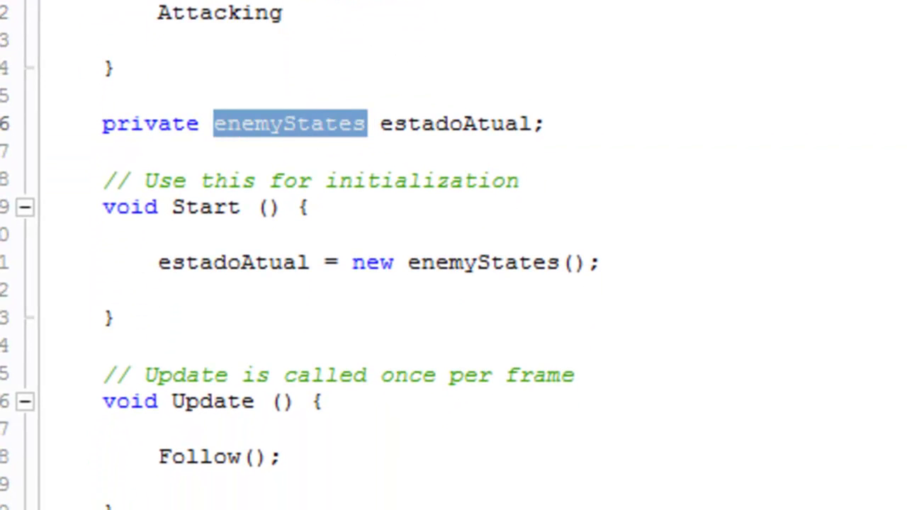
{"action": "left_click_drag", "start_coordinate": [151, 144], "coordinate": [298, 207]}
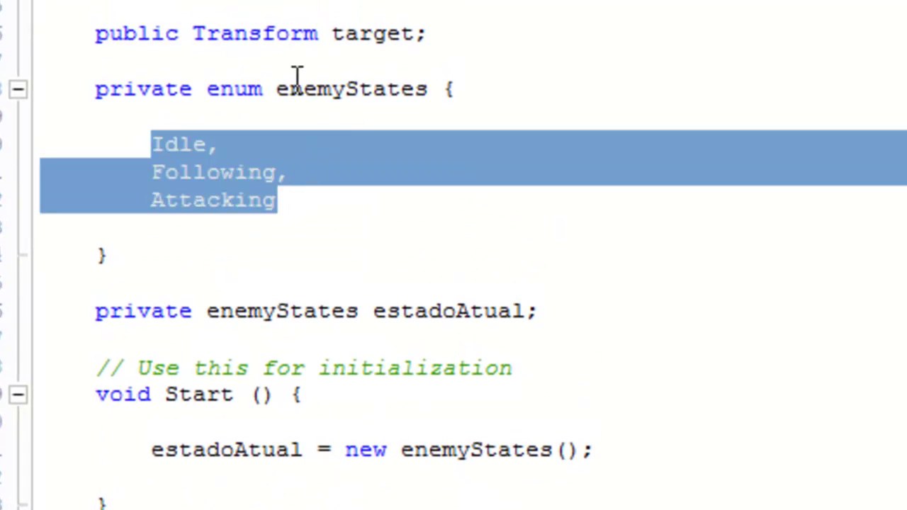
{"action": "left_click_drag", "start_coordinate": [277, 88], "coordinate": [427, 90]}
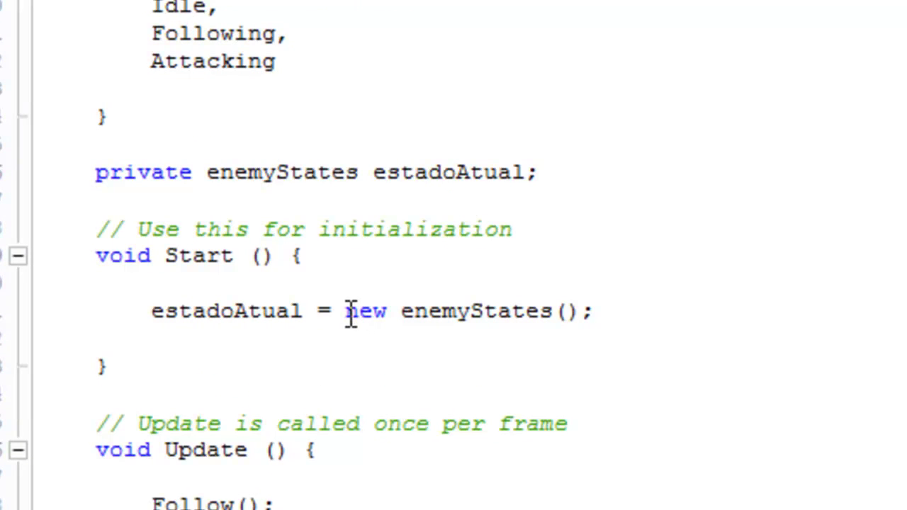
Highlight the new enemyStates() initialisation in Start and the Follow() call in Update.
{"action": "left_click_drag", "start_coordinate": [347, 312], "coordinate": [592, 312]}
{"action": "left_click", "coordinate": [601, 312]}
{"action": "scroll", "coordinate": [308, 130], "scroll_direction": "down", "scroll_amount": 2}
{"action": "scroll", "coordinate": [149, 230], "scroll_direction": "down", "scroll_amount": 2}
{"action": "scroll", "coordinate": [187, 81], "scroll_direction": "down", "scroll_amount": 2}
{"action": "left_click_drag", "start_coordinate": [278, 2], "coordinate": [177, 3]}
{"action": "left_click", "coordinate": [162, 2]}
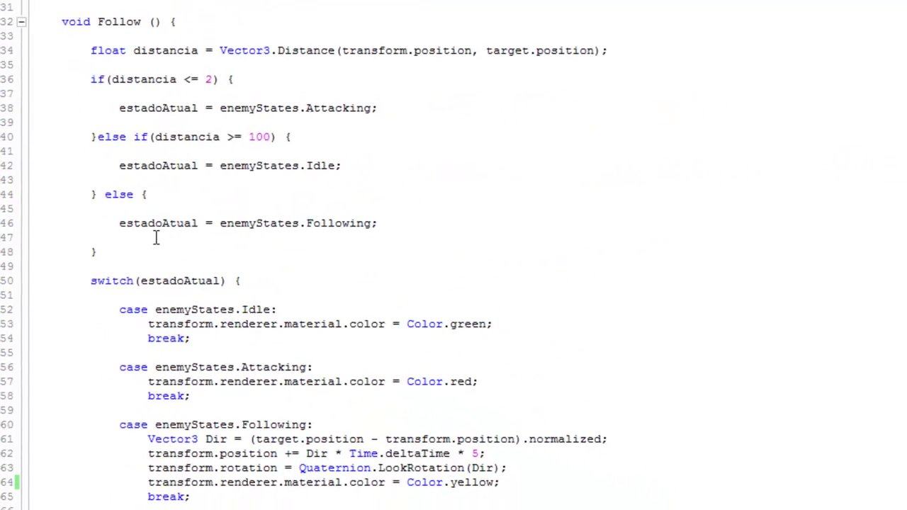
{"action": "left_click_drag", "start_coordinate": [61, 75], "coordinate": [174, 75]}
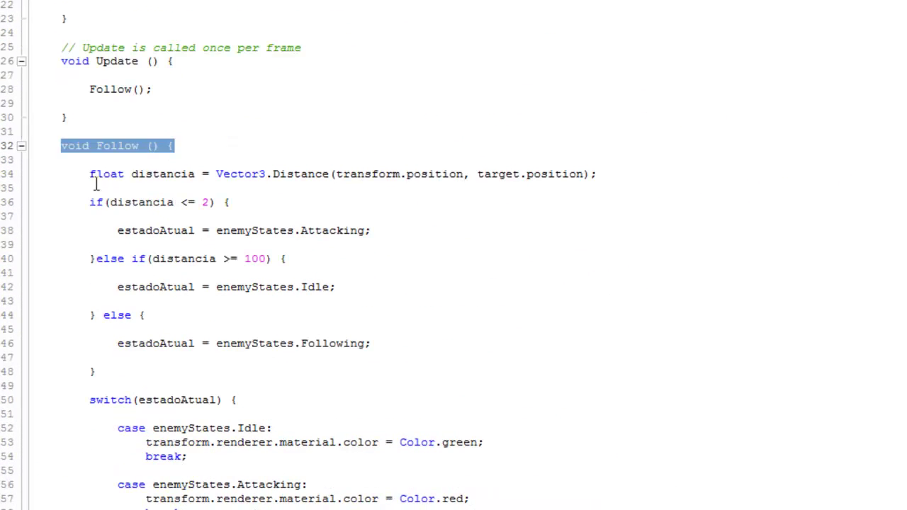
{"action": "left_click_drag", "start_coordinate": [90, 173], "coordinate": [188, 174]}
{"action": "left_click", "coordinate": [253, 173]}
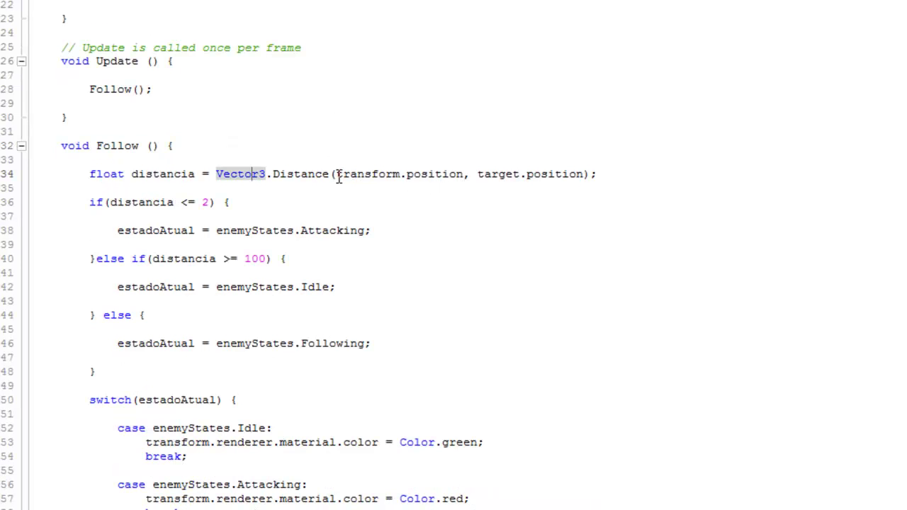
{"action": "left_click_drag", "start_coordinate": [338, 176], "coordinate": [459, 177]}
{"action": "scroll", "coordinate": [424, 191], "scroll_direction": "up", "scroll_amount": 5}
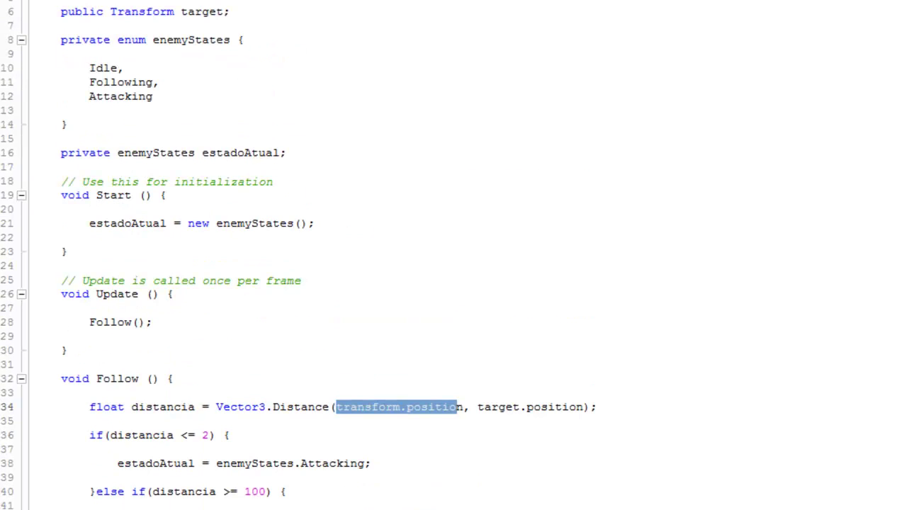
{"action": "double_click", "coordinate": [186, 12]}
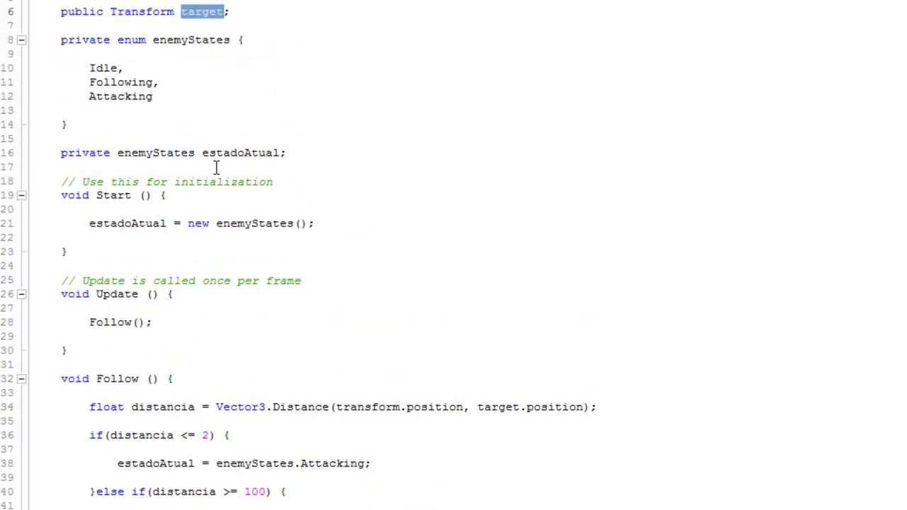
{"action": "scroll", "coordinate": [216, 167], "scroll_direction": "down", "scroll_amount": 3}
{"action": "scroll", "coordinate": [215, 172], "scroll_direction": "down", "scroll_amount": 2}
{"action": "left_click_drag", "start_coordinate": [90, 223], "coordinate": [214, 224]}
{"action": "left_click", "coordinate": [216, 223]}
{"action": "left_click_drag", "start_coordinate": [118, 251], "coordinate": [381, 244]}
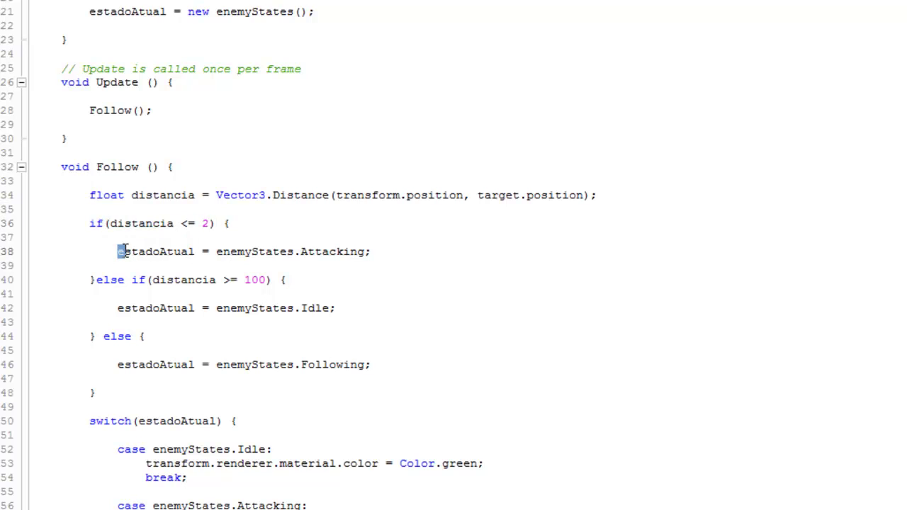
{"action": "left_click", "coordinate": [381, 244]}
{"action": "scroll", "coordinate": [116, 24], "scroll_direction": "up", "scroll_amount": 2}
{"action": "double_click", "coordinate": [134, 83]}
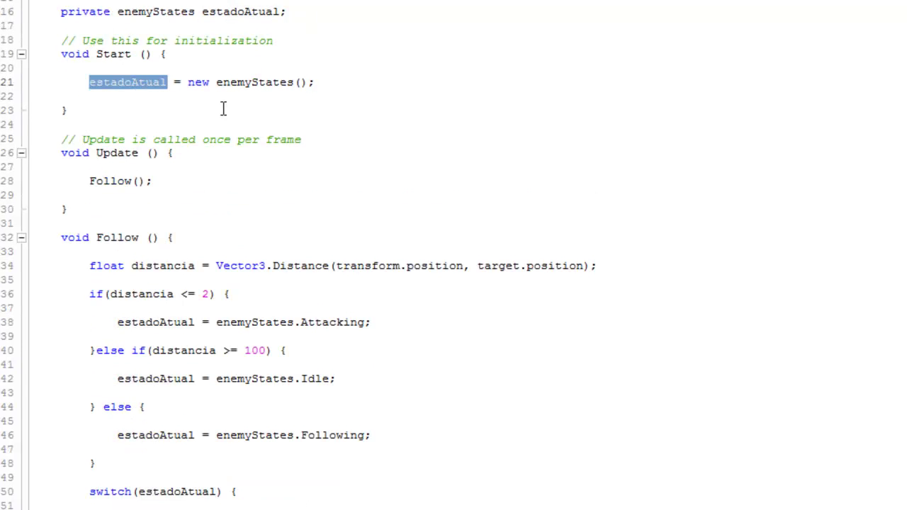
{"action": "scroll", "coordinate": [144, 105], "scroll_direction": "up", "scroll_amount": 3}
{"action": "left_click_drag", "start_coordinate": [162, 97], "coordinate": [88, 97]}
{"action": "scroll", "coordinate": [132, 115], "scroll_direction": "down", "scroll_amount": 3}
{"action": "scroll", "coordinate": [146, 233], "scroll_direction": "down", "scroll_amount": 2}
{"action": "scroll", "coordinate": [144, 253], "scroll_direction": "down", "scroll_amount": 2}
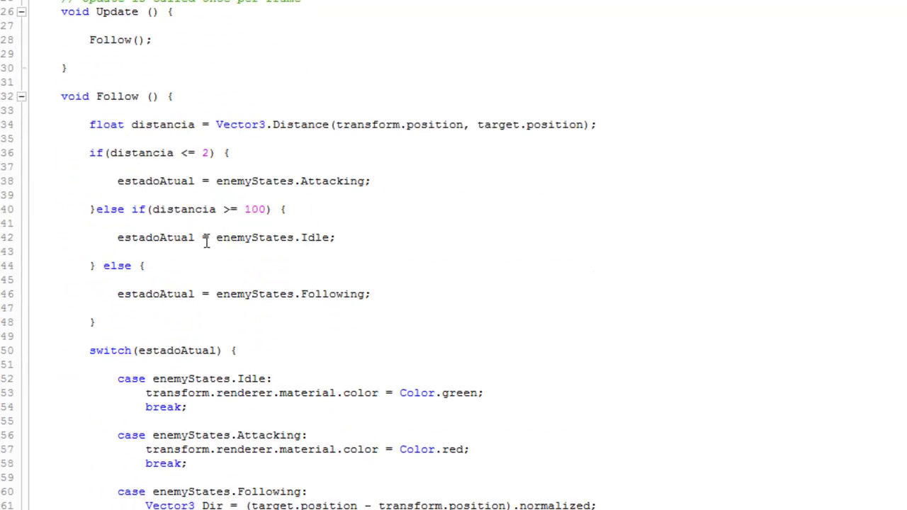
{"action": "left_click_drag", "start_coordinate": [197, 238], "coordinate": [117, 237]}
{"action": "left_click", "coordinate": [255, 251]}
{"action": "scroll", "coordinate": [170, 153], "scroll_direction": "up", "scroll_amount": 5}
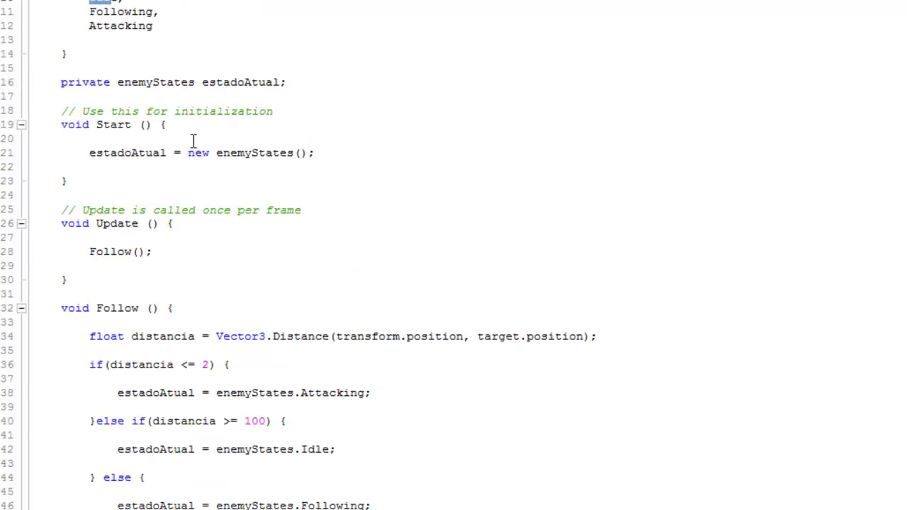
{"action": "scroll", "coordinate": [192, 141], "scroll_direction": "down", "scroll_amount": 5}
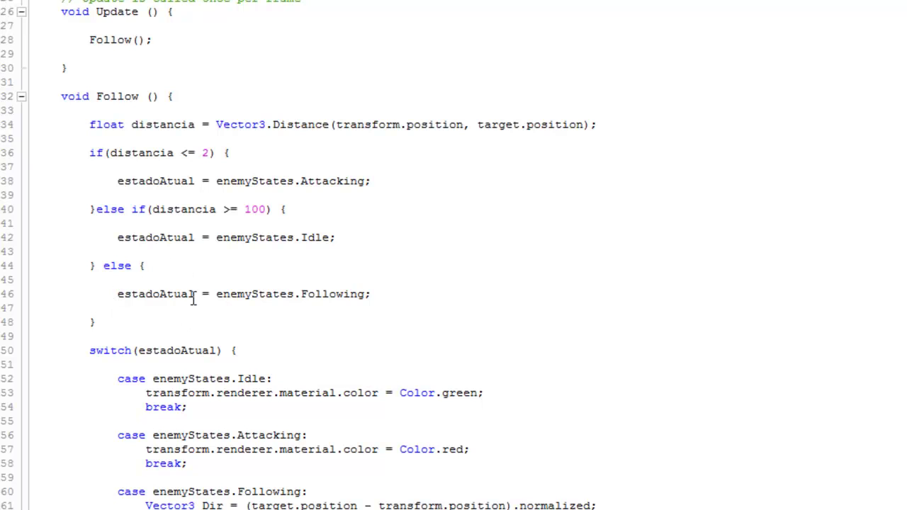
{"action": "left_click_drag", "start_coordinate": [196, 294], "coordinate": [117, 294]}
{"action": "left_click", "coordinate": [228, 294]}
{"action": "left_click_drag", "start_coordinate": [216, 294], "coordinate": [366, 294]}
{"action": "left_click", "coordinate": [367, 294]}
{"action": "scroll", "coordinate": [267, 210], "scroll_direction": "up", "scroll_amount": 5}
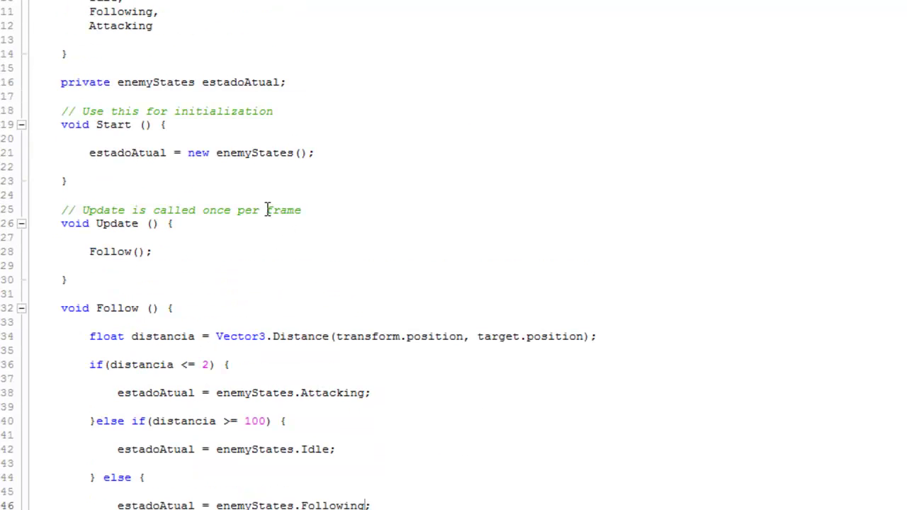
{"action": "scroll", "coordinate": [130, 102], "scroll_direction": "up", "scroll_amount": 2}
{"action": "left_click_drag", "start_coordinate": [153, 85], "coordinate": [89, 79]}
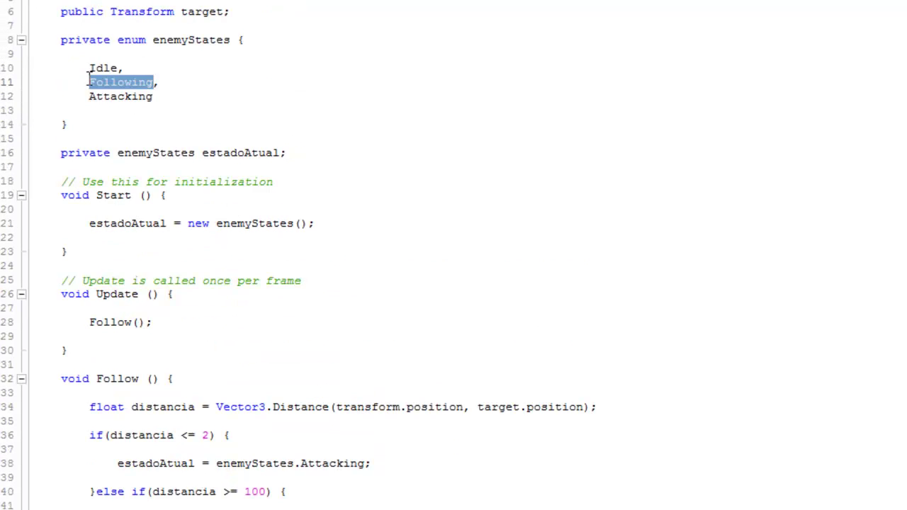
{"action": "left_click", "coordinate": [105, 83]}
{"action": "scroll", "coordinate": [253, 142], "scroll_direction": "down", "scroll_amount": 5}
{"action": "scroll", "coordinate": [137, 138], "scroll_direction": "down", "scroll_amount": 7}
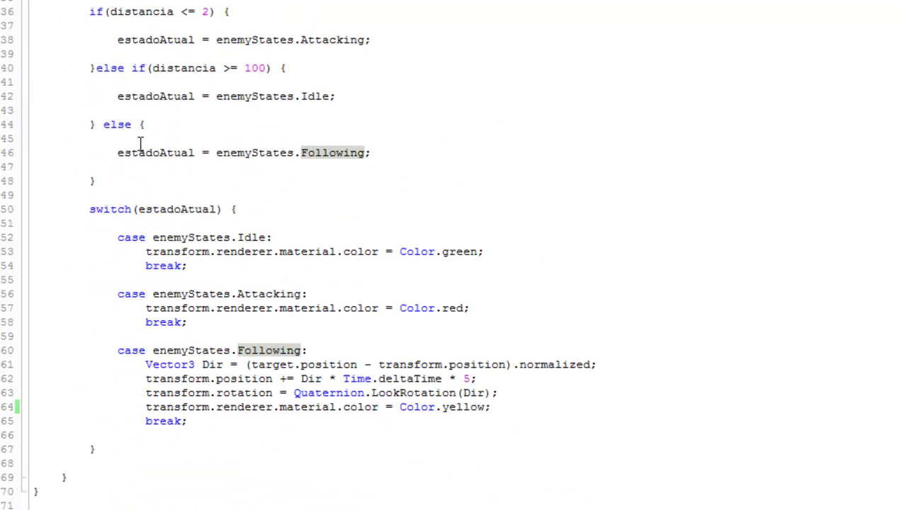
{"action": "mouse_move", "coordinate": [90, 188]}
{"action": "left_mouse_down"}
{"action": "mouse_move", "coordinate": [224, 188]}
{"action": "mouse_move", "coordinate": [140, 188]}
{"action": "left_mouse_up"}
{"action": "left_click", "coordinate": [227, 188]}
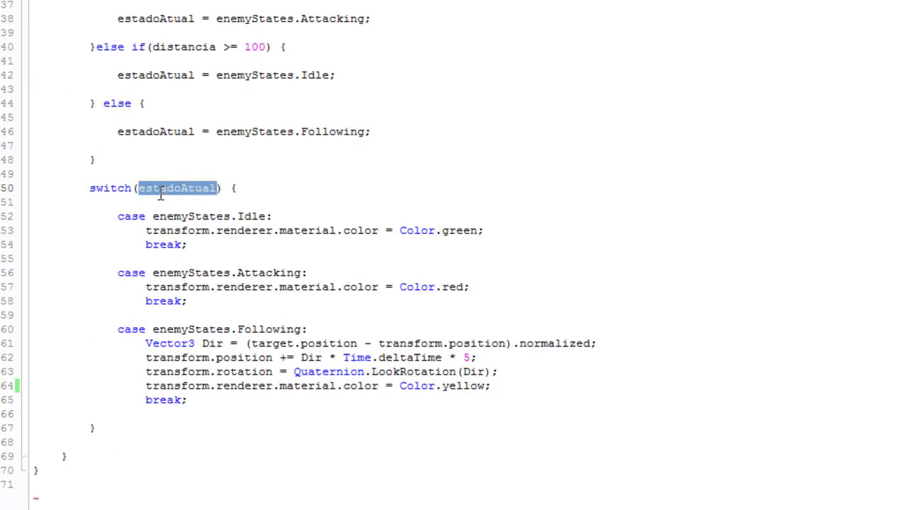
{"action": "scroll", "coordinate": [145, 227], "scroll_direction": "up", "scroll_amount": 2}
{"action": "scroll", "coordinate": [121, 230], "scroll_direction": "down", "scroll_amount": 2}
{"action": "left_click_drag", "start_coordinate": [113, 216], "coordinate": [281, 216]}
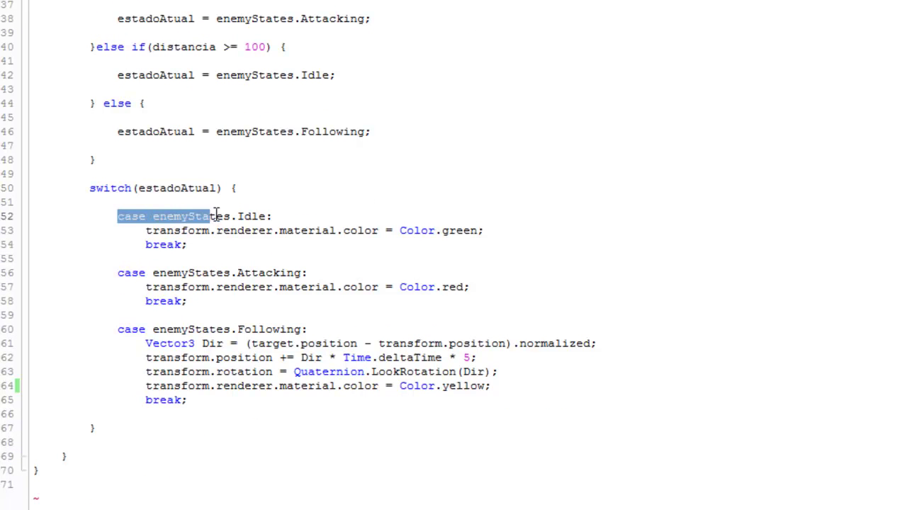
{"action": "left_click", "coordinate": [253, 216]}
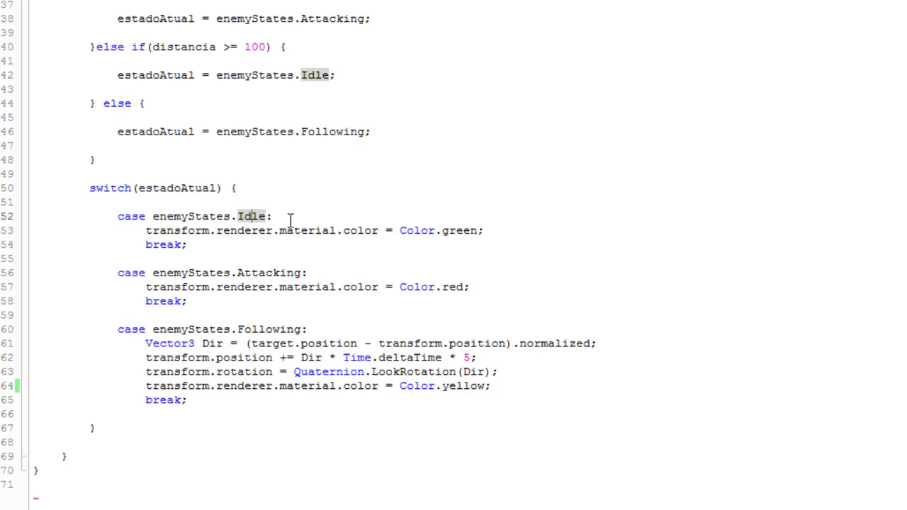
{"action": "left_click", "coordinate": [279, 216]}
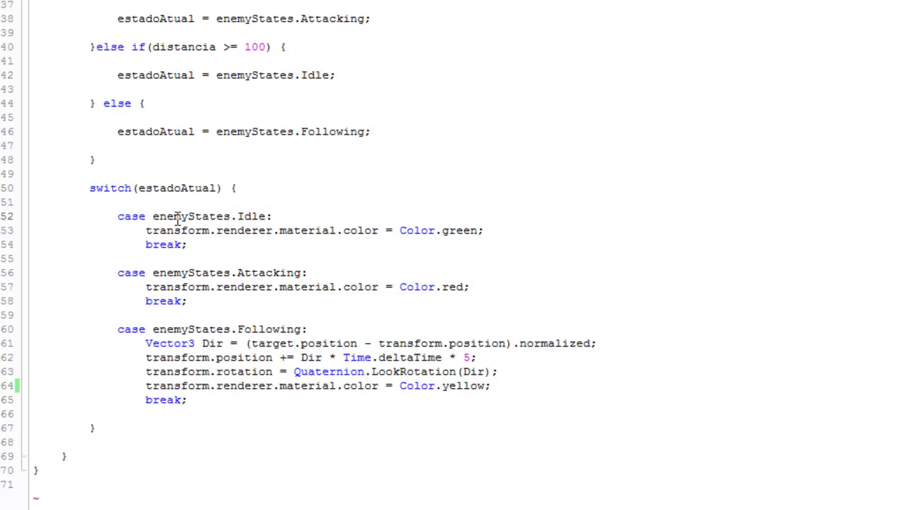
{"action": "left_click_drag", "start_coordinate": [153, 216], "coordinate": [259, 230]}
{"action": "scroll", "coordinate": [257, 218], "scroll_direction": "up", "scroll_amount": 2}
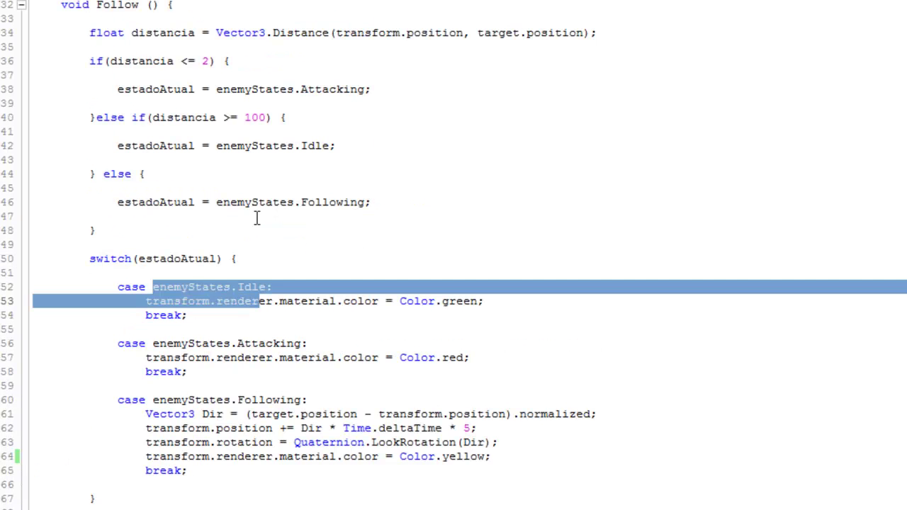
{"action": "left_click_drag", "start_coordinate": [119, 89], "coordinate": [366, 92]}
{"action": "scroll", "coordinate": [320, 131], "scroll_direction": "down", "scroll_amount": 2}
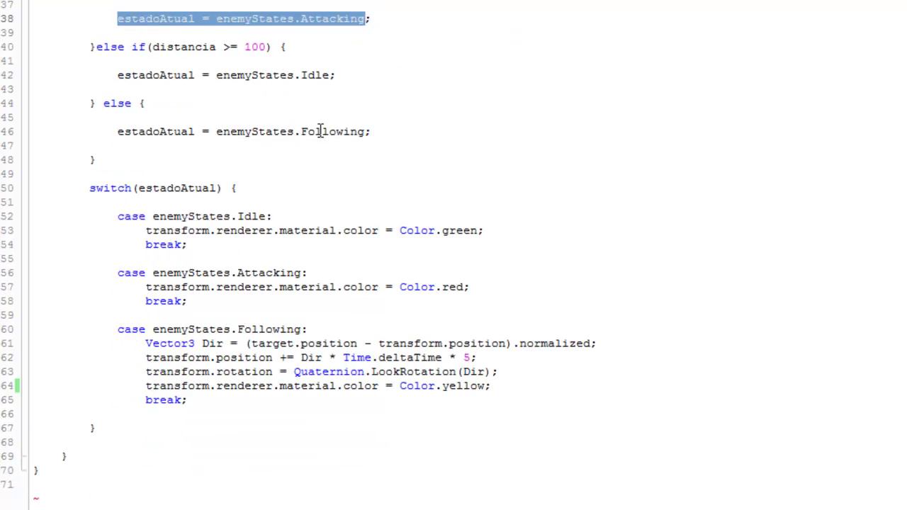
{"action": "left_click_drag", "start_coordinate": [218, 188], "coordinate": [140, 191]}
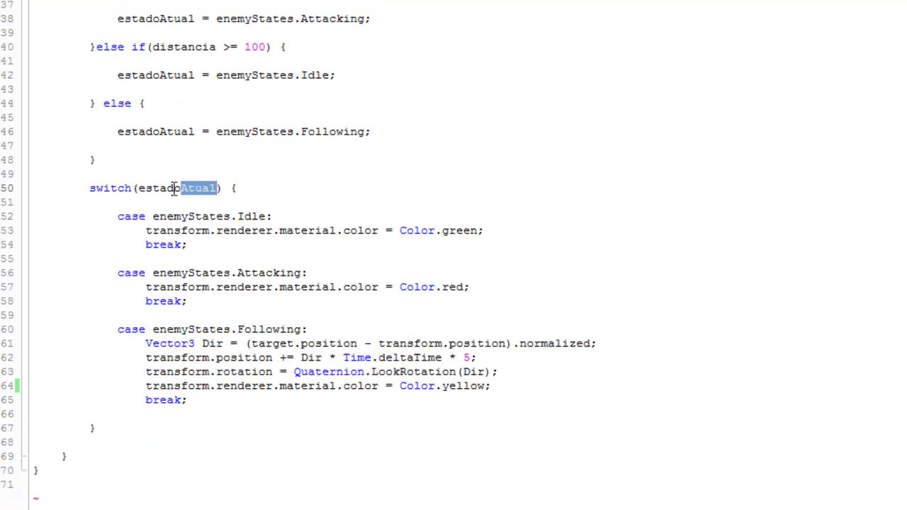
{"action": "left_click_drag", "start_coordinate": [118, 273], "coordinate": [314, 272]}
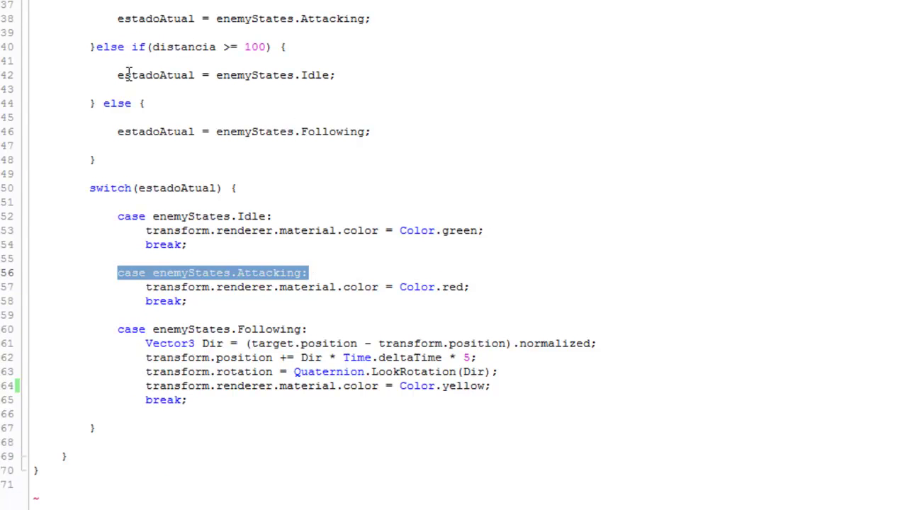
{"action": "left_click_drag", "start_coordinate": [124, 75], "coordinate": [337, 78]}
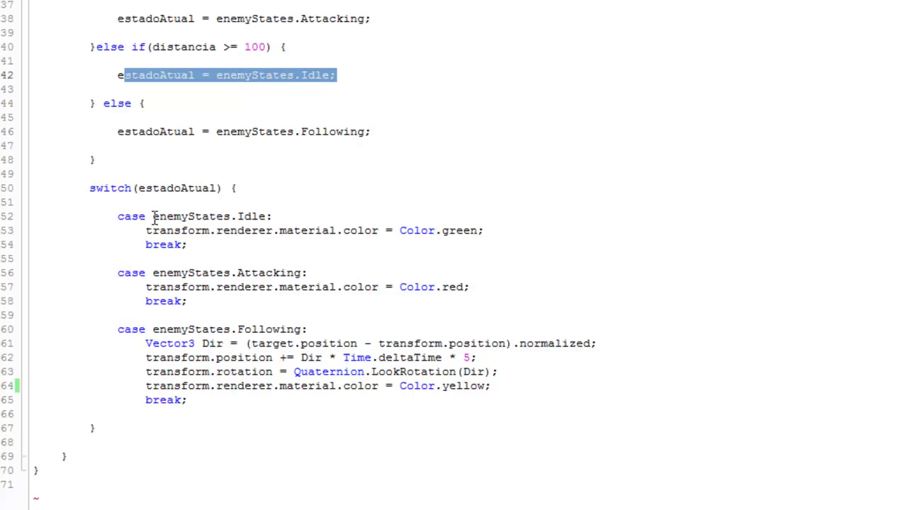
{"action": "left_click", "coordinate": [151, 216]}
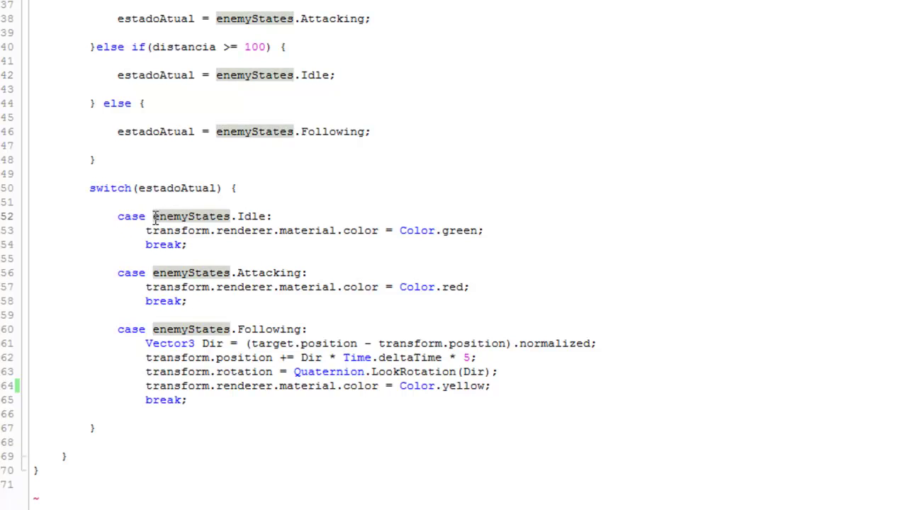
{"action": "left_click_drag", "start_coordinate": [153, 216], "coordinate": [263, 215]}
{"action": "left_click", "coordinate": [284, 217]}
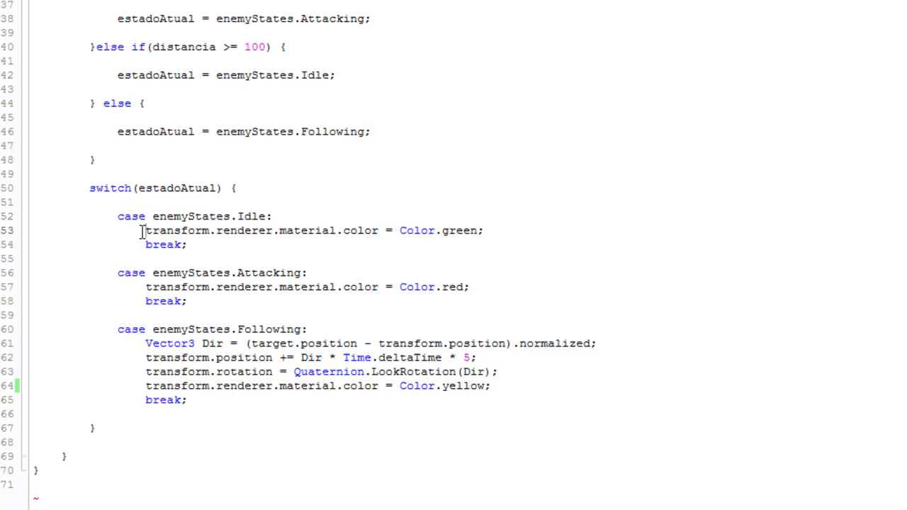
{"action": "left_click_drag", "start_coordinate": [142, 231], "coordinate": [504, 236]}
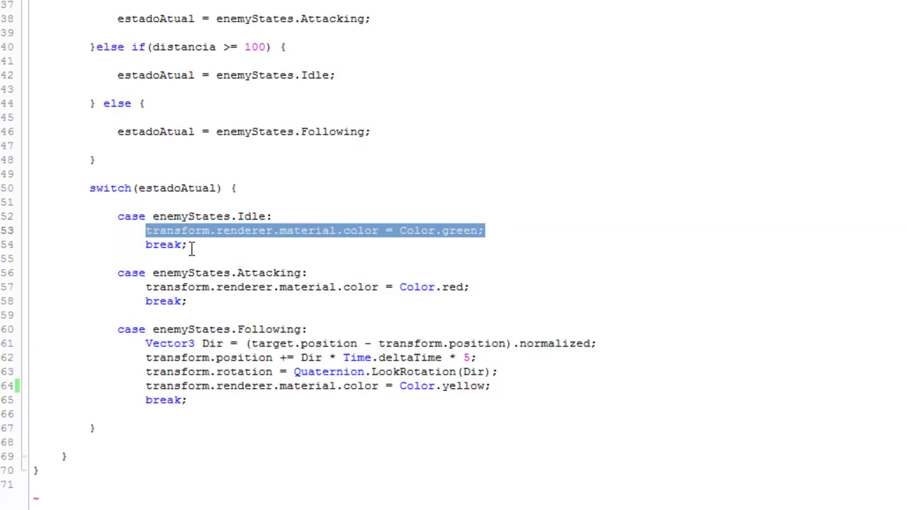
{"action": "left_click_drag", "start_coordinate": [198, 250], "coordinate": [143, 248]}
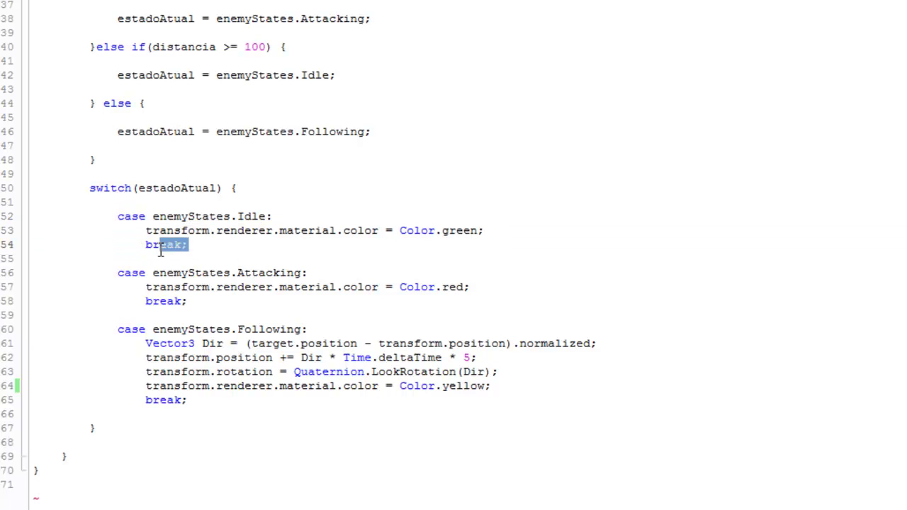
{"action": "left_click", "coordinate": [206, 246]}
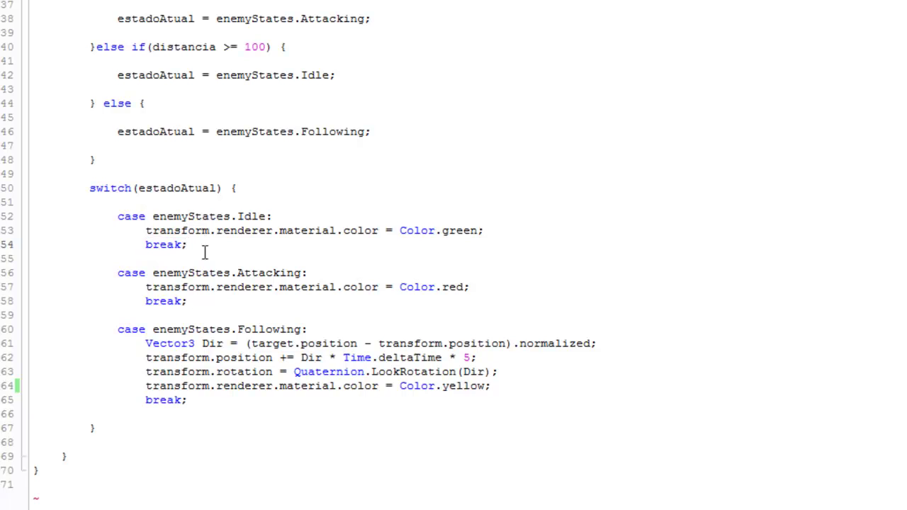
{"action": "left_click_drag", "start_coordinate": [151, 328], "coordinate": [313, 329]}
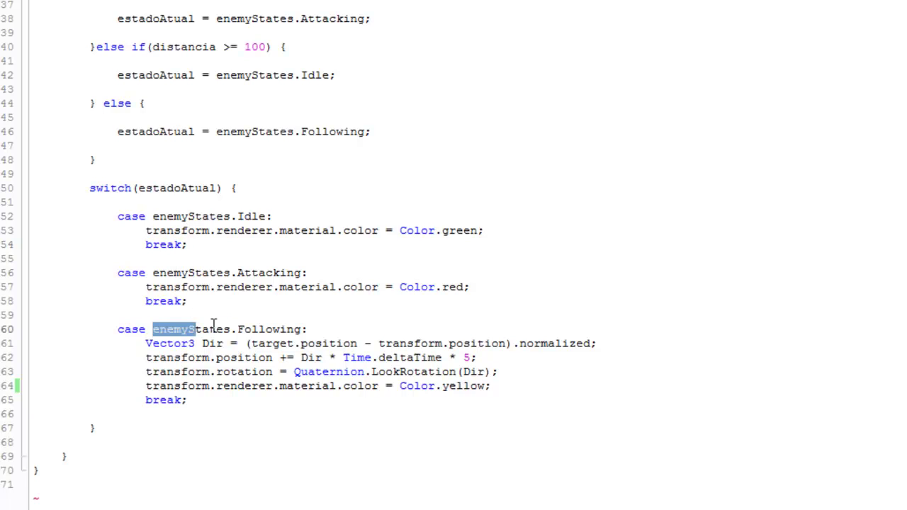
{"action": "left_click_drag", "start_coordinate": [152, 272], "coordinate": [316, 273]}
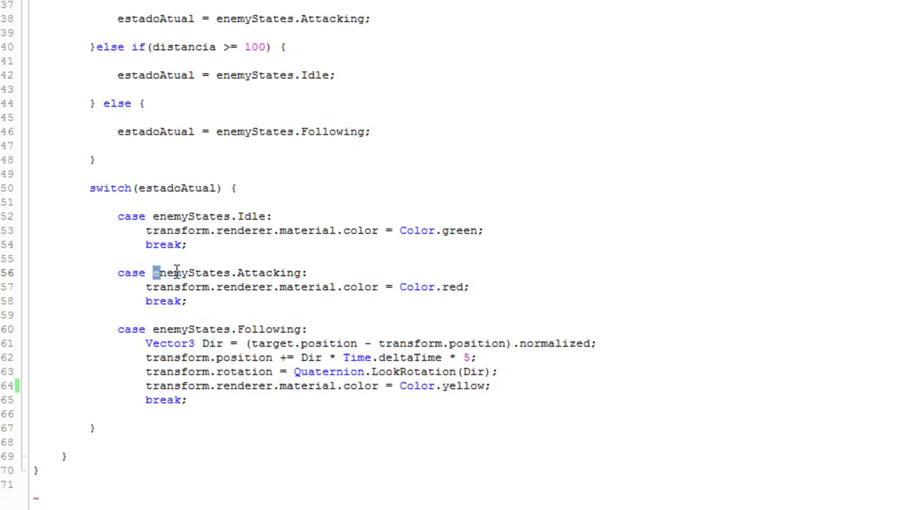
{"action": "left_click", "coordinate": [296, 345]}
{"action": "left_click", "coordinate": [212, 401]}
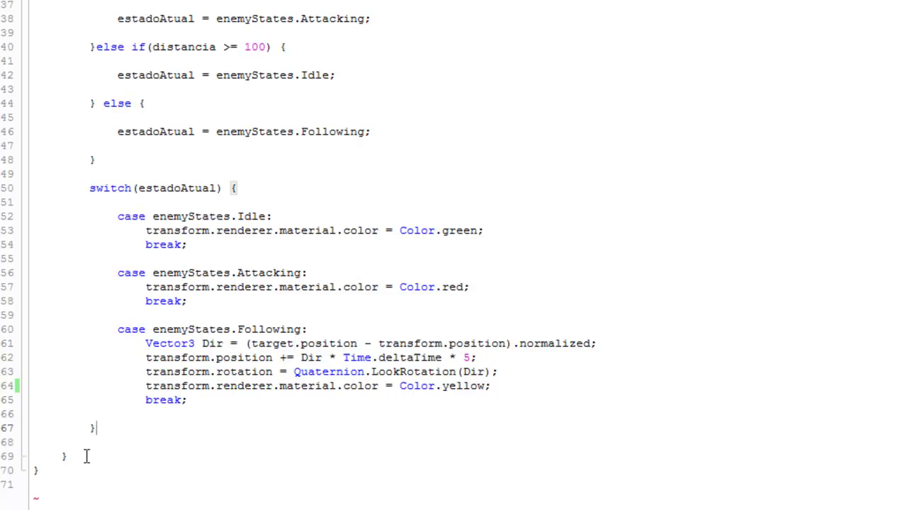
{"action": "scroll", "coordinate": [120, 382], "scroll_direction": "up", "scroll_amount": 7}
{"action": "scroll", "coordinate": [121, 380], "scroll_direction": "up", "scroll_amount": 2}
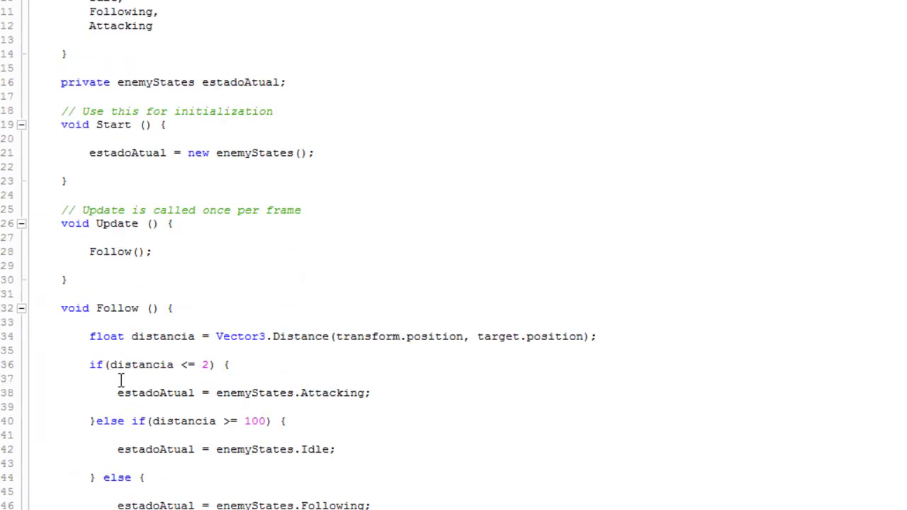
{"action": "scroll", "coordinate": [120, 381], "scroll_direction": "up", "scroll_amount": 2}
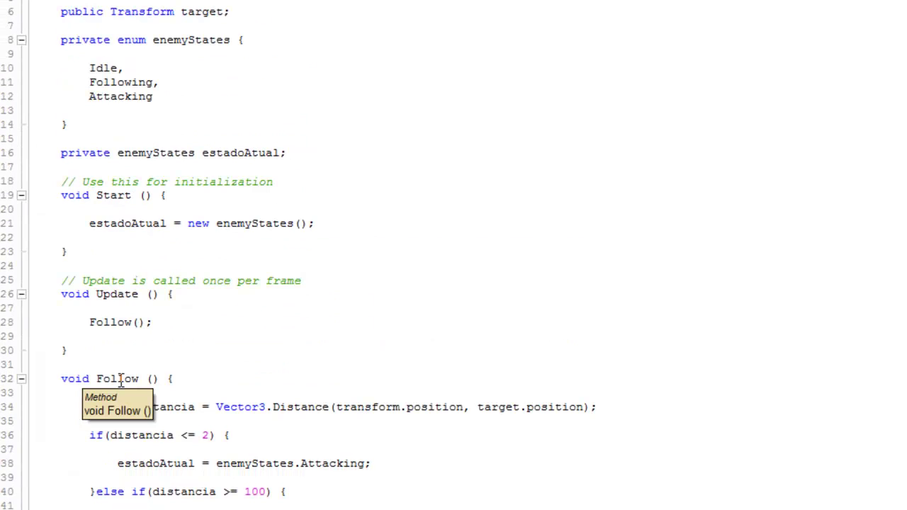